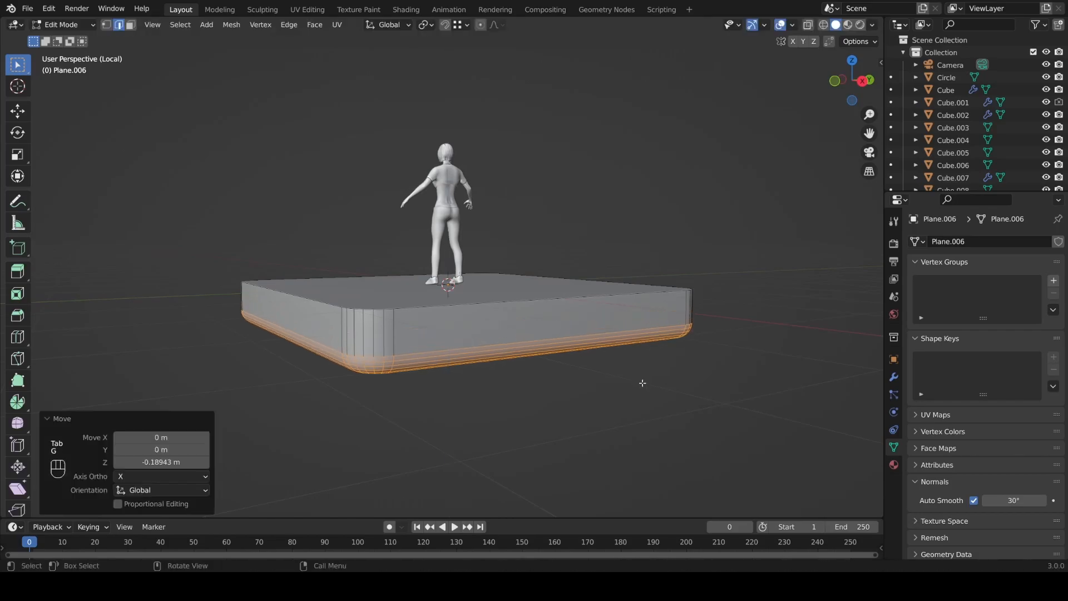
# - Add a loop cut around the middle of the slab's side wall and bevel it into a narrow band with 2 segments
pyautogui.hotkey('ctrl', 'r')
pyautogui.click(640, 327)
pyautogui.rightClick(640, 327)
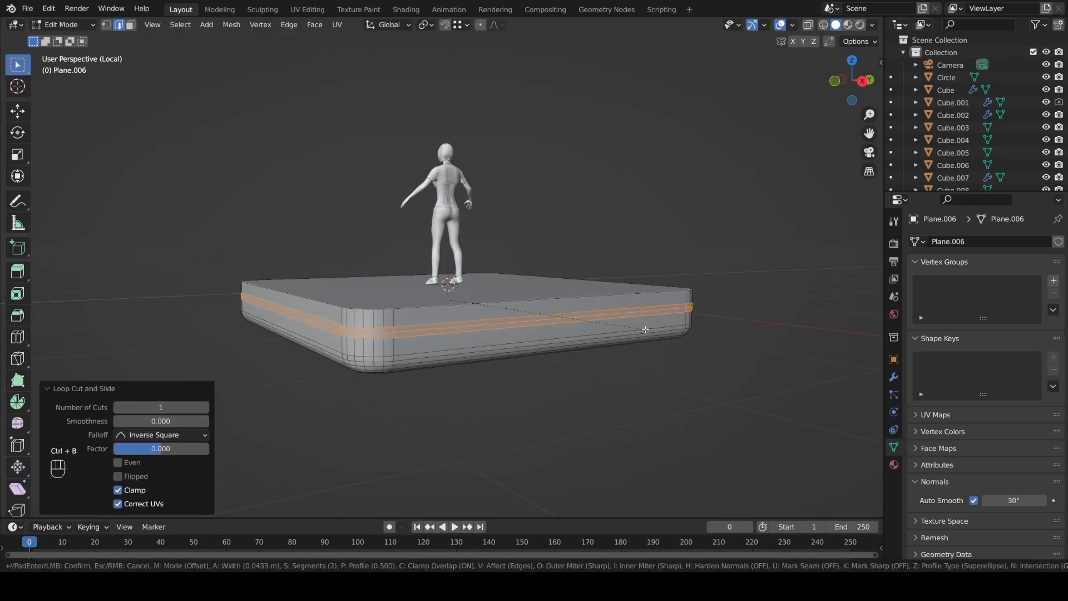
pyautogui.click(646, 329)
# - Scale down the slab's top face so the upper rim slopes inward
pyautogui.press('3')
pyautogui.click(451, 295)
pyautogui.press('s')
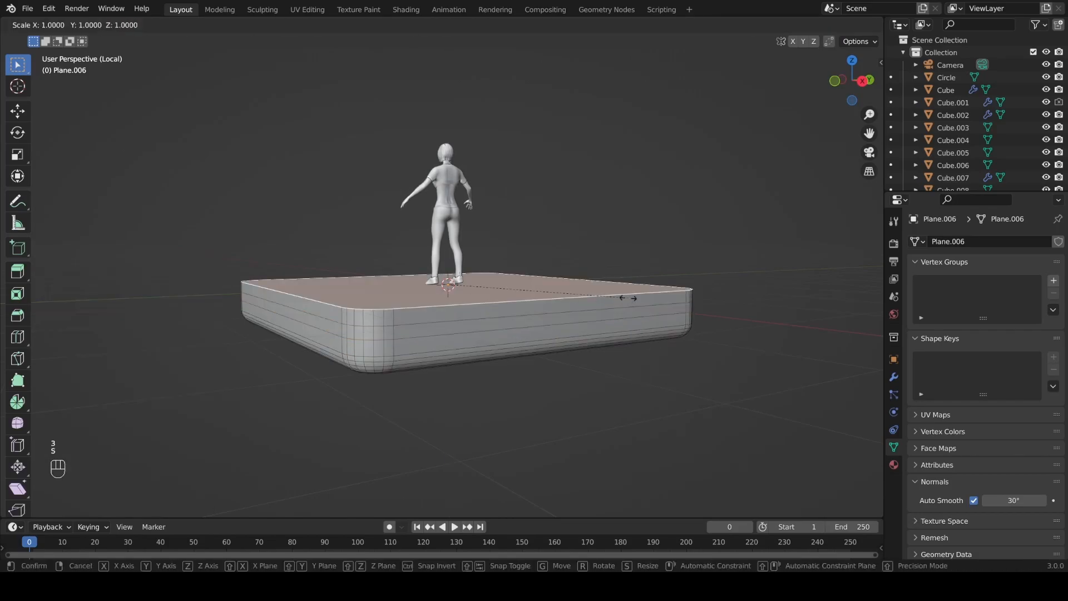
pyautogui.click(618, 297)
# - Bevel the central edge loop of the slab's side about 0.06 m wide and extrude the resulting band of faces
pyautogui.press('2')
pyautogui.keyDown('alt'); pyautogui.click(420, 338); pyautogui.keyUp('alt')
pyautogui.hotkey('ctrl', 'b')
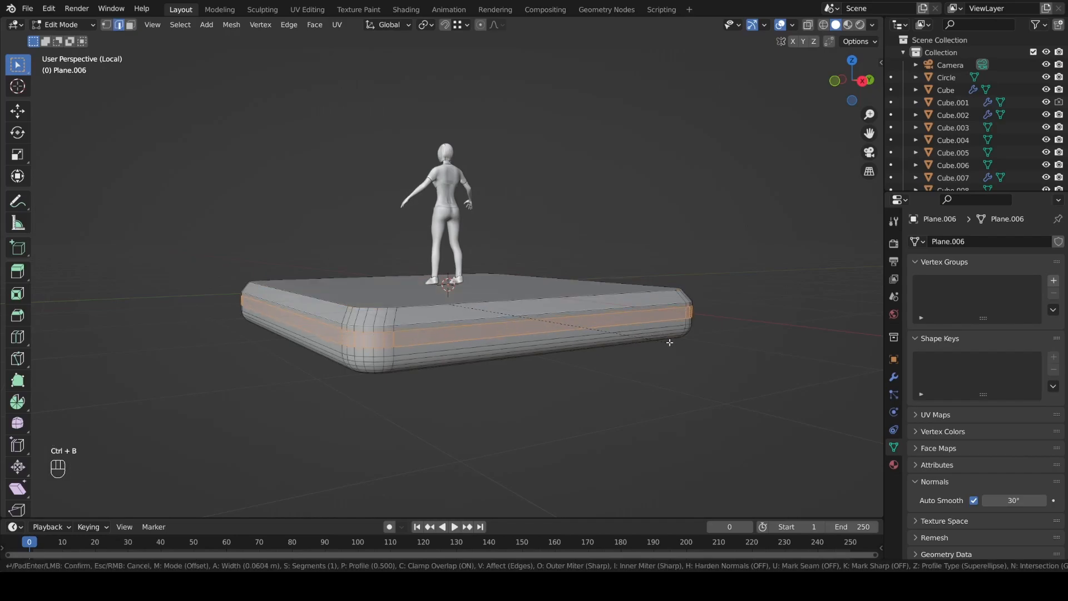
pyautogui.click(670, 342)
pyautogui.hotkey('alt', 'e')
pyautogui.click(670, 342)
pyautogui.click(673, 351)
# - Scale the extruded side band inward on X and Y only to form a recessed groove around the slab
pyautogui.press('Tab')
pyautogui.moveTo(672, 350); pyautogui.dragTo(444, 316, button='middle')
pyautogui.press('Tab')
pyautogui.press('s')
pyautogui.hotkey('shift', 'z')
pyautogui.click(688, 347)
pyautogui.press('Tab')
# - Add a cube mesh at the slab's center and scale it down in Edit Mode
pyautogui.scroll(5, 459, 272)
pyautogui.hotkey('shift', 'a')
pyautogui.moveTo(464, 277)
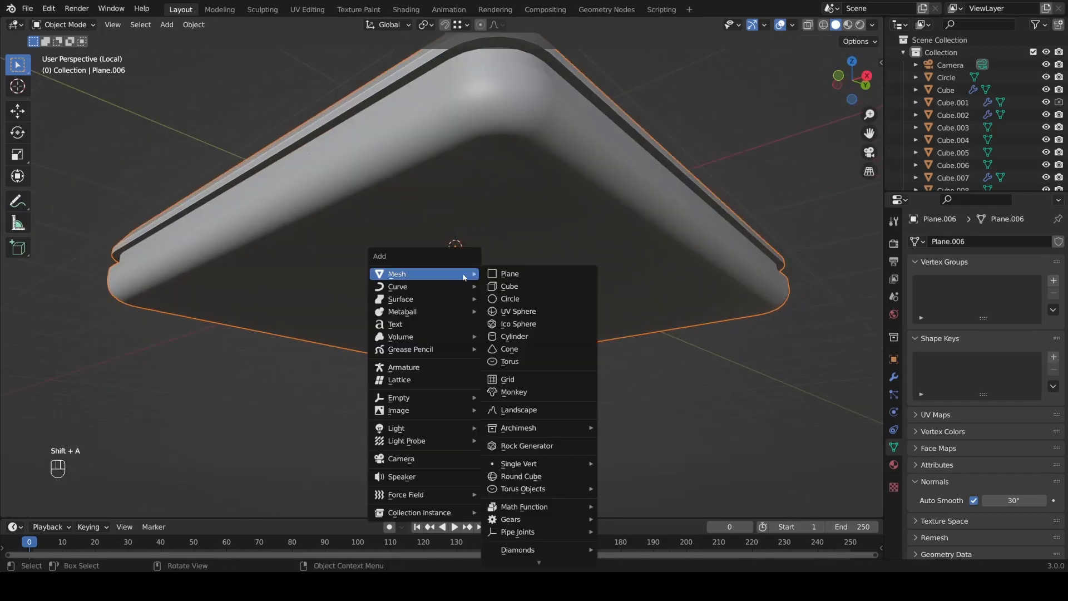
pyautogui.click(497, 288)
pyautogui.press('Tab')
pyautogui.press('s')
pyautogui.click(511, 298)
# - Move the cube down along Z below the slab and scale it by about 0.514
pyautogui.press('g')
pyautogui.press('z')
pyautogui.click(541, 391)
pyautogui.moveTo(540, 390); pyautogui.dragTo(566, 346, button='middle')
pyautogui.press('s')
pyautogui.click(549, 345)
# - In the bottom view, move the cube near the slab's upper-left corner and enlarge it on X and Y only
pyautogui.press('KP_7')
pyautogui.press('KP_9')
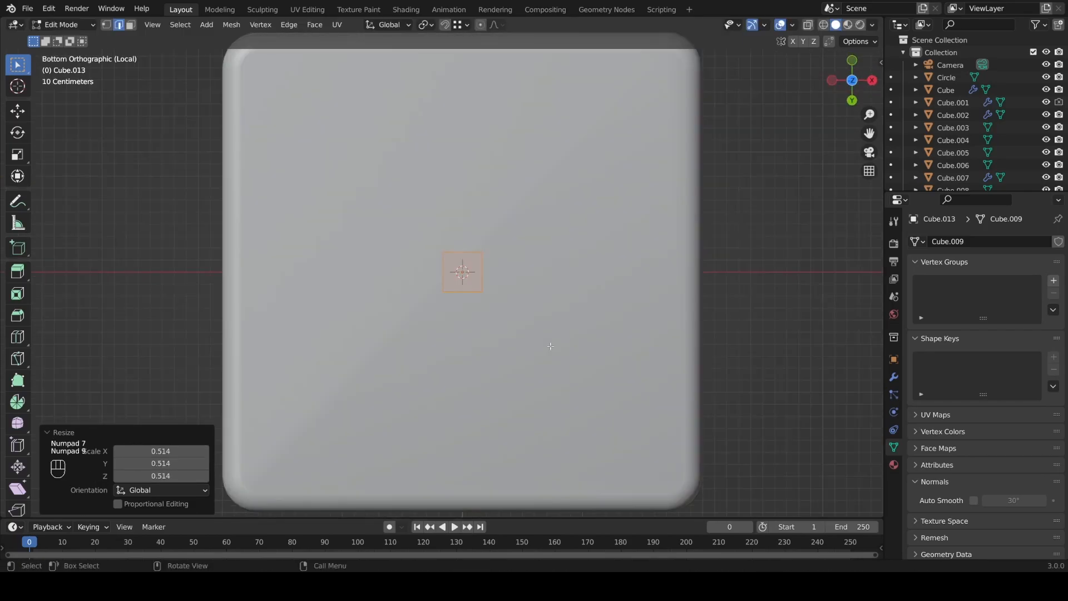
pyautogui.press('g')
pyautogui.press('z')
pyautogui.click(326, 108)
pyautogui.press('s')
pyautogui.hotkey('shift', 'z')
pyautogui.click(435, 162)
pyautogui.press('s')
pyautogui.rightClick(440, 163)
# - Duplicate the corner block beside the original and scale the copy down on X and Y only
pyautogui.hotkey('shift', 'd')
pyautogui.hotkey('shift', 'z')
pyautogui.click(571, 170)
pyautogui.press('s')
pyautogui.hotkey('shift', 'z')
pyautogui.click(484, 139)
# - Reposition the small square block, place a copy just below it, and stretch that copy along X
pyautogui.press('g')
pyautogui.click(479, 118)
pyautogui.click(542, 210)
pyautogui.press('s')
pyautogui.press('x')
pyautogui.click(624, 241)
# - Duplicate the narrow rectangular block toward the slab's right side and stretch the copy along Y by about 2.73
pyautogui.hotkey('shift', 'd')
pyautogui.hotkey('shift', 'z')
pyautogui.click(698, 268)
pyautogui.press('s')
pyautogui.press('y')
pyautogui.click(37, 200)
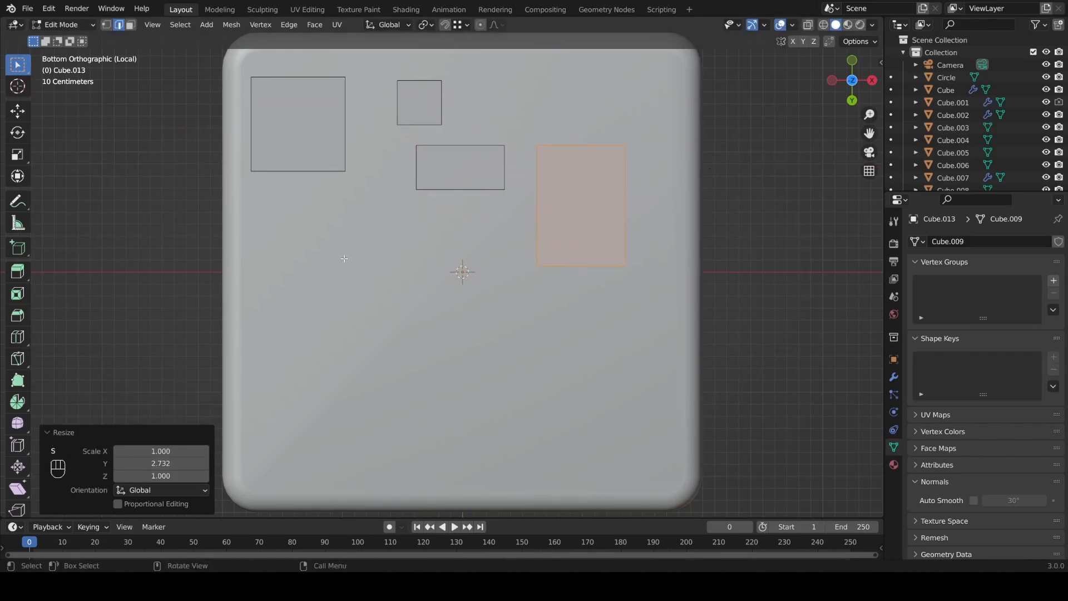
# - Duplicate the tall block to the slab's left half, widen it along X, and place another copy near the lower-right corner
pyautogui.click(263, 279)
pyautogui.press('s')
pyautogui.press('x')
pyautogui.click(666, 271)
pyautogui.keyDown('shift'); pyautogui.moveTo(526, 279); pyautogui.dragTo(521, 208, button='middle'); pyautogui.keyUp('shift')
pyautogui.click(844, 433)
# - Select the whole wide block in the slab's left half and move it closer to the left edge
pyautogui.click(382, 190)
pyautogui.press('l')
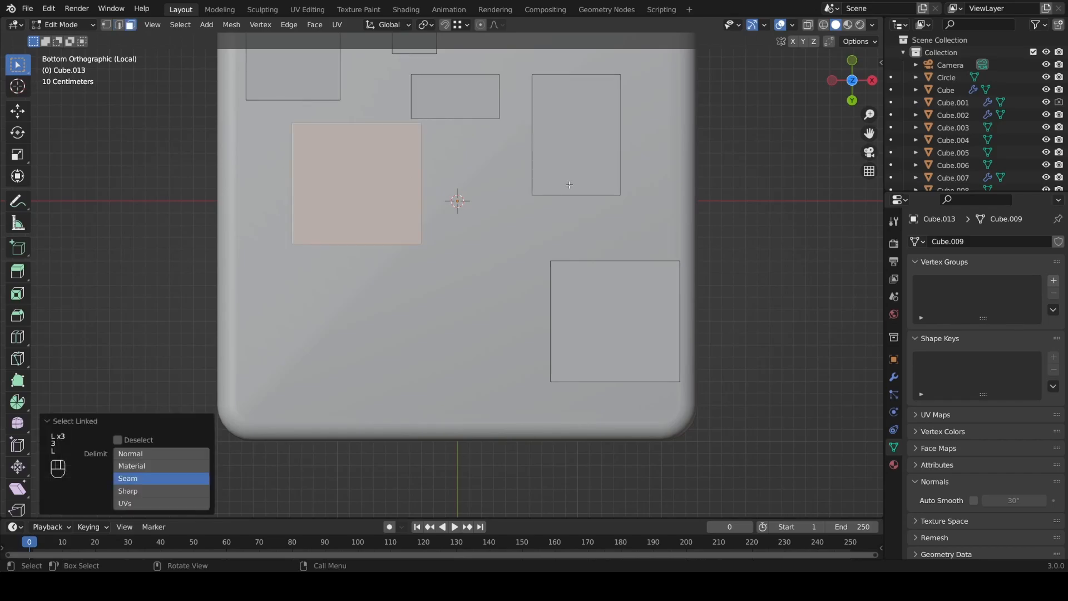
pyautogui.press('g')
pyautogui.hotkey('shift', 'z')
pyautogui.click(492, 177)
# - Duplicate the wide left block, scale the copy down, and place it directly below the original
pyautogui.hotkey('shift', 'd')
pyautogui.hotkey('shift', 'z')
pyautogui.click(477, 463)
pyautogui.press('s')
pyautogui.click(392, 371)
pyautogui.press('g')
pyautogui.click(386, 322)
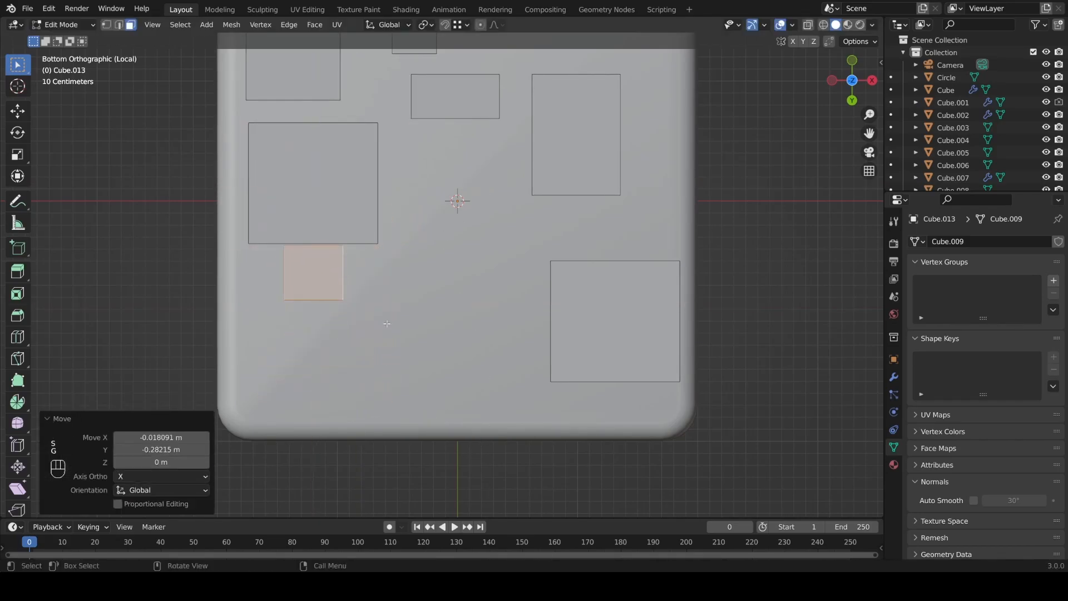
# - Duplicate the small lower-left block toward the slab's lower middle and stretch the copy along X into a long bar
pyautogui.hotkey('shift', 'd')
pyautogui.click(525, 405)
pyautogui.press('s')
pyautogui.press('x')
pyautogui.click(602, 376)
# - Duplicate the long bar toward the lower-left corner, rotate the copy upright about Z with snapping, and scale it down
pyautogui.hotkey('shift', 'd')
pyautogui.press('r')
pyautogui.press('z')
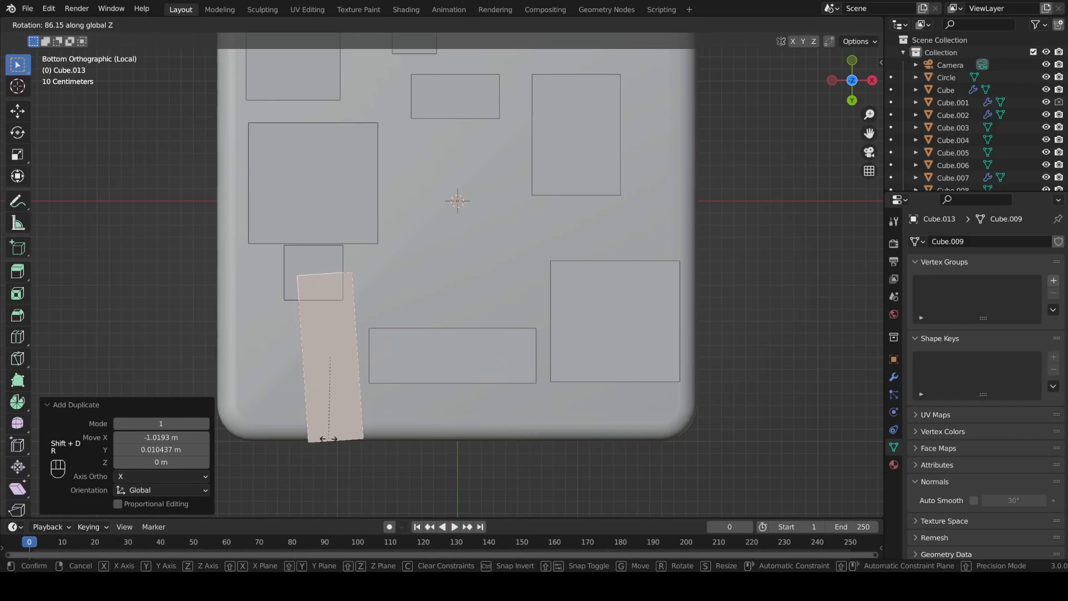
pyautogui.keyDown('ctrl'); pyautogui.click(318, 439); pyautogui.keyUp('ctrl')
pyautogui.press('s')
pyautogui.click(343, 349)
# - Add a horizontal loop cut to the narrow rectangular block and move its lower edge along Y to slope the side
pyautogui.moveTo(343, 349); pyautogui.dragTo(516, 240, button='middle')
pyautogui.press('2')
pyautogui.keyDown('ctrl'); pyautogui.click(545, 244); pyautogui.keyUp('ctrl')
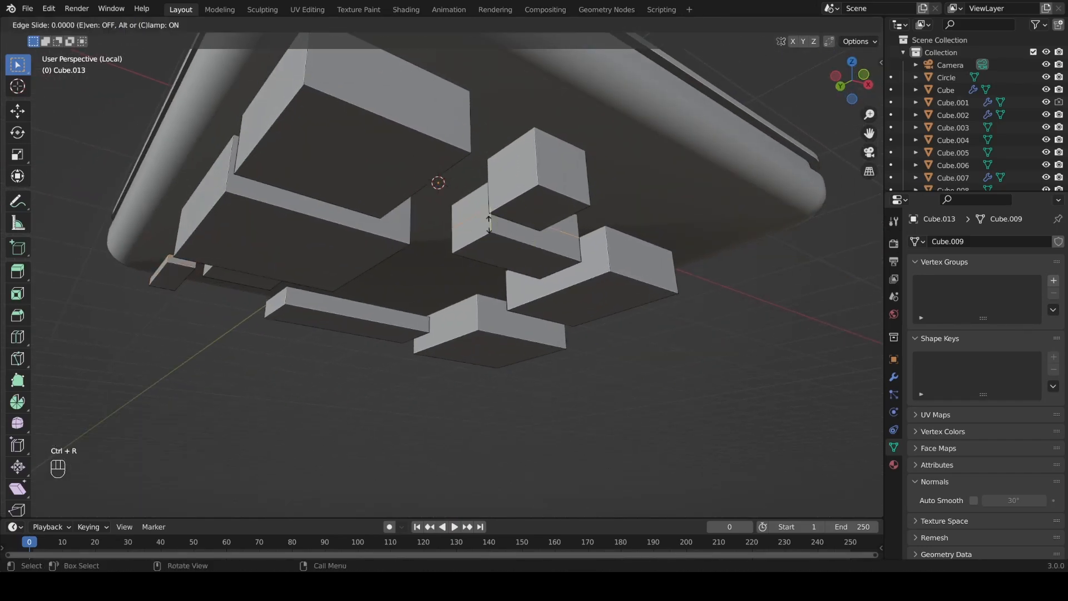
pyautogui.press('g')
pyautogui.press('y')
pyautogui.click(560, 186)
# - Loop-cut the small square block through its middle and move one outer side face along Y to angle the side
pyautogui.hotkey('ctrl', 'r')
pyautogui.doubleClick(561, 184)
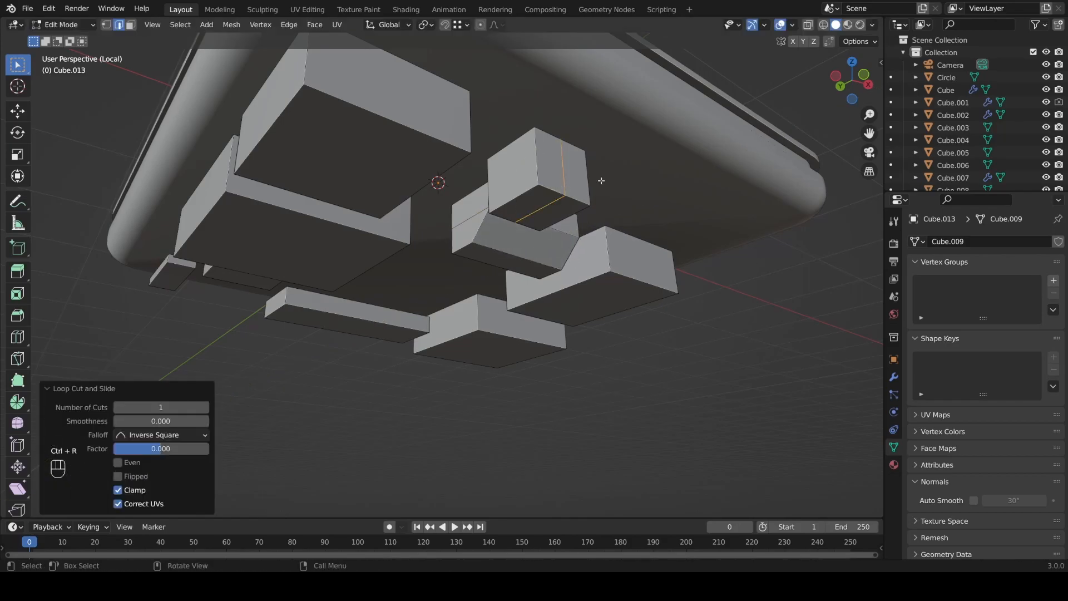
pyautogui.click(587, 182)
pyautogui.press('3')
pyautogui.click(582, 182)
pyautogui.press('g')
pyautogui.press('y')
pyautogui.click(602, 177)
# - Bevel the lower outer edge of the corner block 0.21 m wide with 1 segment
pyautogui.press('Tab')
pyautogui.press('Tab')
pyautogui.keyDown('alt'); pyautogui.click(644, 279); pyautogui.keyUp('alt')
pyautogui.hotkey('ctrl', 'b')
pyautogui.click(630, 273)
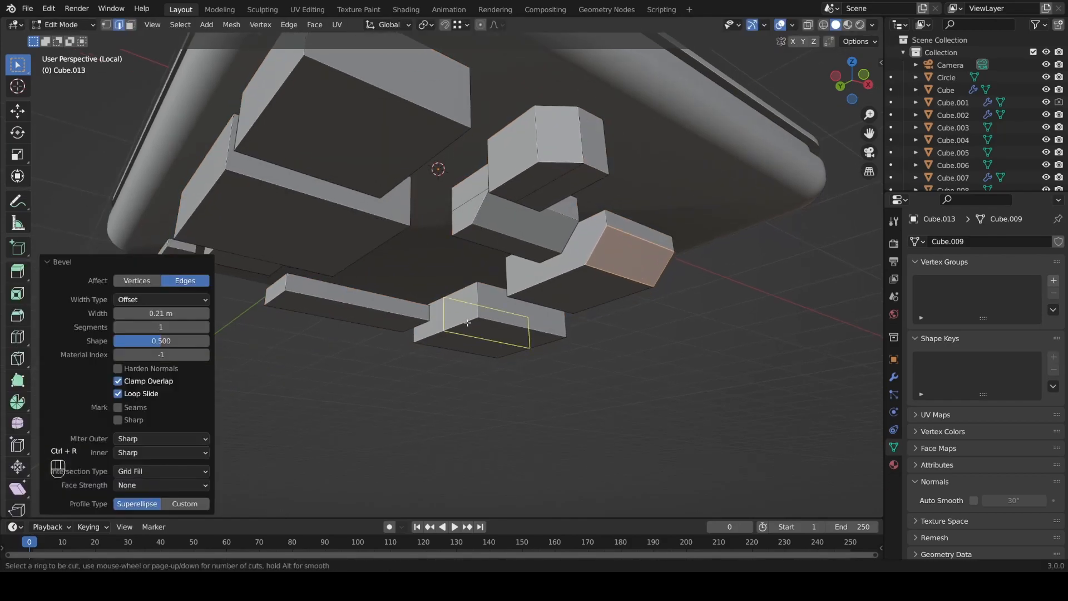
# - Loop-cut the tall block at the front of the underside and move part of its bottom face down along Z
pyautogui.scroll(1, 467, 323)
pyautogui.doubleClick(467, 323)
pyautogui.press('3')
pyautogui.click(487, 336)
pyautogui.press('e')
pyautogui.click(488, 349)
pyautogui.hotkey('ctrl', 'z')
pyautogui.press('g')
pyautogui.press('z')
pyautogui.click(489, 353)
# - Move the lower edge of the adjoining wide, flat block down along Z to deepen its side
pyautogui.click(388, 309)
pyautogui.press('2')
pyautogui.click(387, 311)
pyautogui.press('g')
pyautogui.press('z')
pyautogui.click(385, 336)
# - Add a centered loop cut across the wide lower-right block and extrude a selected vertex of the underside mesh
pyautogui.hotkey('ctrl', 'r')
pyautogui.click(310, 209)
pyautogui.rightClick(330, 235)
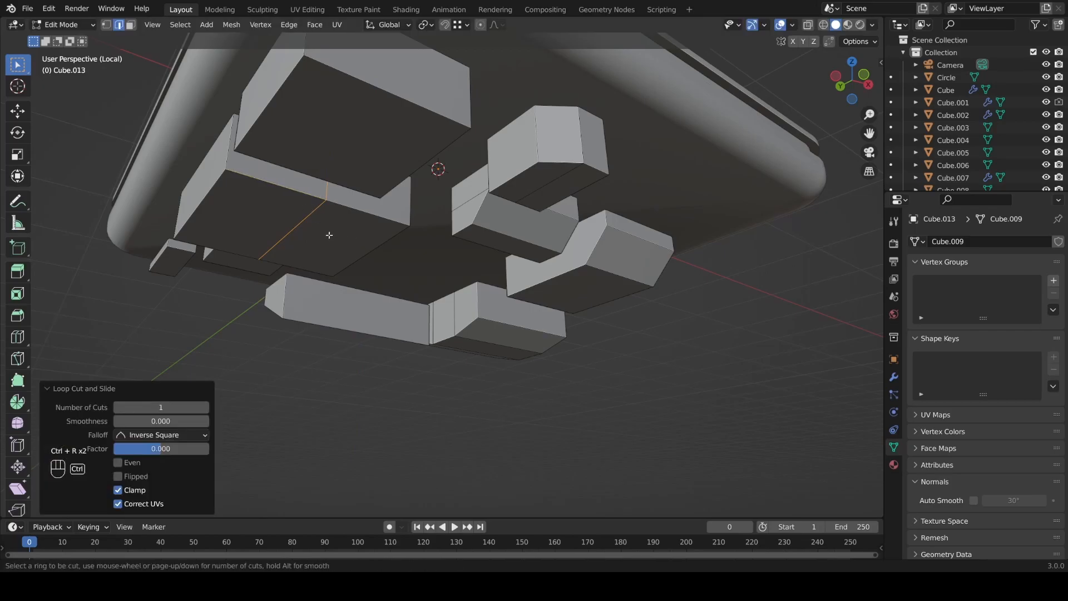
pyautogui.press('1')
pyautogui.click(291, 235)
pyautogui.click(431, 248)
pyautogui.press('e')
pyautogui.click(430, 244)
pyautogui.press('Tab')
pyautogui.press('Tab')
pyautogui.press('Tab')
pyautogui.press('Tab')
# - In the front wireframe view, select the upper vertices of the taller blocks and raise them about 0.12 m along Z
pyautogui.moveTo(362, 243)
pyautogui.mouseDown(button='middle')
pyautogui.moveTo(301, 142)
pyautogui.moveTo(341, 195)
pyautogui.mouseUp(button='middle')
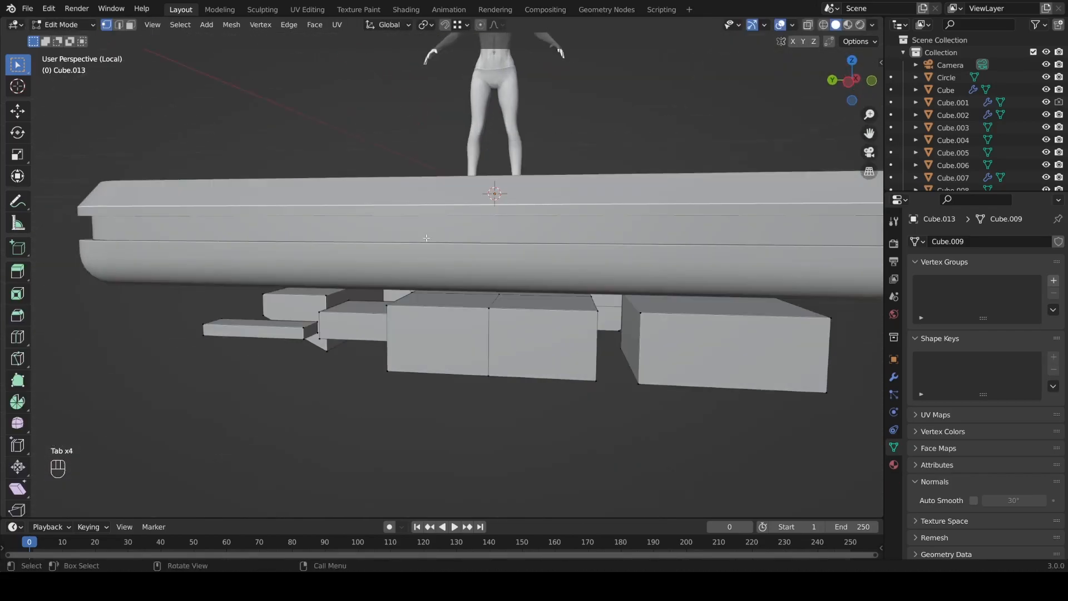
pyautogui.press('KP_1')
pyautogui.press('z')
pyautogui.click(384, 252)
pyautogui.moveTo(140, 245); pyautogui.dragTo(657, 279)
pyautogui.press('g')
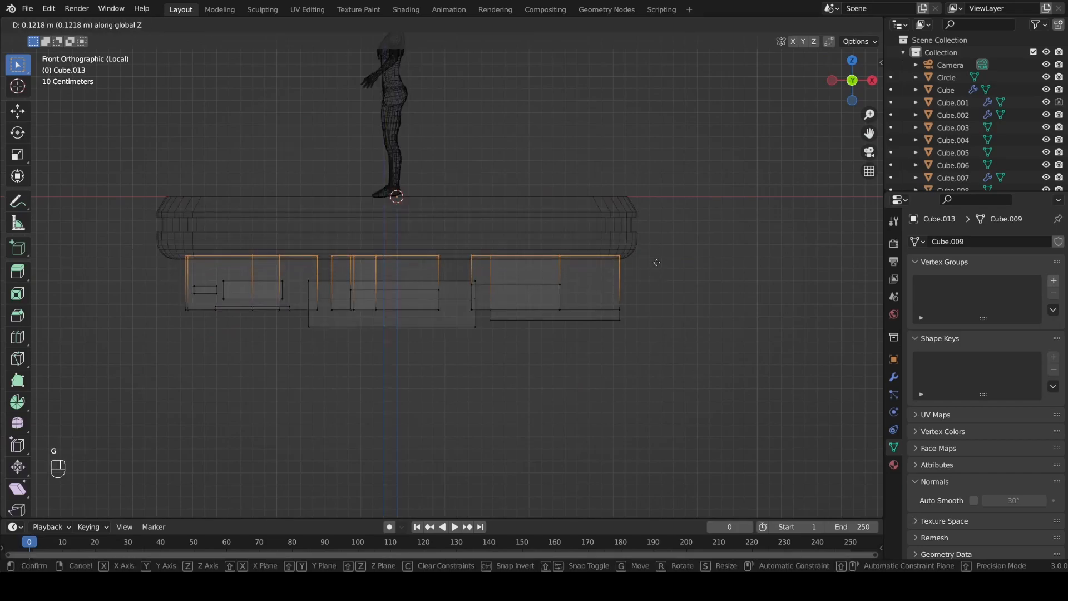
pyautogui.click(656, 262)
# - Raise the upper vertices of the remaining low blocks 0.27136 m along Z, and return to solid shading in Object Mode
pyautogui.moveTo(192, 287); pyautogui.dragTo(180, 289)
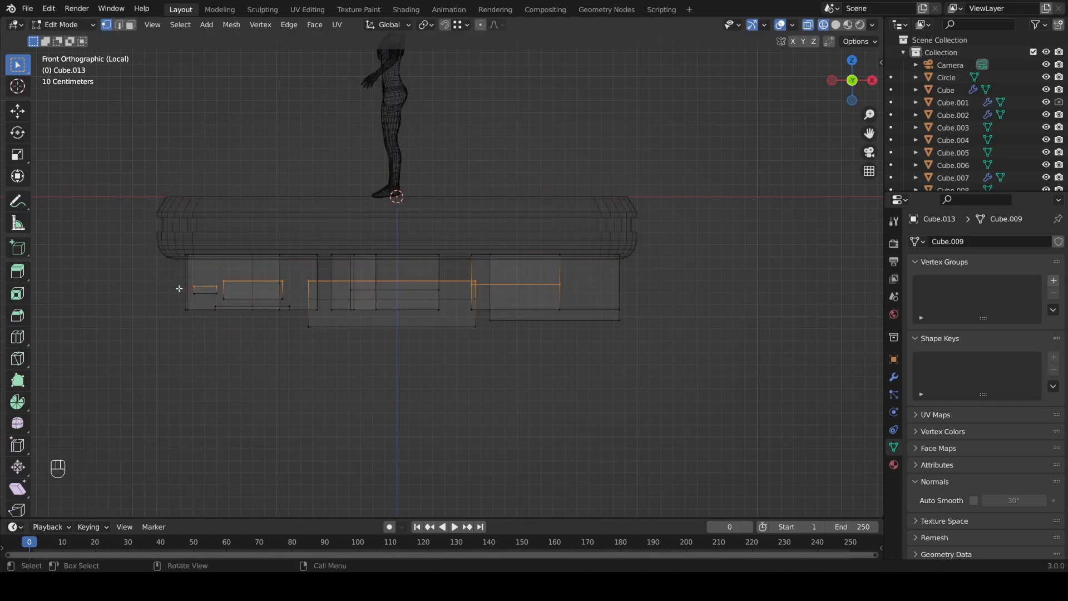
pyautogui.press('g')
pyautogui.press('z')
pyautogui.click(452, 261)
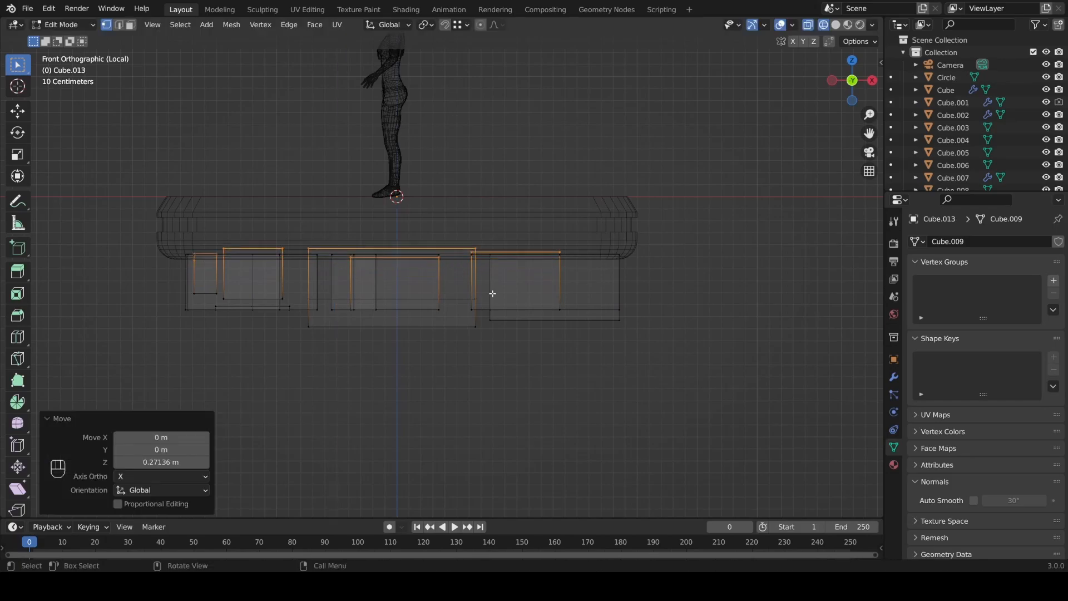
pyautogui.press('z')
pyautogui.click(518, 303)
pyautogui.press('Tab')
pyautogui.hotkey('alt', 'a')
# - Select two upper corner vertices of the tall underside block in wireframe and move them along Z, then restore solid shading
pyautogui.moveTo(521, 310)
pyautogui.mouseDown(button='middle')
pyautogui.moveTo(582, 219)
pyautogui.moveTo(490, 266)
pyautogui.moveTo(480, 284)
pyautogui.mouseUp(button='middle')
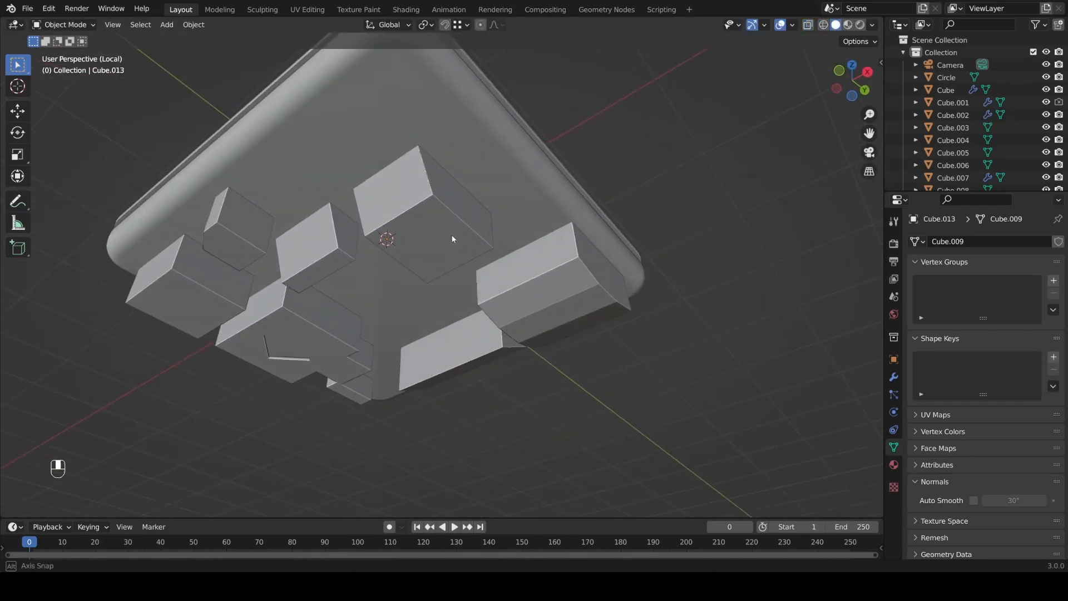
pyautogui.moveTo(453, 233); pyautogui.dragTo(451, 253, button='middle')
pyautogui.scroll(5, 399, 209)
pyautogui.moveTo(399, 209); pyautogui.dragTo(411, 230, button='middle')
pyautogui.press('Tab')
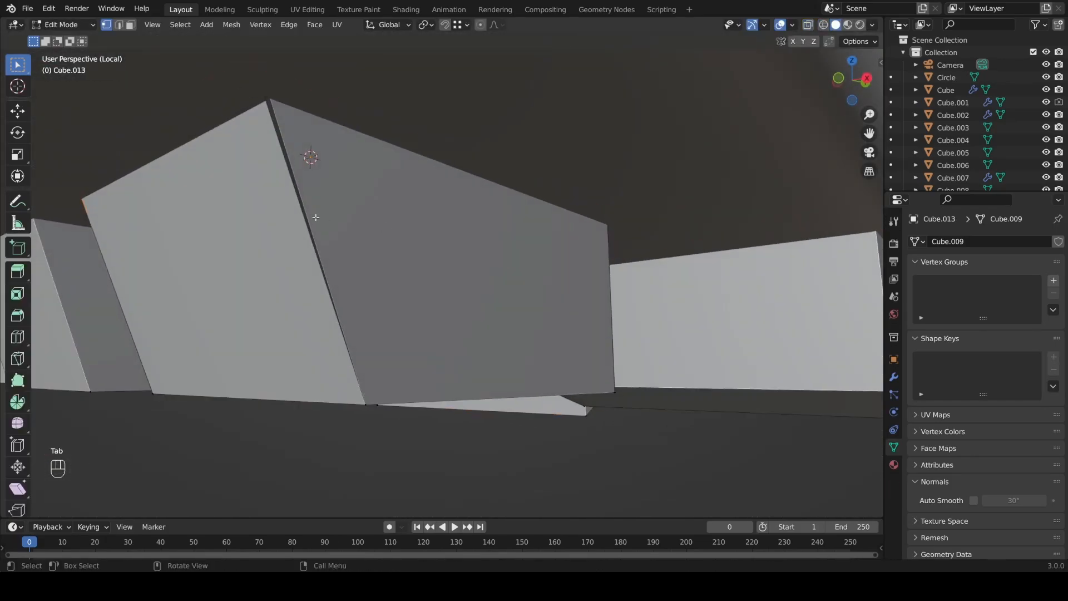
pyautogui.click(366, 405)
pyautogui.press('z')
pyautogui.keyDown('shift'); pyautogui.moveTo(274, 109); pyautogui.dragTo(325, 191, button='middle'); pyautogui.keyUp('shift')
pyautogui.click(326, 185)
pyautogui.press('g')
pyautogui.rightClick(326, 196)
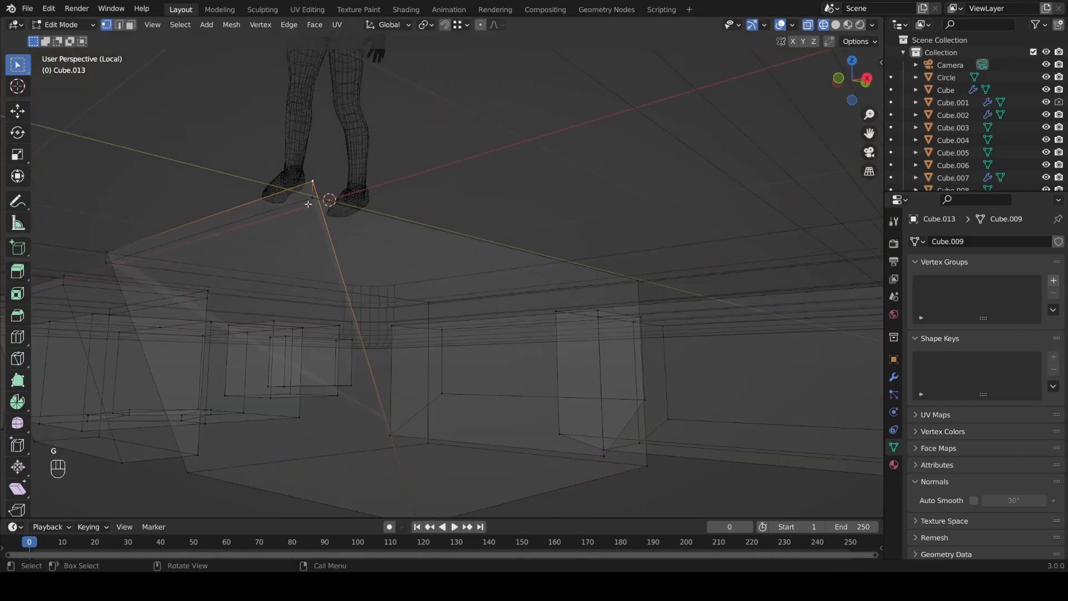
pyautogui.keyDown('shift'); pyautogui.click(108, 259); pyautogui.keyUp('shift')
pyautogui.press('g')
pyautogui.press('z')
pyautogui.click(412, 333)
pyautogui.press('z')
# - Bevel an edge of an underside block in edge select mode and return to Object Mode
pyautogui.moveTo(439, 330)
pyautogui.mouseDown(button='middle')
pyautogui.moveTo(432, 302)
pyautogui.moveTo(572, 276)
pyautogui.moveTo(434, 247)
pyautogui.moveTo(525, 265)
pyautogui.moveTo(608, 225)
pyautogui.moveTo(462, 199)
pyautogui.moveTo(477, 239)
pyautogui.moveTo(356, 249)
pyautogui.mouseUp(button='middle')
pyautogui.scroll(-4, 572, 276)
pyautogui.press('2')
pyautogui.click(488, 254)
pyautogui.hotkey('ctrl', 'b')
pyautogui.click(548, 257)
pyautogui.press('Tab')
# - Add a Bezier curve, replace its points with a five-point path in Edit Mode, and place it below the platform
pyautogui.hotkey('shift', 'a')
pyautogui.moveTo(345, 248)
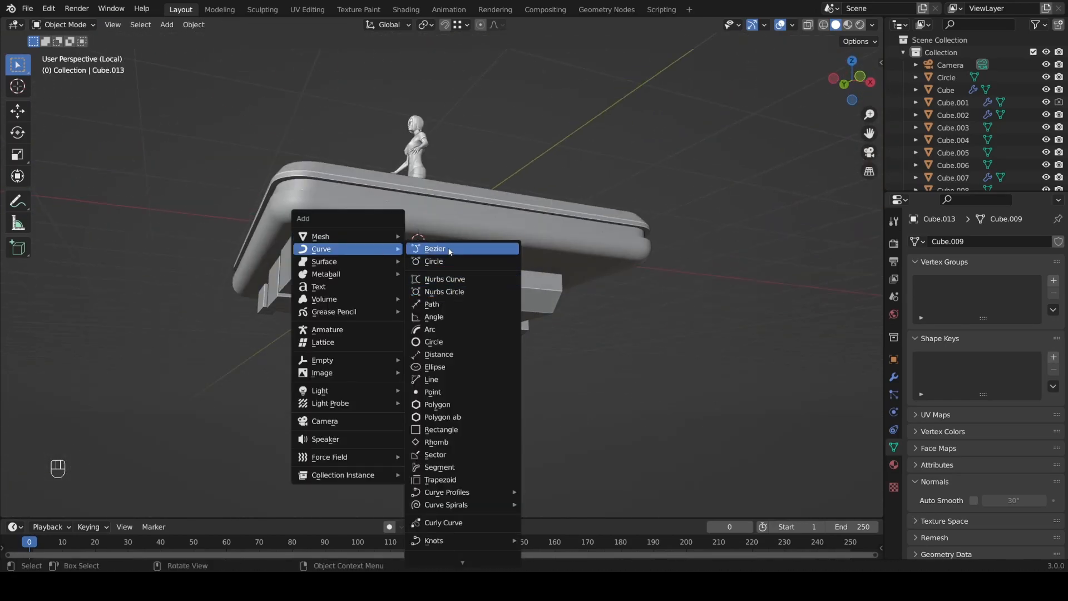
pyautogui.click(449, 252)
pyautogui.press('Tab')
pyautogui.press('x')
pyautogui.hotkey('shift', 'a')
pyautogui.click(389, 315)
pyautogui.press('g')
pyautogui.click(417, 274)
# - Move the three inner points of the path downward to form a hanging cable shape
pyautogui.press('g')
pyautogui.click(418, 399)
pyautogui.click(317, 276)
pyautogui.press('g')
pyautogui.click(322, 358)
pyautogui.click(518, 276)
pyautogui.press('g')
pyautogui.click(529, 387)
# - Scale the path's two end points closer together along X and raise them along Z into the platform's underside
pyautogui.click(616, 275)
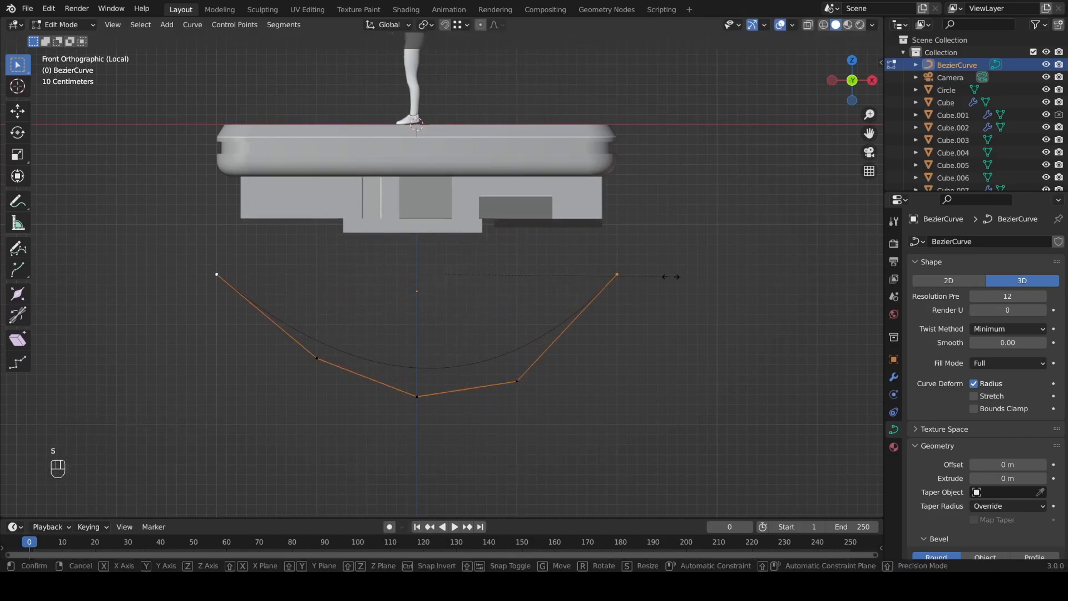
pyautogui.press('s')
pyautogui.press('x')
pyautogui.click(527, 279)
pyautogui.press('g')
pyautogui.press('z')
pyautogui.click(553, 170)
# - Move the whole cable curve sideways along X and narrow its lower points along X
pyautogui.press('a')
pyautogui.press('g')
pyautogui.press('x')
pyautogui.click(519, 318)
pyautogui.moveTo(209, 336); pyautogui.dragTo(482, 394)
pyautogui.press('s')
pyautogui.press('x')
pyautogui.click(415, 363)
# - Duplicate the cable curve along X and raise the copy's lower points along Z for a shallower sag
pyautogui.press('a')
pyautogui.hotkey('shift', 'd')
pyautogui.press('x')
pyautogui.click(556, 335)
pyautogui.moveTo(556, 334); pyautogui.dragTo(490, 406)
pyautogui.press('g')
pyautogui.press('z')
pyautogui.click(500, 294)
# - Try building another curve by duplicating the shallower cable's lowest point downward and extruding it along X and Z
pyautogui.click(479, 286)
pyautogui.hotkey('shift', 'd')
pyautogui.press('z')
pyautogui.click(479, 333)
pyautogui.press('e')
pyautogui.press('x')
pyautogui.click(430, 334)
pyautogui.click(481, 335)
pyautogui.press('e')
pyautogui.click(538, 333)
pyautogui.press('e')
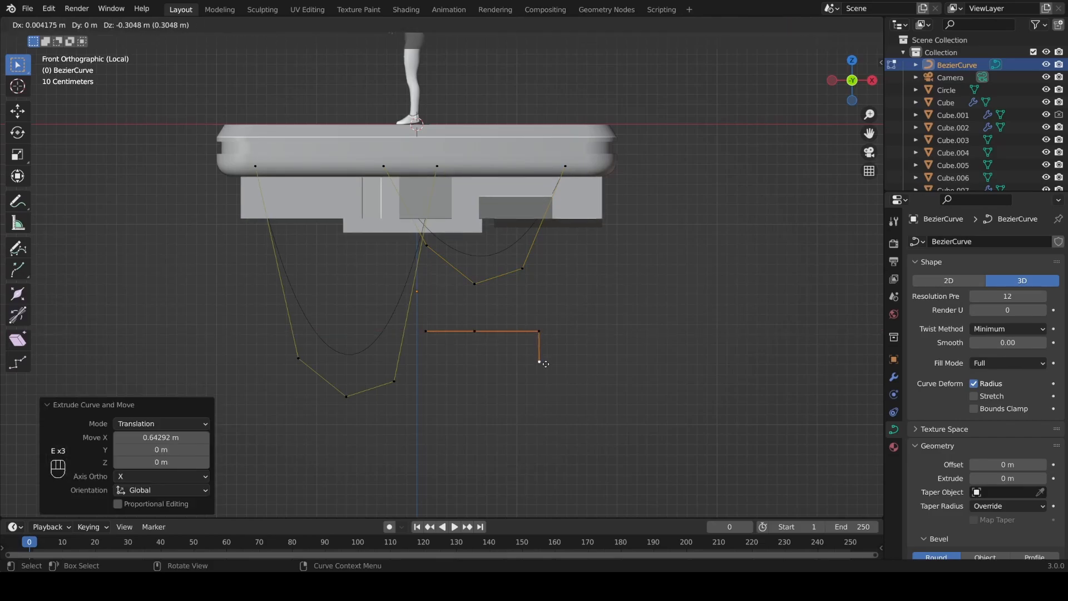
pyautogui.press('z')
pyautogui.click(542, 289)
# - Move the middle point of the extruded curve along Z and check the shape from an angled view
pyautogui.click(477, 333)
pyautogui.press('g')
pyautogui.press('z')
pyautogui.click(493, 387)
pyautogui.press('Tab')
pyautogui.moveTo(520, 371); pyautogui.dragTo(501, 364, button='middle')
pyautogui.press('Tab')
# - Delete the whole extruded curve
pyautogui.click(474, 302)
pyautogui.press('l')
pyautogui.press('x')
pyautogui.click(542, 335)
# - Duplicate the shallower cable 0.90218 m down along Z and raise the copy's two end points to different heights
pyautogui.press('z')
pyautogui.click(525, 350)
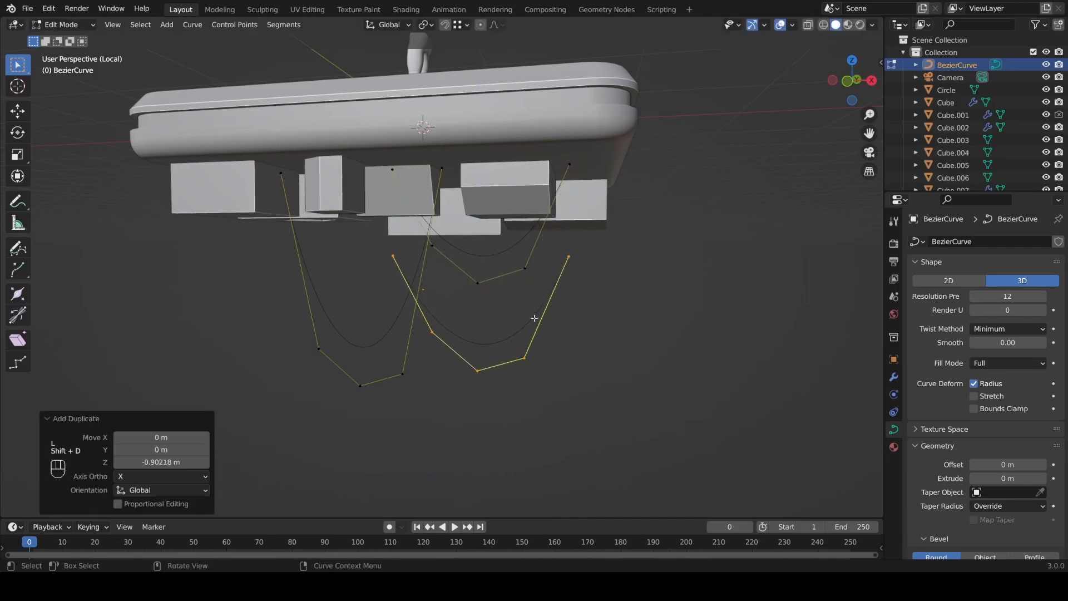
pyautogui.moveTo(514, 325); pyautogui.dragTo(521, 318, button='middle')
pyautogui.click(392, 258)
pyautogui.press('g')
pyautogui.press('z')
pyautogui.click(559, 188)
pyautogui.click(568, 258)
pyautogui.press('g')
pyautogui.press('z')
pyautogui.click(570, 245)
# - Select the entire uneven cable copy and move it along Y
pyautogui.moveTo(623, 267); pyautogui.dragTo(589, 271, button='middle')
pyautogui.press('l')
pyautogui.press('l')
pyautogui.press('g')
pyautogui.press('y')
pyautogui.click(627, 341)
pyautogui.click(607, 232)
pyautogui.press('g')
pyautogui.press('x')
pyautogui.rightClick(834, 338)
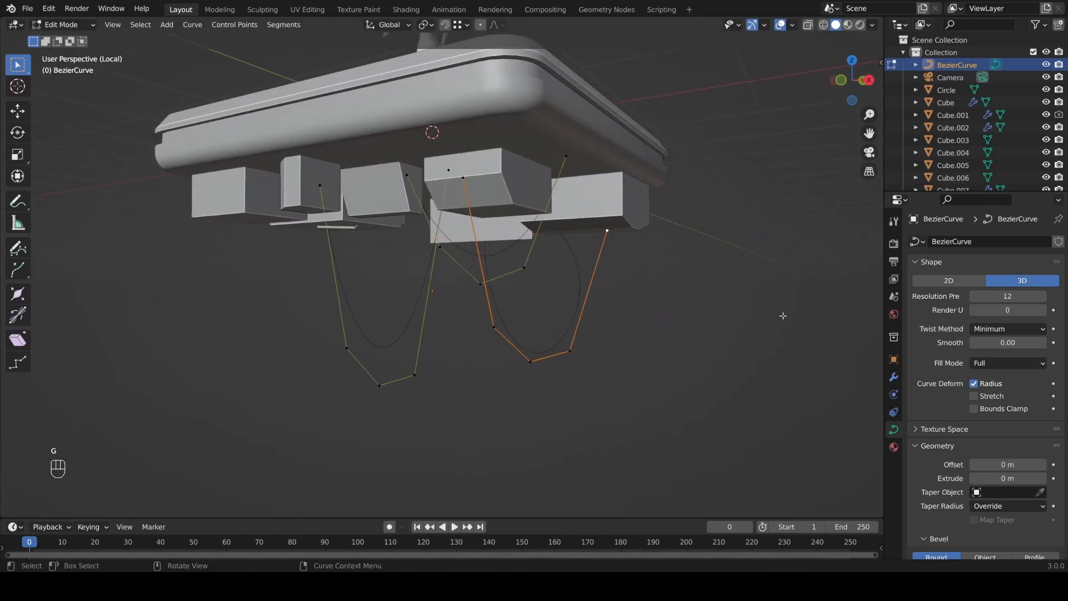
# - Switch to wireframe and replace the uneven copy with a fresh duplicate of the shallower cable, moved along Y
pyautogui.press('z')
pyautogui.click(517, 271)
pyautogui.moveTo(493, 270); pyautogui.dragTo(540, 265, button='middle')
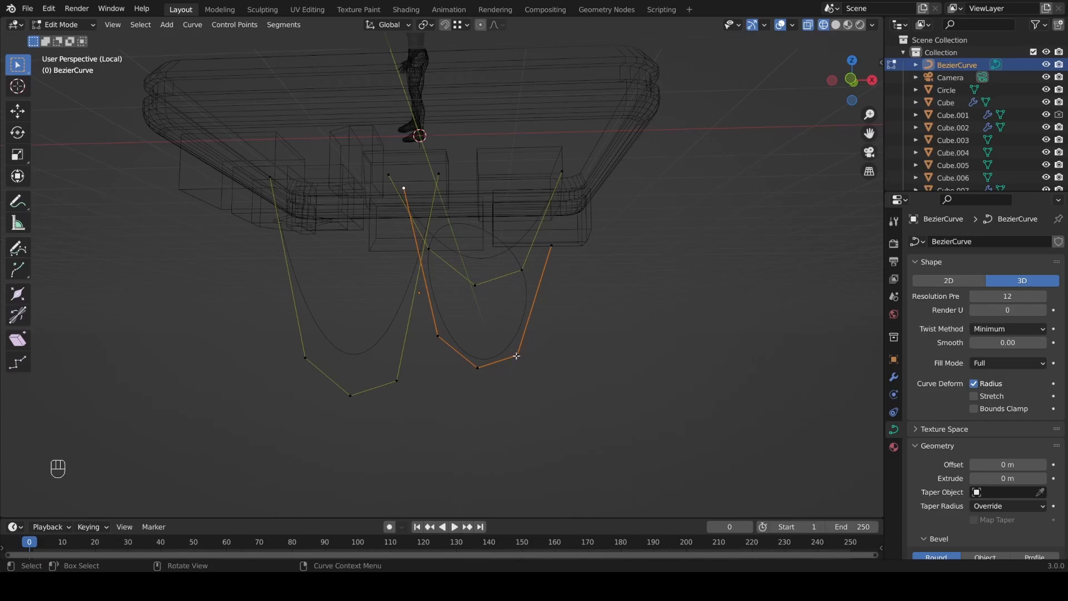
pyautogui.click(524, 327)
pyautogui.press('g')
pyautogui.press('y')
pyautogui.click(534, 334)
# - Move the new cable copy further along Y and raise it 0.33385 m along Z
pyautogui.moveTo(534, 334); pyautogui.dragTo(629, 319, button='middle')
pyautogui.press('g')
pyautogui.press('y')
pyautogui.click(596, 335)
pyautogui.press('g')
pyautogui.press('z')
pyautogui.click(595, 308)
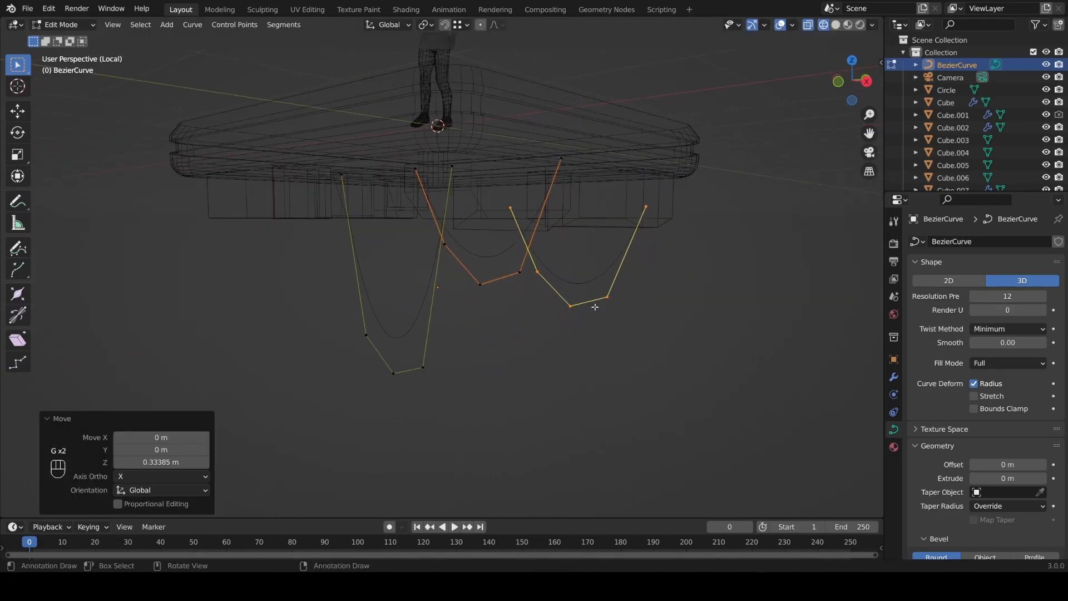
# - Place another cable copy, flatten it by scaling along Z, and raise it 0.45749 m along Z
pyautogui.click(462, 310)
pyautogui.press('s')
pyautogui.press('z')
pyautogui.click(468, 286)
pyautogui.press('g')
pyautogui.press('z')
pyautogui.click(517, 273)
# - Duplicate the flattened cable and move the copy 1.1032 m along X
pyautogui.hotkey('shift', 'd')
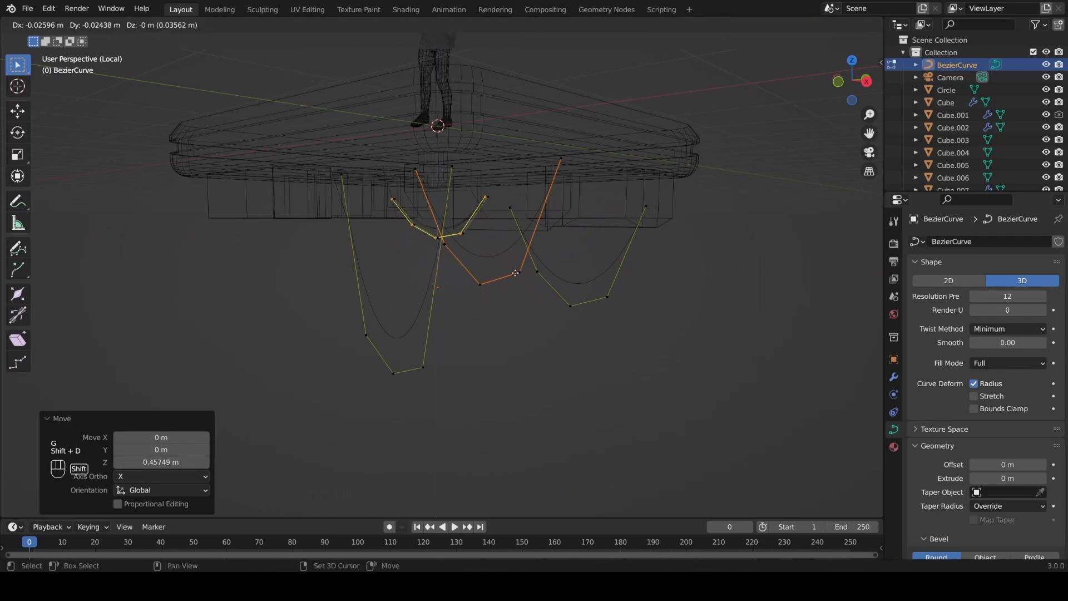
pyautogui.click(488, 317)
pyautogui.press('g')
pyautogui.press('x')
pyautogui.click(549, 318)
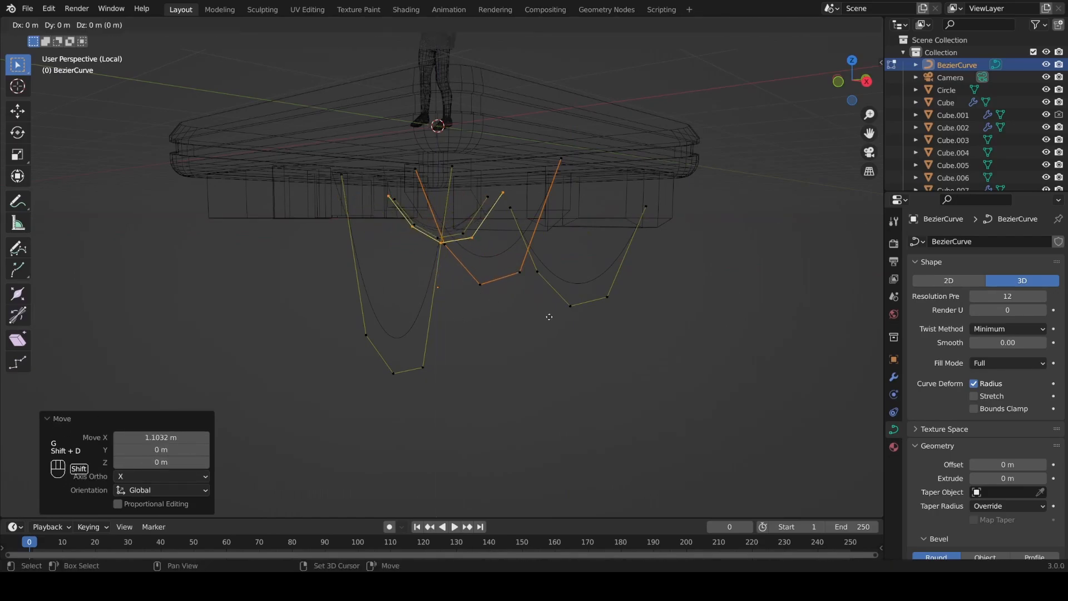
# - Position the new cable copy by moving it along Y and X
pyautogui.press('y')
pyautogui.click(412, 339)
pyautogui.press('g')
pyautogui.press('x')
pyautogui.click(522, 343)
# - Duplicate a whole hanging cable and offset the copy along X and Y
pyautogui.click(435, 364)
pyautogui.press('l')
pyautogui.hotkey('shift', 'd')
pyautogui.press('x')
pyautogui.click(531, 350)
pyautogui.press('g')
pyautogui.press('y')
pyautogui.click(504, 355)
# - Rescale the copied cable along Z and adjust its height along Z
pyautogui.press('s')
pyautogui.press('z')
pyautogui.click(483, 331)
pyautogui.press('g')
pyautogui.press('z')
pyautogui.click(472, 275)
# - Switch to solid shading and move the selected cable along Y toward the platform's edge
pyautogui.press('z')
pyautogui.press('Tab')
pyautogui.moveTo(515, 282)
pyautogui.mouseDown(button='middle')
pyautogui.moveTo(638, 269)
pyautogui.moveTo(272, 235)
pyautogui.mouseUp(button='middle')
pyautogui.press('Tab')
pyautogui.press('g')
pyautogui.press('y')
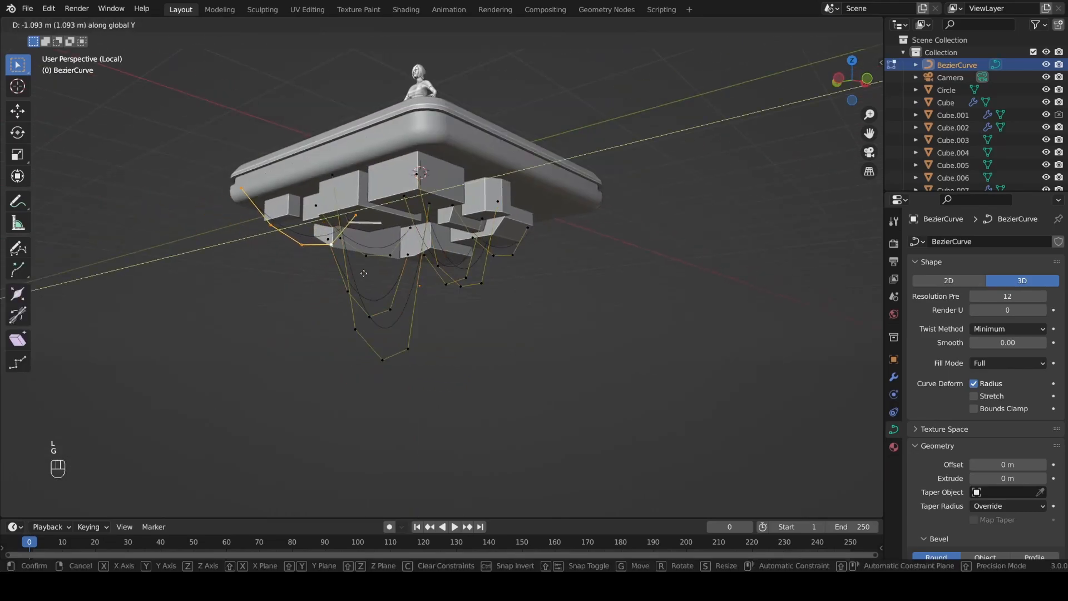
pyautogui.click(333, 248)
# - Move the cable along X and raise it 0.27113 m along Z
pyautogui.press('g')
pyautogui.press('x')
pyautogui.click(379, 248)
pyautogui.press('g')
pyautogui.press('z')
pyautogui.click(302, 184)
pyautogui.moveTo(303, 185); pyautogui.dragTo(332, 257, button='middle')
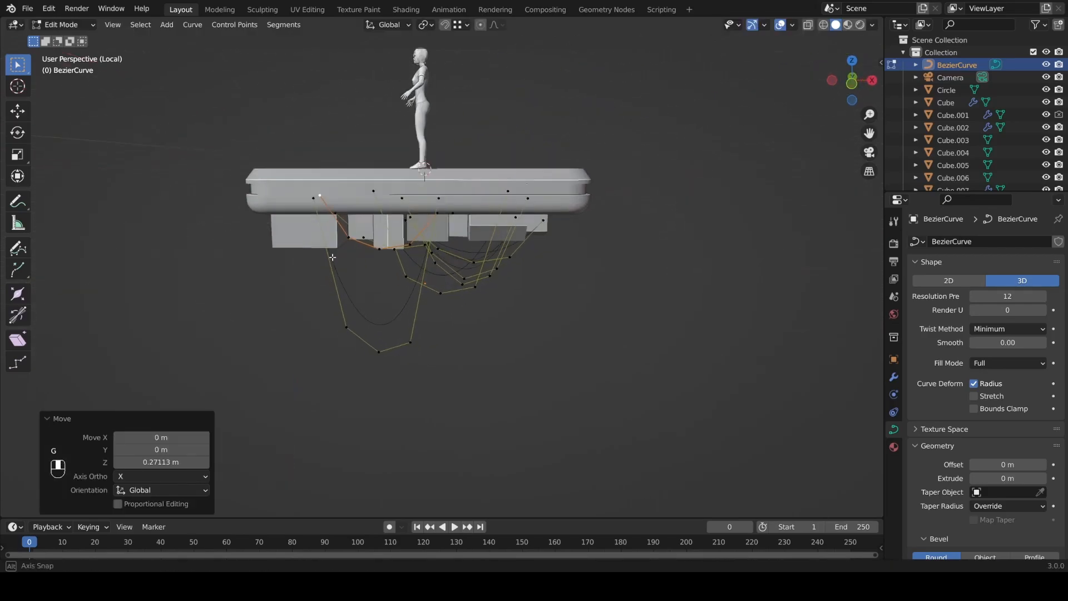
# - Adjust another whole hanging cable's height along Z in the side view
pyautogui.press('KP_3')
pyautogui.click(576, 282)
pyautogui.press('l')
pyautogui.press('g')
pyautogui.press('z')
pyautogui.click(575, 257)
# - Duplicate all the cables in place and rotate the copies 90 degrees about Z
pyautogui.press('a')
pyautogui.hotkey('shift', 'd')
pyautogui.rightClick(594, 271)
pyautogui.write('rz90')
pyautogui.press('Return')
# - Move the rotated cable set along Y, adjust its rotation about Z, and return to Object Mode
pyautogui.press('g')
pyautogui.press('y')
pyautogui.click(543, 299)
pyautogui.press('r')
pyautogui.press('z')
pyautogui.click(546, 225)
pyautogui.press('Tab')
pyautogui.moveTo(542, 281); pyautogui.dragTo(565, 267, button='middle')
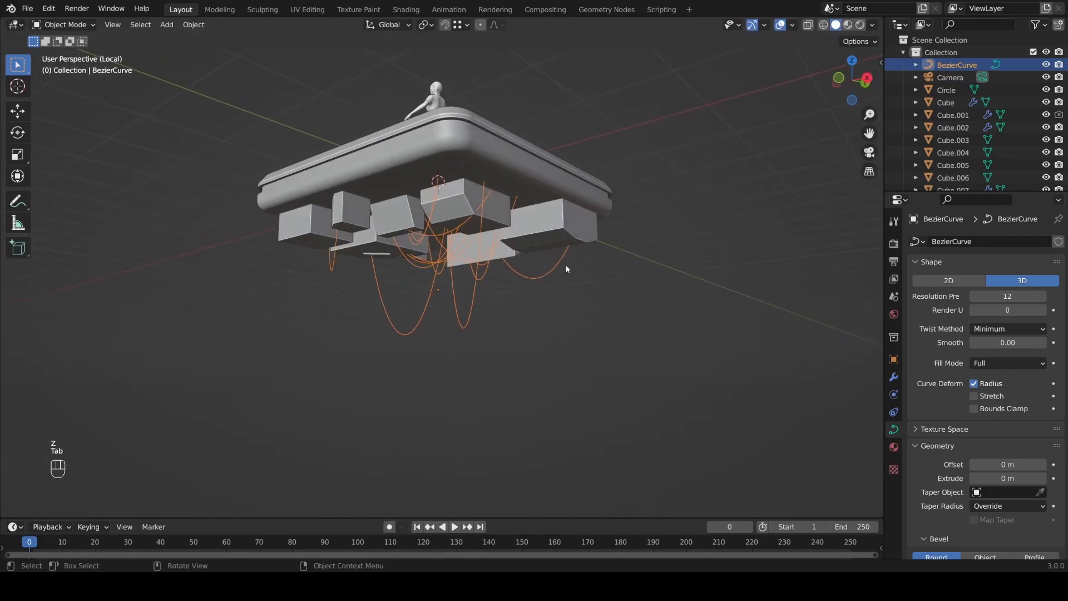
# - Set the cable curve's bevel depth to 0.02 m and make several of the cables thinner
pyautogui.scroll(-3, 974, 480)
pyautogui.scroll(-2, 974, 481)
pyautogui.click(1043, 457)
pyautogui.click(1042, 456)
pyautogui.click(1042, 456)
pyautogui.press('Tab')
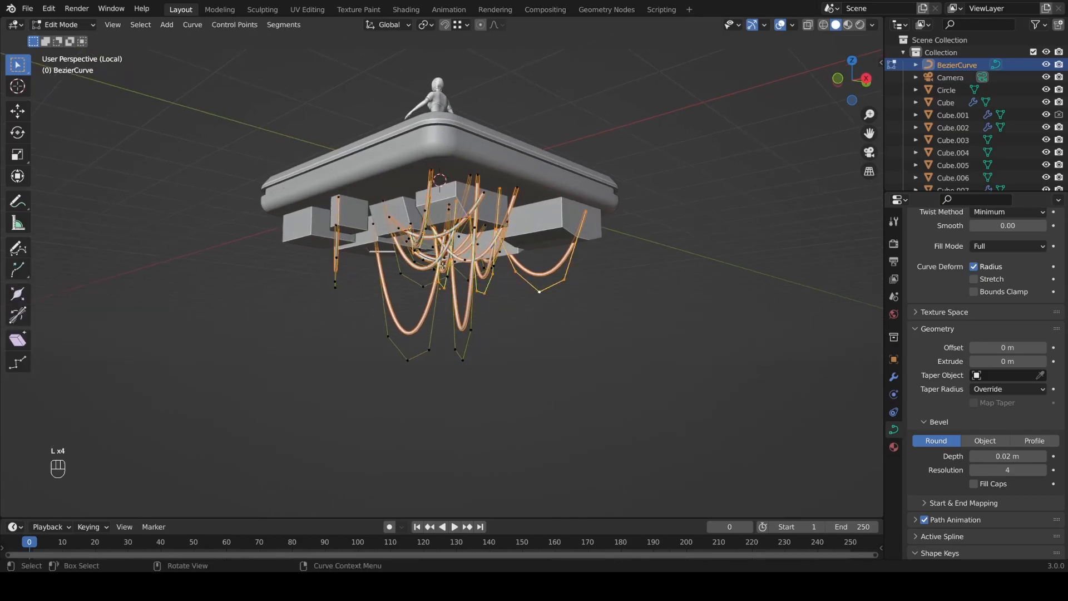
pyautogui.click(526, 298)
# - Add a NURBS path as a separate object and lower it 0.90851 m along Z beneath the platform
pyautogui.press('Tab')
pyautogui.hotkey('alt', 'a')
pyautogui.moveTo(368, 222); pyautogui.dragTo(409, 225, button='middle')
pyautogui.hotkey('shift', 'a')
pyautogui.moveTo(409, 236)
pyautogui.click(459, 291)
pyautogui.press('g')
pyautogui.press('z')
pyautogui.click(513, 368)
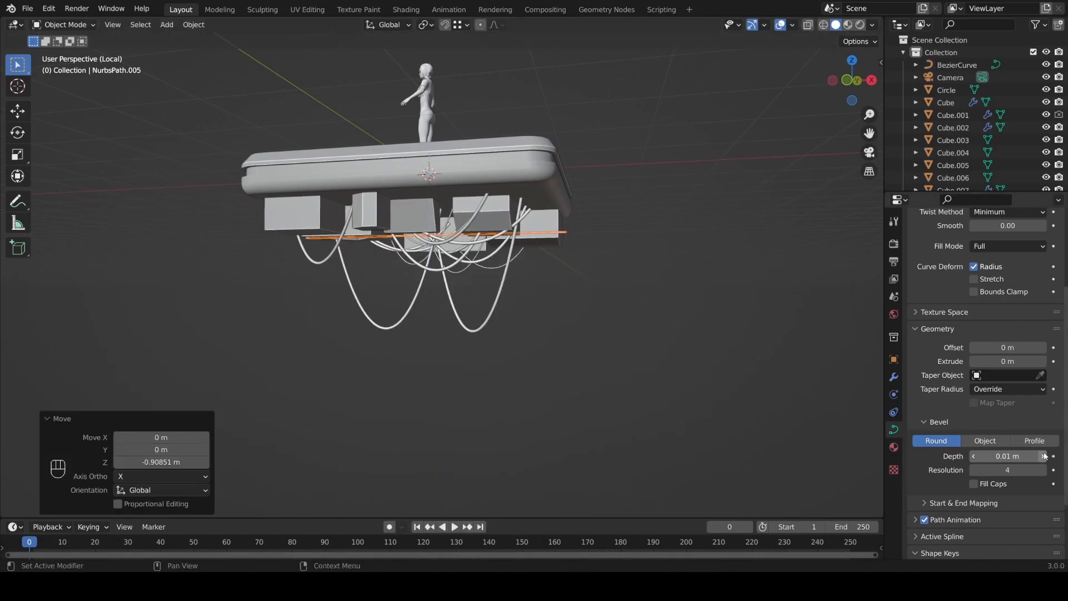
# - Set the path's bevel depth to 0.1 m and position the resulting pipe among the underside blocks
pyautogui.click(1044, 456)
pyautogui.moveTo(740, 370); pyautogui.dragTo(617, 372, button='middle')
pyautogui.press('g')
pyautogui.moveTo(560, 317); pyautogui.dragTo(544, 310, button='middle')
pyautogui.click(453, 293)
pyautogui.press('g')
pyautogui.click(453, 282)
pyautogui.press('g')
pyautogui.click(460, 282)
# - Move the pipe's end point along X and extrude it upward toward the platform
pyautogui.moveTo(460, 282); pyautogui.dragTo(523, 279, button='middle')
pyautogui.press('Tab')
pyautogui.click(509, 222)
pyautogui.press('g')
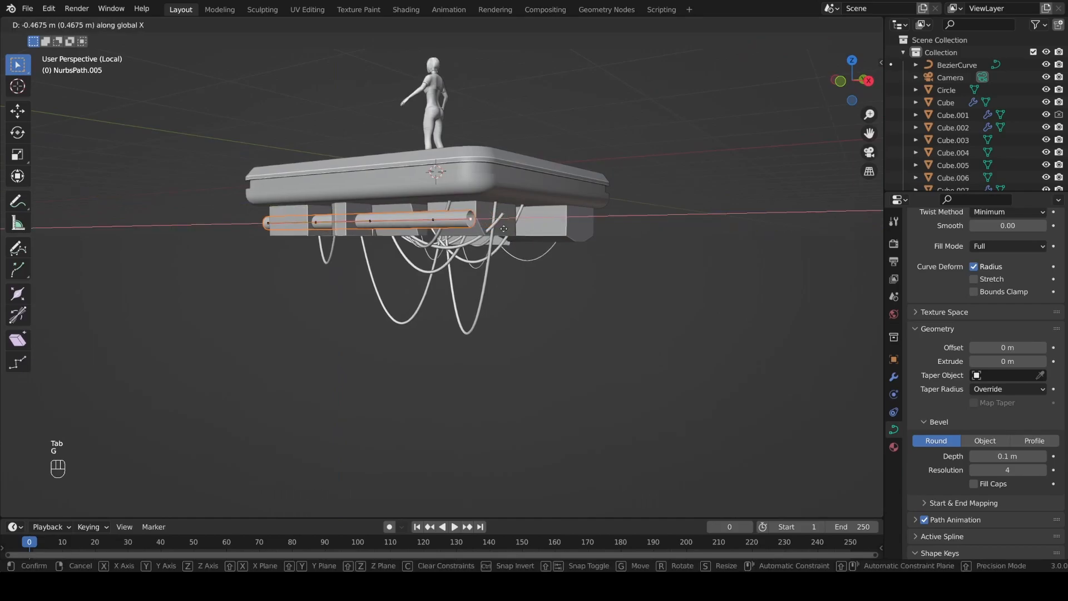
pyautogui.click(487, 235)
pyautogui.press('e')
pyautogui.click(485, 204)
# - Adjust the pipe's opposite end along X and extend it with extruded segments
pyautogui.click(268, 223)
pyautogui.moveTo(268, 223); pyautogui.dragTo(480, 243, button='middle')
pyautogui.press('g')
pyautogui.press('x')
pyautogui.click(529, 238)
pyautogui.click(663, 258)
pyautogui.moveTo(662, 258); pyautogui.dragTo(528, 234, button='middle')
pyautogui.press('e')
pyautogui.press('x')
pyautogui.click(731, 245)
# - Move the pipe's end point along Y and extrude it 0.28462 m upward along Z
pyautogui.click(419, 242)
pyautogui.press('g')
pyautogui.press('y')
pyautogui.click(515, 238)
pyautogui.press('e')
pyautogui.press('z')
pyautogui.click(543, 229)
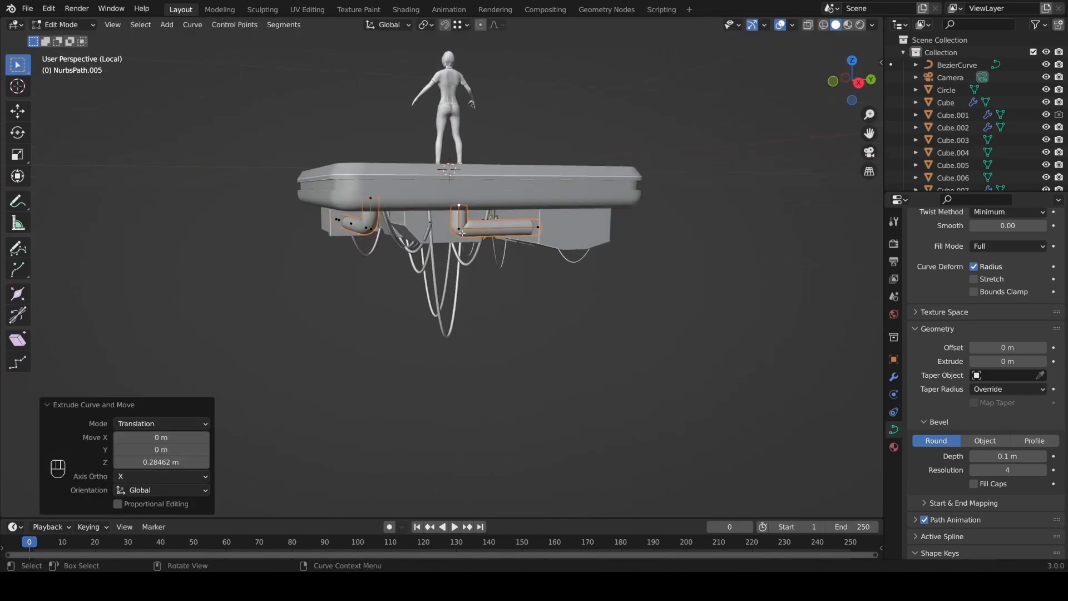
# - Duplicate a pipe point 4.1908 m along X and reposition it, including 2.364 m along Y, for a new pipe
pyautogui.keyDown('shift'); pyautogui.moveTo(459, 230); pyautogui.dragTo(393, 222, button='middle'); pyautogui.keyUp('shift')
pyautogui.hotkey('shift', 'd')
pyautogui.press('x')
pyautogui.click(586, 245)
pyautogui.moveTo(586, 245); pyautogui.dragTo(495, 249, button='middle')
pyautogui.scroll(-3, 496, 249)
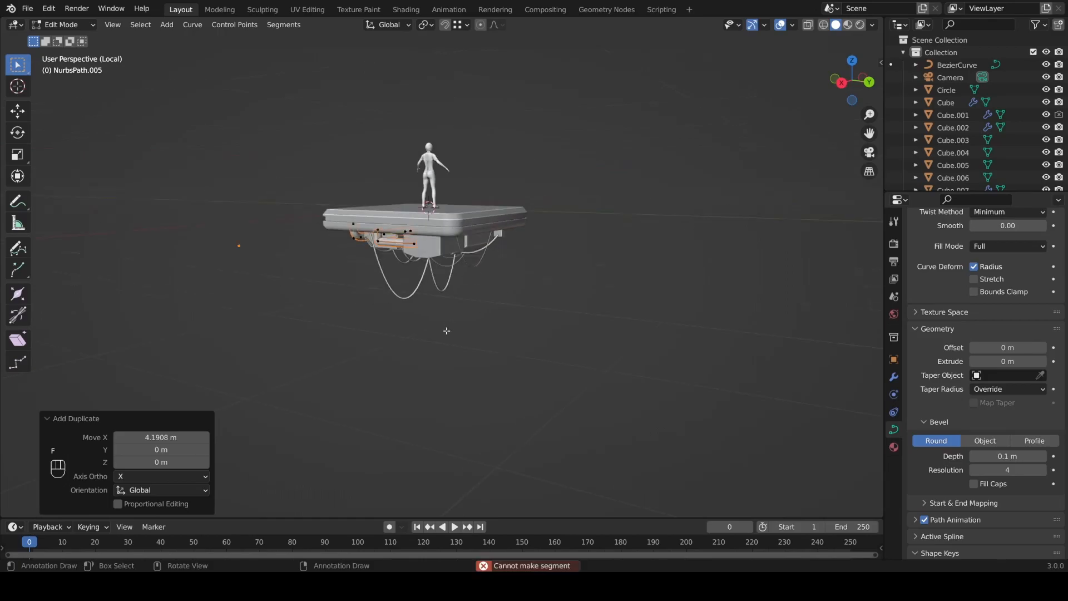
pyautogui.press('g')
pyautogui.press('x')
pyautogui.click(657, 300)
pyautogui.moveTo(656, 300); pyautogui.dragTo(553, 286, button='middle')
pyautogui.scroll(2, 554, 286)
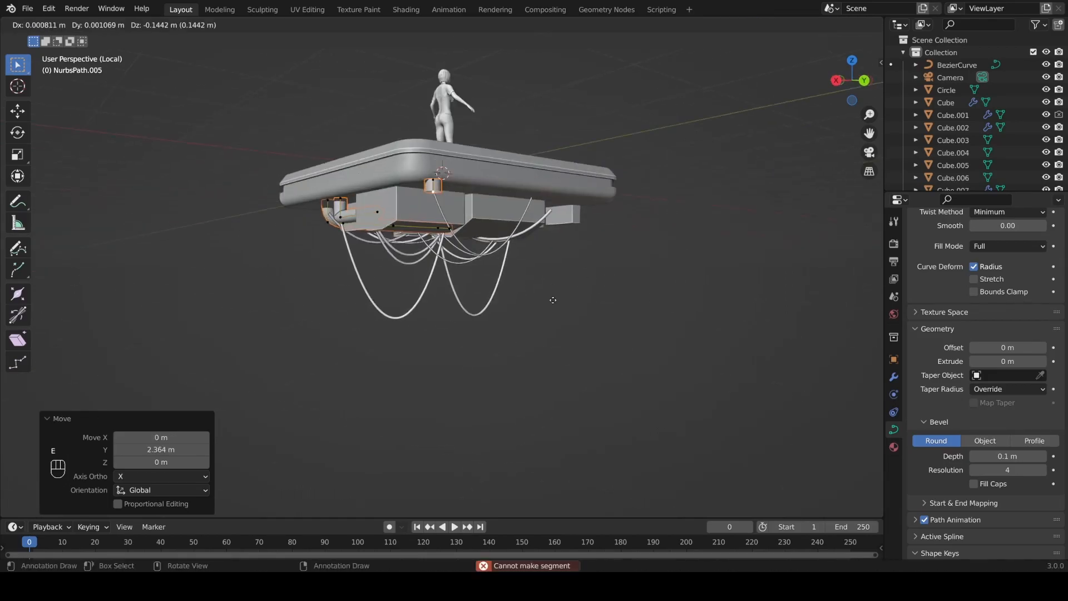
# - Extrude the new pipe's point 0.89988 m downward along Z
pyautogui.click(554, 364)
pyautogui.moveTo(554, 364); pyautogui.dragTo(583, 359, button='middle')
# - Try to extrude the vertical pipe's lower end and move the new end 0.95492 m along Y
pyautogui.press('e')
pyautogui.press('x')
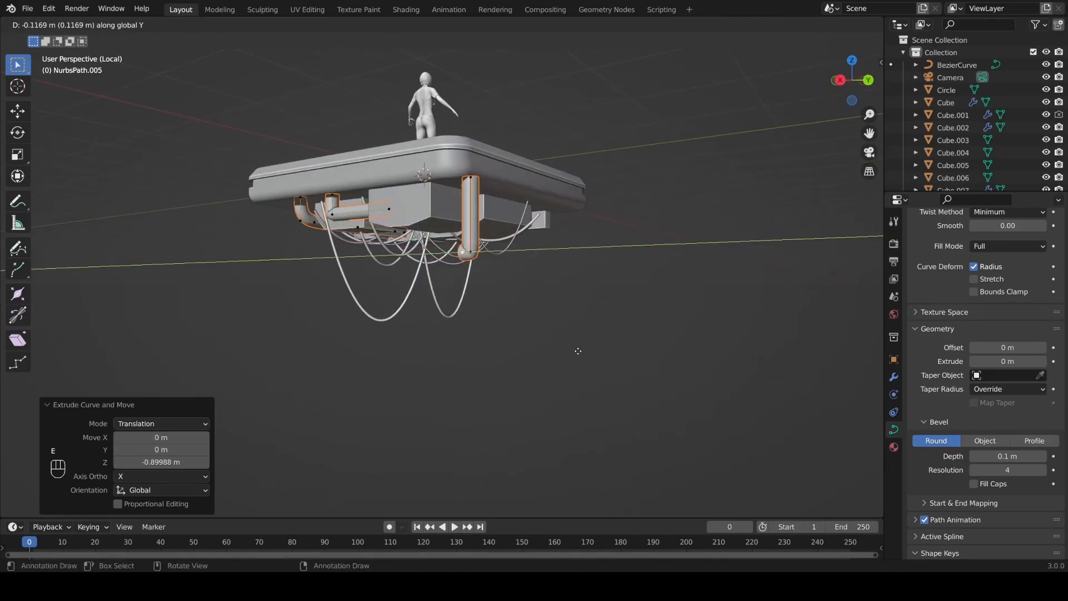
pyautogui.click(642, 325)
pyautogui.moveTo(642, 326); pyautogui.dragTo(507, 344, button='middle')
pyautogui.press('g')
pyautogui.press('y')
pyautogui.click(626, 315)
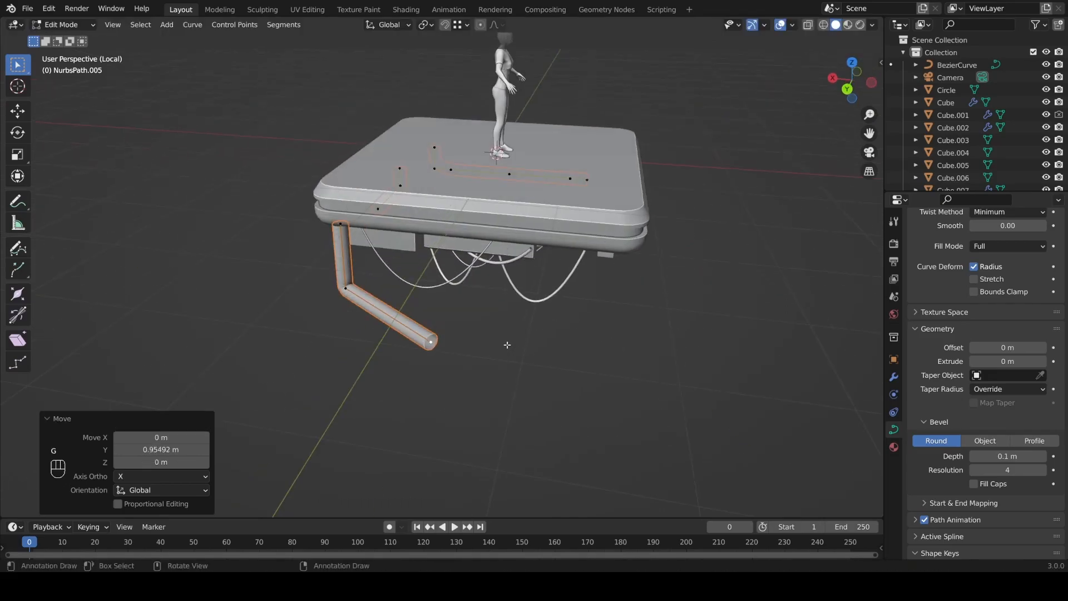
# - Undo the last extrusion and move at the vertical pipe's lower end
pyautogui.press('g')
pyautogui.press('y')
pyautogui.rightClick(578, 331)
pyautogui.hotkey('ctrl', 'z')
pyautogui.hotkey('ctrl', 'z')
pyautogui.press('g')
pyautogui.press('y')
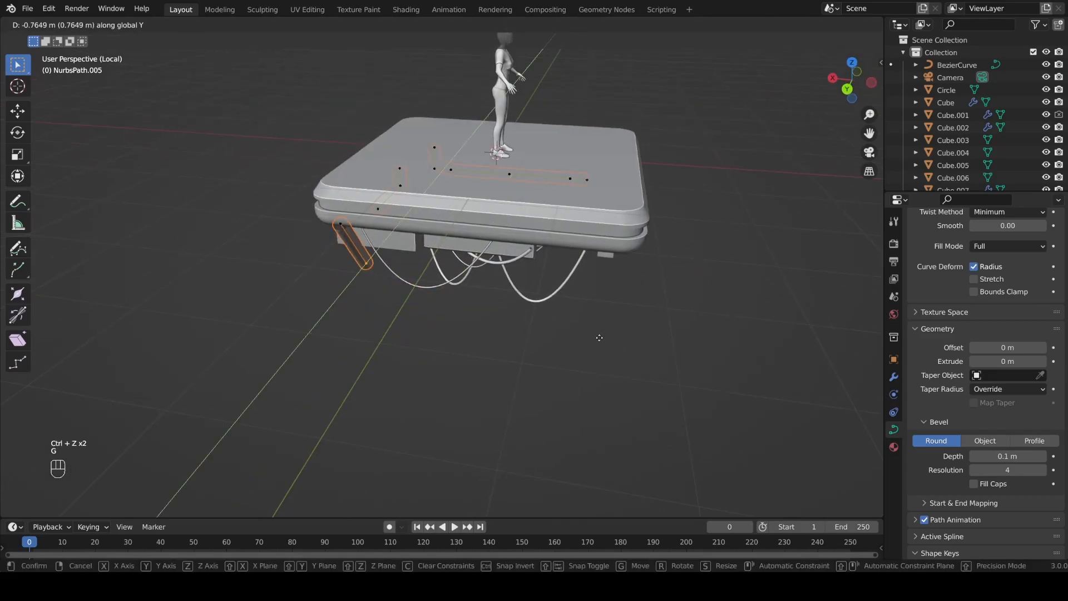
pyautogui.rightClick(559, 325)
# - Extrude the vertical pipe's lower end along the platform's side and move the new end along X
pyautogui.press('e')
pyautogui.press('x')
pyautogui.click(642, 350)
pyautogui.click(626, 314)
pyautogui.press('g')
pyautogui.press('x')
pyautogui.click(664, 319)
# - Adjust the pipe's new end along Z and extrude it -0.26398 m along Y
pyautogui.moveTo(664, 319); pyautogui.dragTo(552, 279, button='middle')
pyautogui.press('g')
pyautogui.press('z')
pyautogui.click(616, 270)
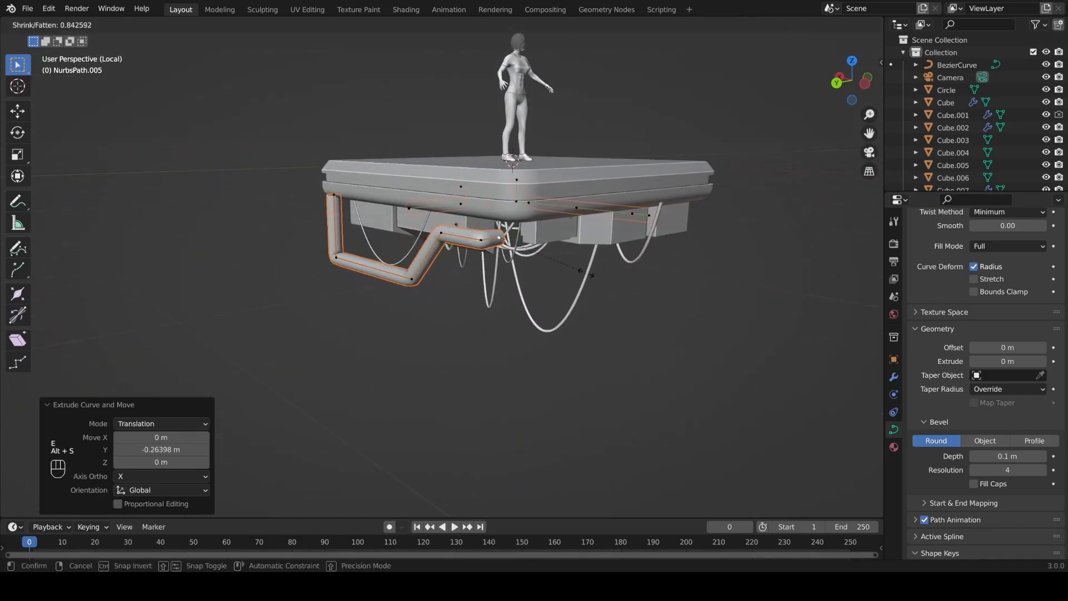
# - Shrink the pipe end's radius and extrude it a further -0.49186 m along Y
pyautogui.click(543, 269)
pyautogui.click(574, 249)
pyautogui.moveTo(574, 249); pyautogui.dragTo(624, 245, button='middle')
pyautogui.scroll(2, 612, 247)
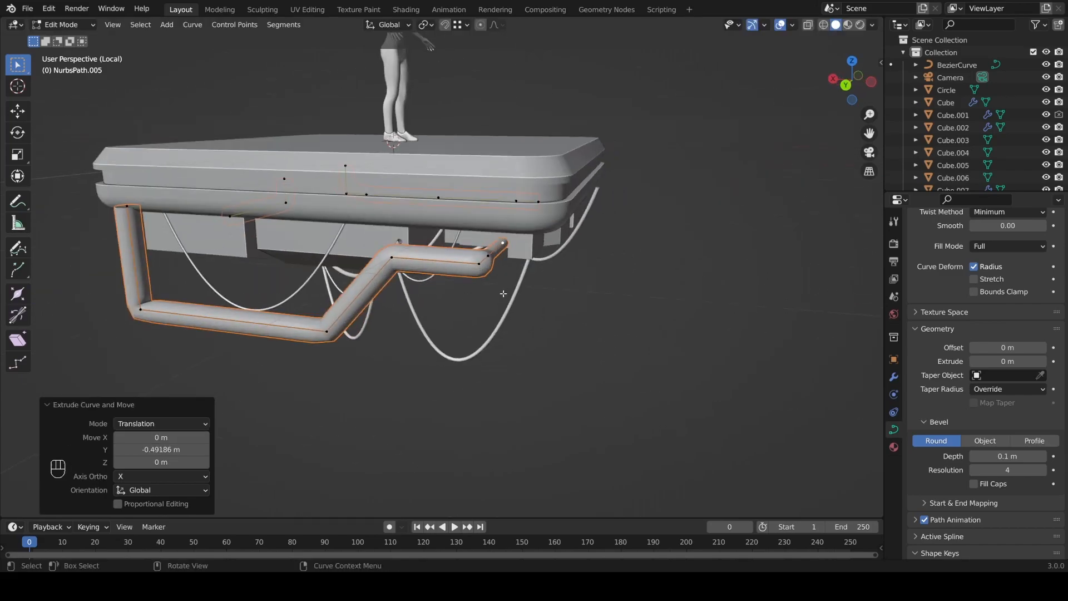
# - Adjust the pipe's end point along Y and leave Edit Mode
pyautogui.moveTo(501, 292); pyautogui.dragTo(492, 284, button='middle')
pyautogui.press('g')
pyautogui.press('y')
pyautogui.click(514, 270)
pyautogui.moveTo(579, 268); pyautogui.dragTo(565, 257, button='middle')
pyautogui.press('Tab')
# - Move the pipe's end point along Y and extrude it -0.34577 m along X beneath the platform
pyautogui.moveTo(565, 257); pyautogui.dragTo(437, 238, button='middle')
pyautogui.press('Tab')
pyautogui.click(505, 196)
pyautogui.press('g')
pyautogui.press('y')
pyautogui.click(505, 195)
pyautogui.press('e')
pyautogui.click(533, 208)
# - Extrude the pipe's end downward along Z and adjust the height of the new end point
pyautogui.press('e')
pyautogui.press('z')
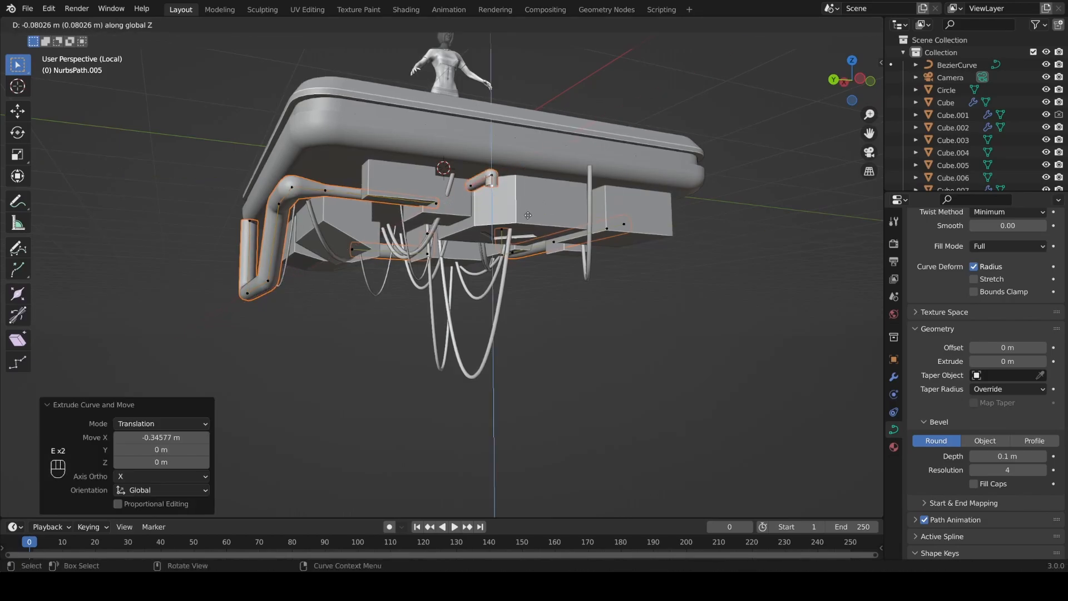
pyautogui.click(537, 239)
pyautogui.moveTo(537, 238); pyautogui.dragTo(459, 242, button='middle')
pyautogui.click(479, 239)
pyautogui.click(490, 296)
pyautogui.press('g')
pyautogui.press('z')
pyautogui.click(491, 323)
# - Reposition the points at the bottom bend of the vertical pipe section, adjusting their height along Z
pyautogui.click(436, 297)
pyautogui.press('g')
pyautogui.press('z')
pyautogui.click(433, 299)
pyautogui.click(429, 285)
pyautogui.press('g')
pyautogui.click(432, 320)
# - Move the pipe's lower end -1.5387 m along Y to form a long horizontal run under the blocks
pyautogui.click(496, 325)
pyautogui.press('g')
pyautogui.moveTo(510, 326); pyautogui.dragTo(490, 284, button='middle')
pyautogui.click(487, 301)
pyautogui.press('g')
pyautogui.click(661, 280)
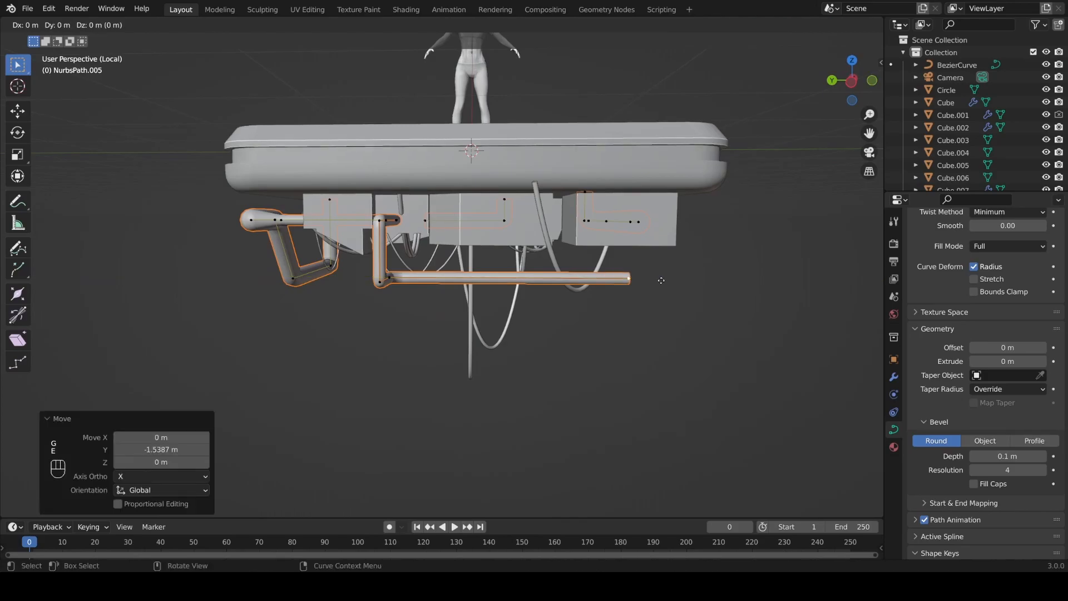
# - Extrude the end of the horizontal run upward along Z and a further 0.22124 m along X
pyautogui.click(660, 242)
pyautogui.press('e')
pyautogui.press('y')
pyautogui.moveTo(660, 243); pyautogui.dragTo(507, 274, button='middle')
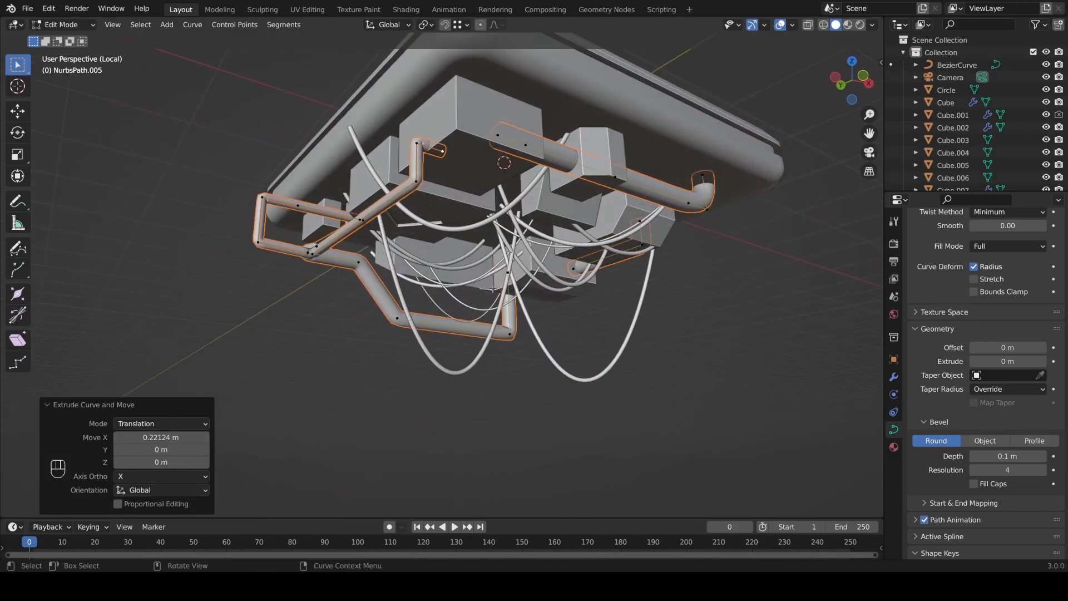
# - Add a short vertical pipe segment among the cables on the underside and adjust it along Z
pyautogui.click(582, 278)
pyautogui.press('e')
pyautogui.press('z')
pyautogui.click(594, 310)
pyautogui.click(560, 221)
pyautogui.press('g')
pyautogui.press('z')
pyautogui.click(561, 204)
# - Position the short vertical pipe segment along Y and X so it sits under a middle block
pyautogui.click(562, 257)
pyautogui.press('y')
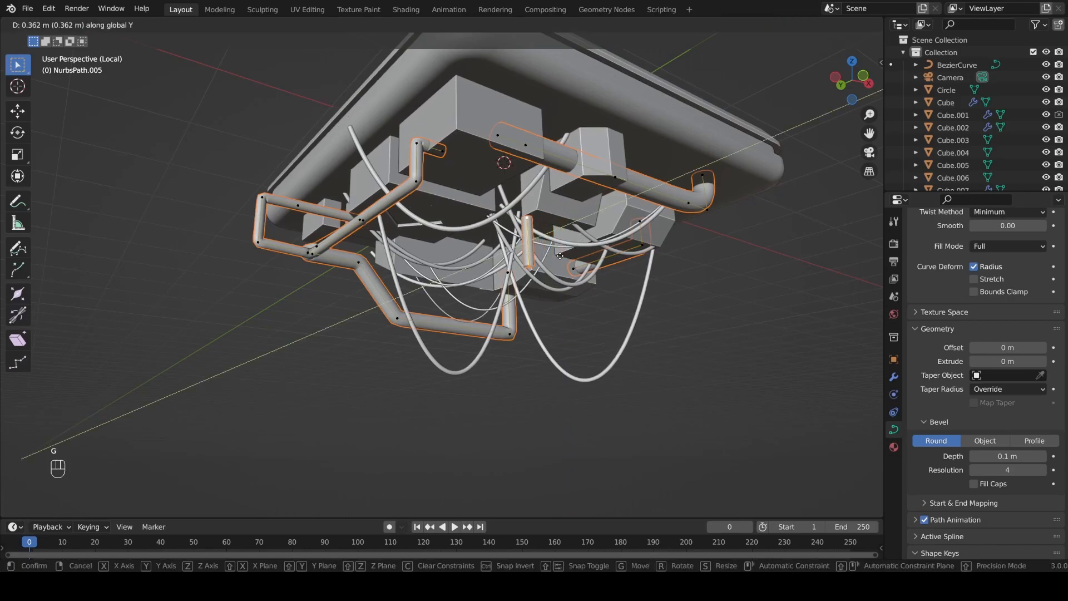
pyautogui.click(564, 243)
pyautogui.press('g')
pyautogui.press('x')
pyautogui.click(593, 253)
pyautogui.press('g')
pyautogui.click(585, 234)
pyautogui.click(559, 255)
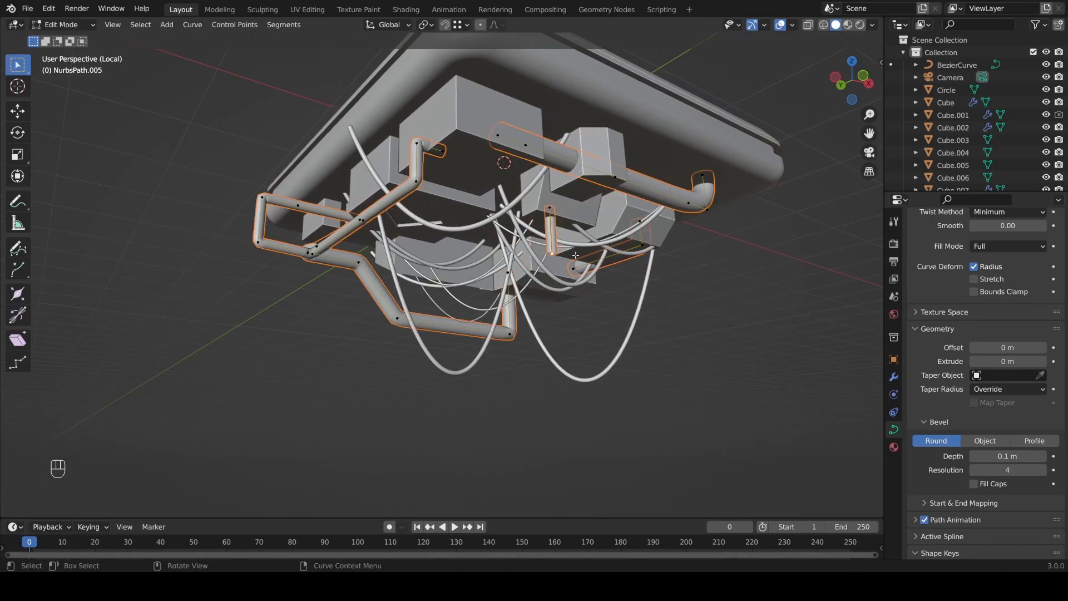
# - Extrude the short pipe's lower end along X, with a last segment of -0.30012 m, and shrink the end's radius
pyautogui.click(562, 257)
pyautogui.click(585, 273)
pyautogui.press('e')
pyautogui.press('x')
pyautogui.click(550, 270)
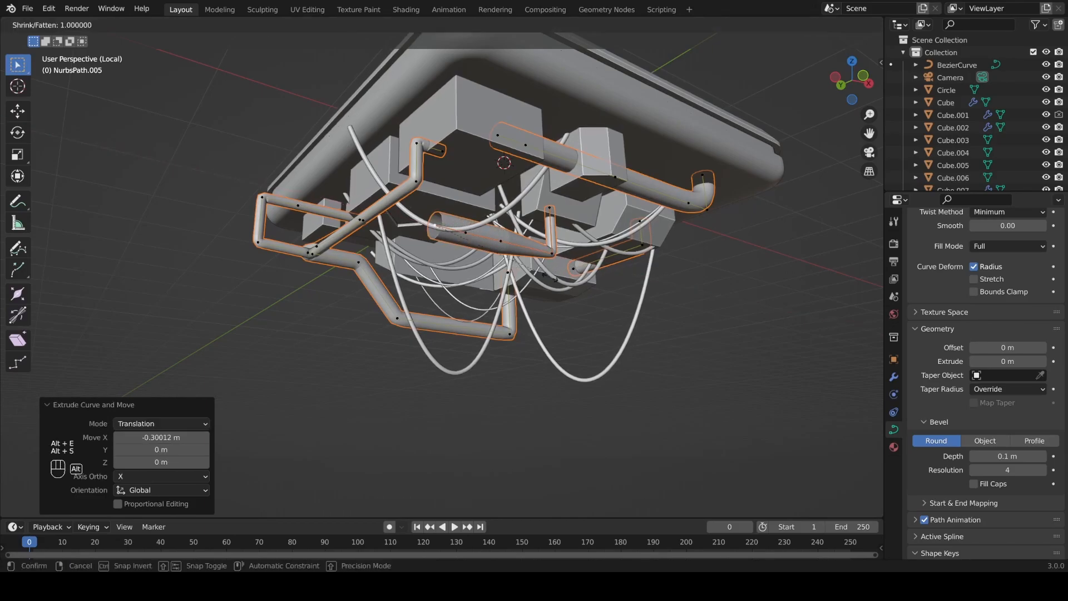
pyautogui.hotkey('alt', 's')
pyautogui.click(529, 257)
# - Move the narrowed pipe end 0.27342 m along Y and extrude it a further 0.68522 m along Y
pyautogui.press('g')
pyautogui.press('y')
pyautogui.click(518, 281)
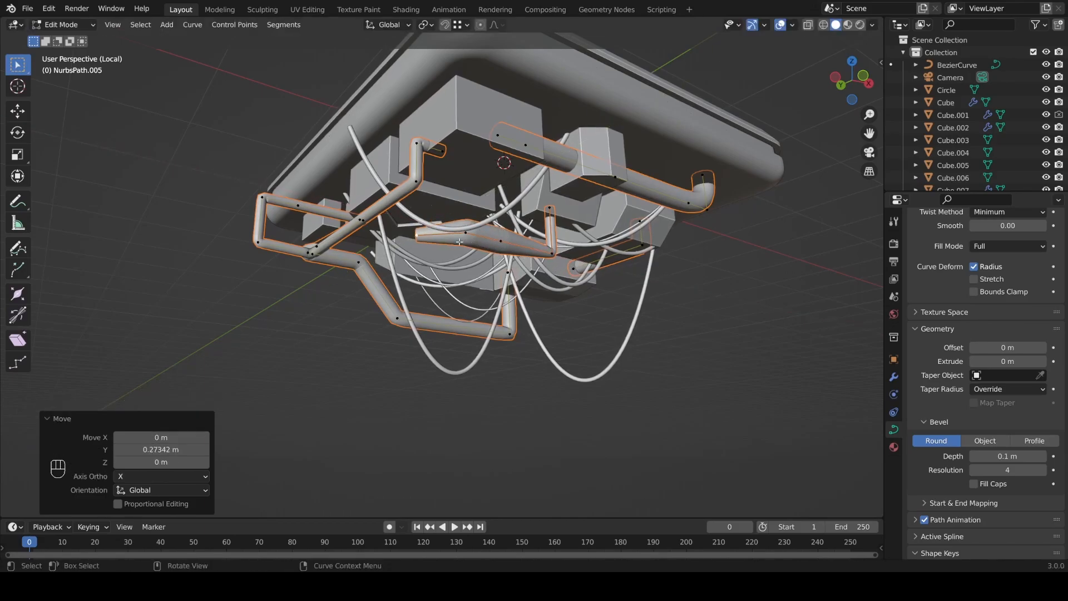
pyautogui.click(451, 304)
# - Extend the narrow pipe back along X and raise its new end 0.3325 m along Z
pyautogui.press('g')
pyautogui.press('x')
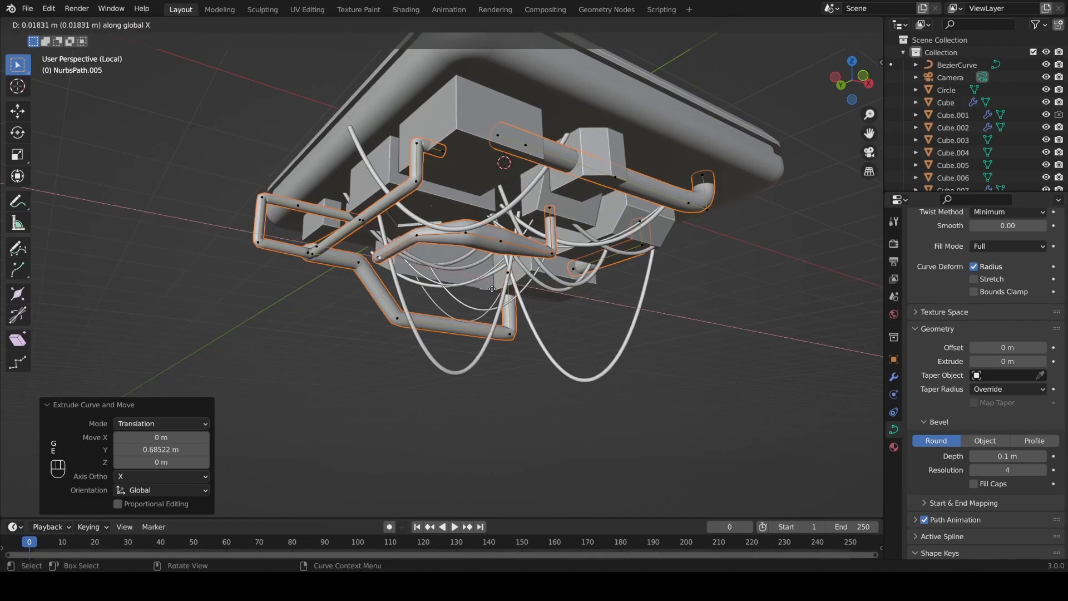
pyautogui.press('z')
pyautogui.click(562, 262)
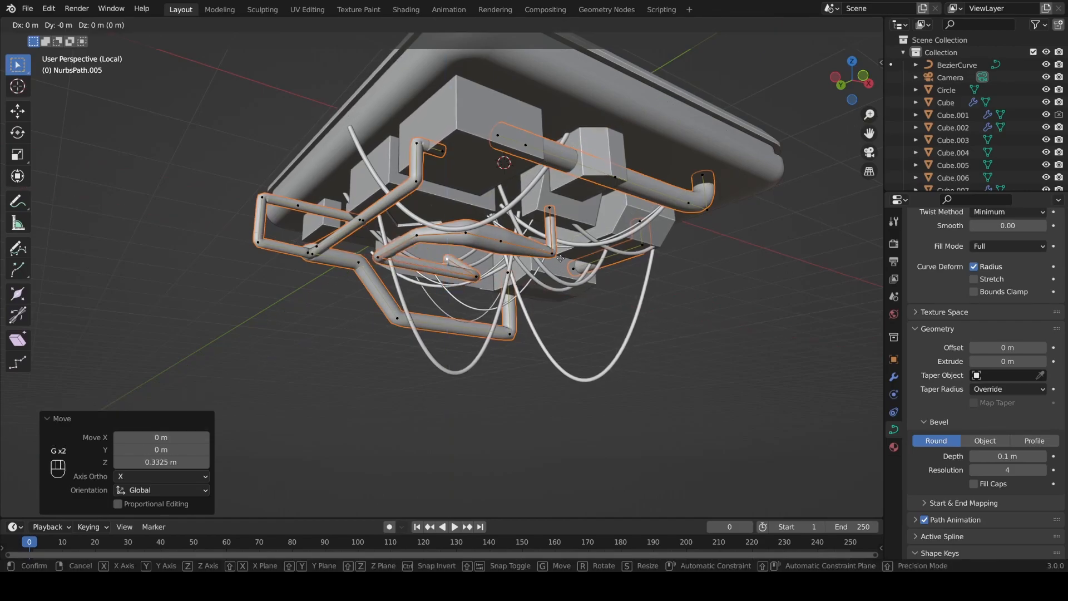
# - Adjust the narrow pipe's end along X, leave Edit Mode and deselect everything
pyautogui.press('g')
pyautogui.press('x')
pyautogui.click(547, 279)
pyautogui.moveTo(547, 278)
pyautogui.mouseDown(button='middle')
pyautogui.moveTo(534, 303)
pyautogui.moveTo(548, 262)
pyautogui.moveTo(534, 295)
pyautogui.mouseUp(button='middle')
pyautogui.press('Tab')
pyautogui.scroll(-4, 534, 279)
pyautogui.hotkey('alt', 'a')
# - Re-enter Edit Mode on the pipes and raise the lowest pipe section at the platform's side along Z
pyautogui.moveTo(562, 256); pyautogui.dragTo(521, 267, button='middle')
pyautogui.click(536, 332)
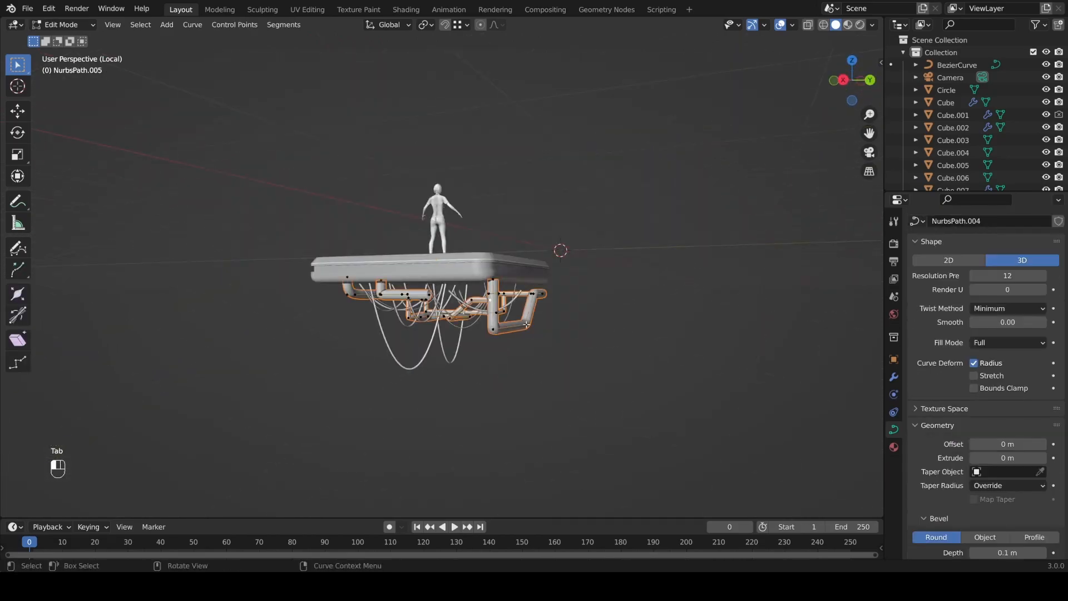
pyautogui.press('g')
pyautogui.press('z')
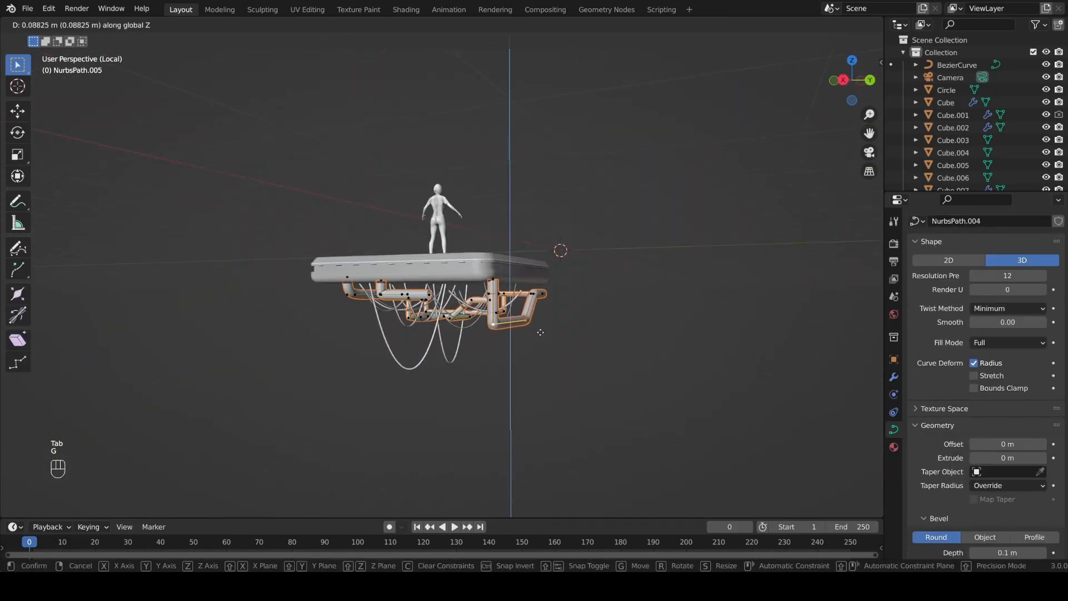
pyautogui.click(541, 315)
# - Extrude the selected pipe point along negative X under the platform and leave Edit Mode
pyautogui.moveTo(542, 315); pyautogui.dragTo(490, 300, button='middle')
pyautogui.press('e')
pyautogui.press('x')
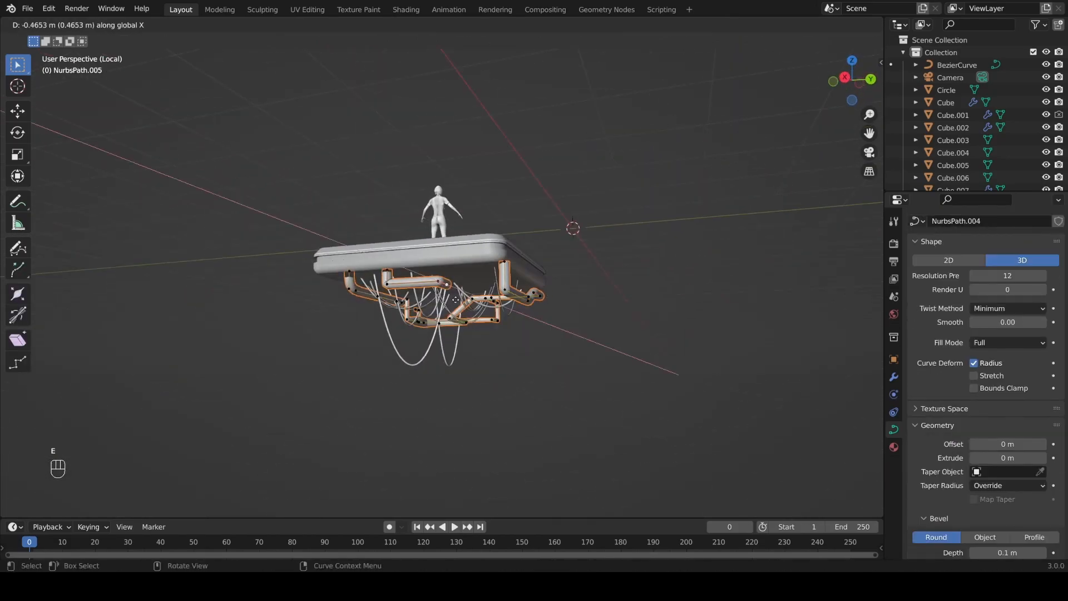
pyautogui.click(480, 323)
pyautogui.press('Tab')
pyautogui.moveTo(479, 308); pyautogui.dragTo(568, 299, button='middle')
# - Add a new path curve and move it toward the platform's side, including -1.2626 m along Y
pyautogui.click(522, 320)
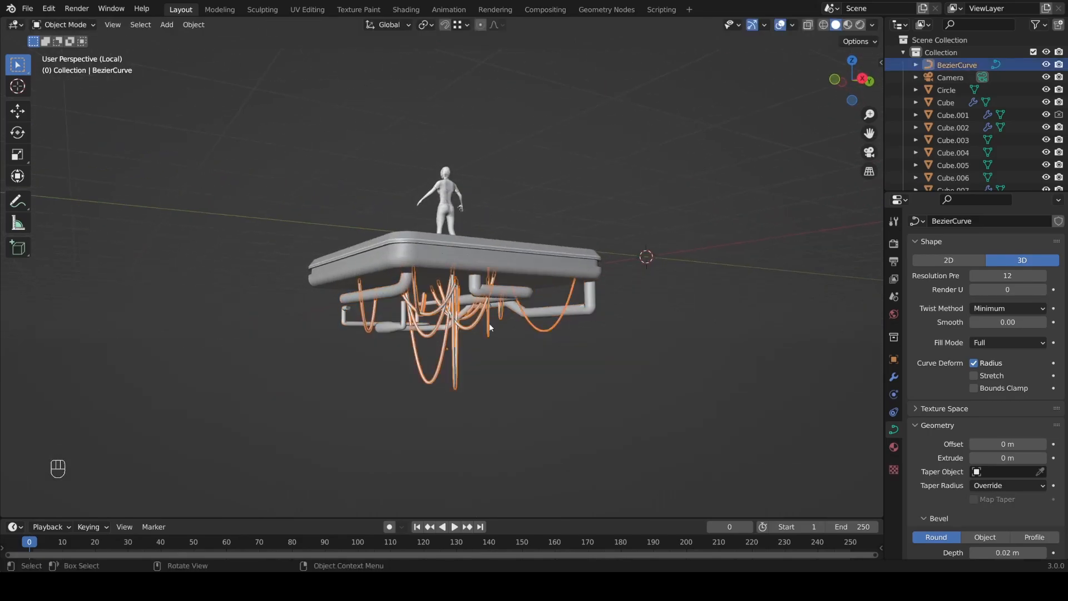
pyautogui.hotkey('shift', 'a')
pyautogui.moveTo(436, 266)
pyautogui.click(496, 322)
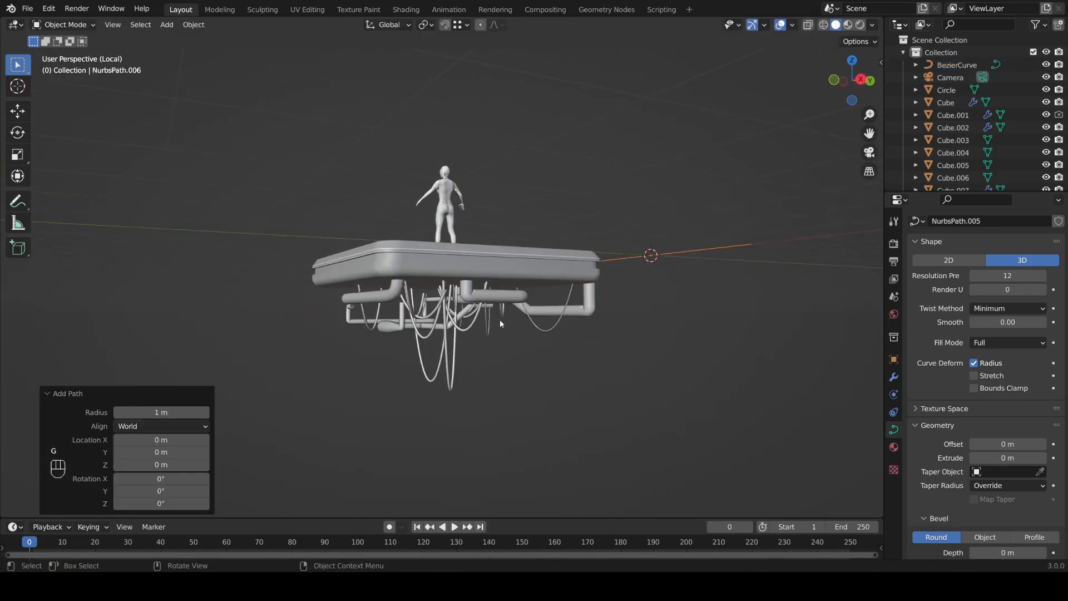
pyautogui.press('g')
pyautogui.press('g')
pyautogui.click(501, 346)
pyautogui.press('g')
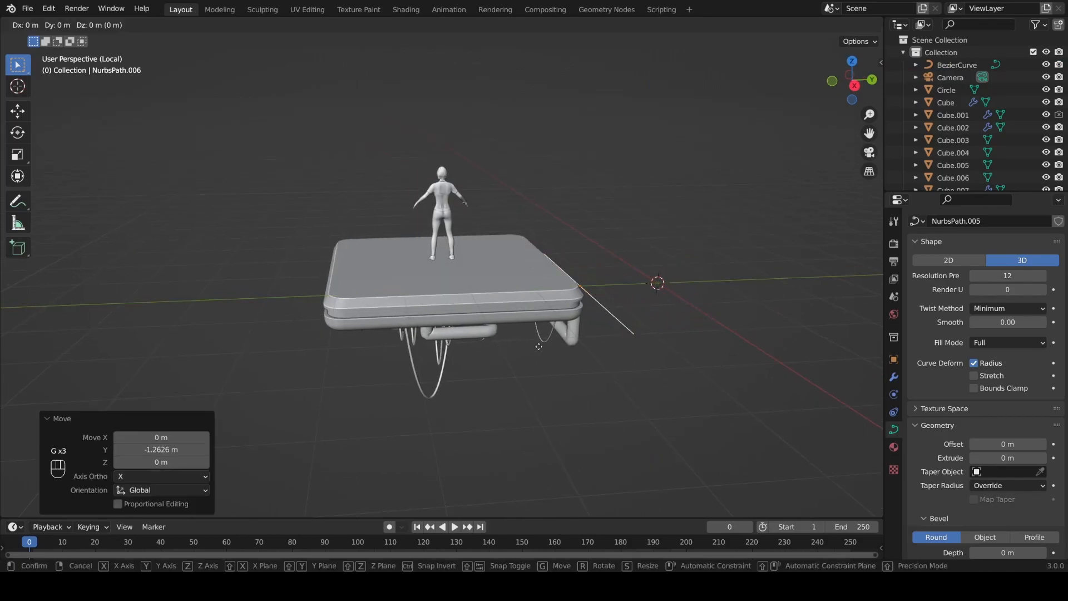
pyautogui.middleClick(505, 346)
pyautogui.click(513, 346)
# - Move the new path -0.48508 m along X along the platform's edge and set its bevel depth to 0.02 m
pyautogui.press('Tab')
pyautogui.moveTo(581, 323); pyautogui.dragTo(512, 356, button='middle')
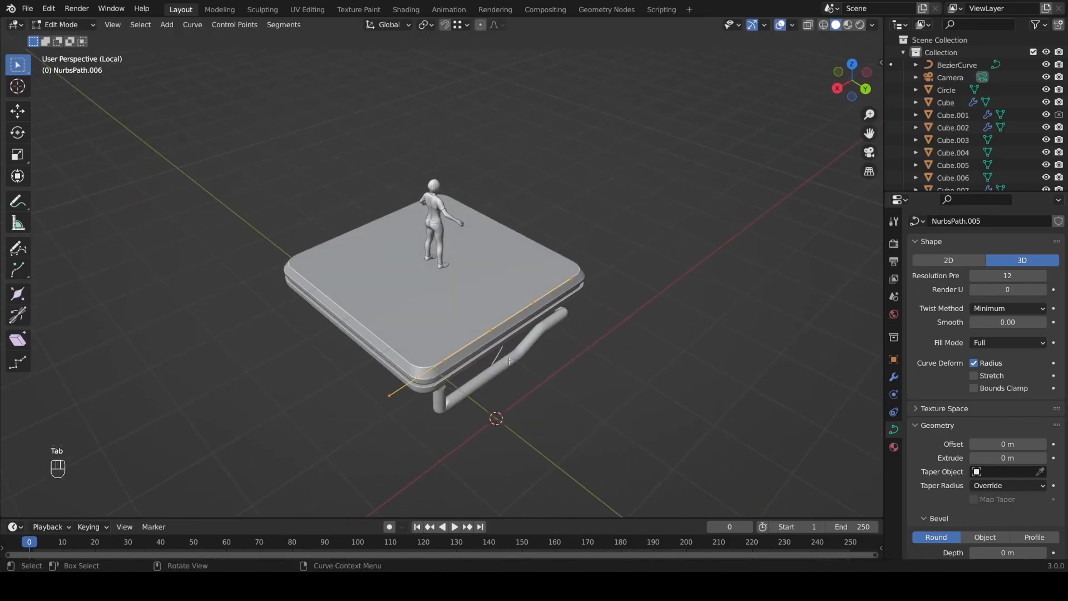
pyautogui.press('Tab')
pyautogui.press('g')
pyautogui.click(529, 345)
pyautogui.scroll(-3, 983, 502)
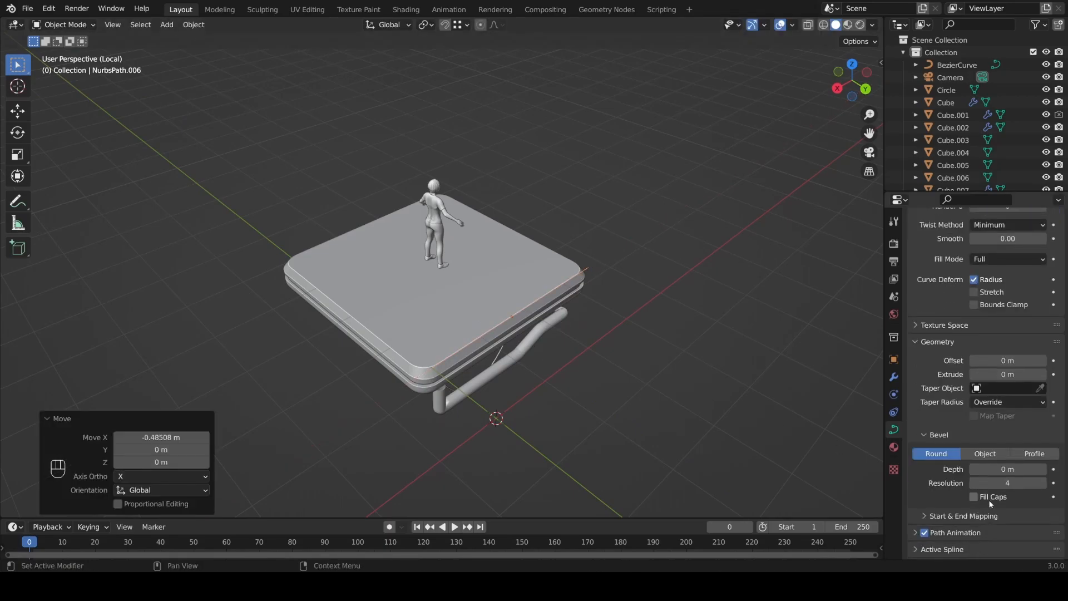
# - Extrude the path's two end points along Y, keeping the corners tight, to run along the platform's adjacent sides
pyautogui.press('Tab')
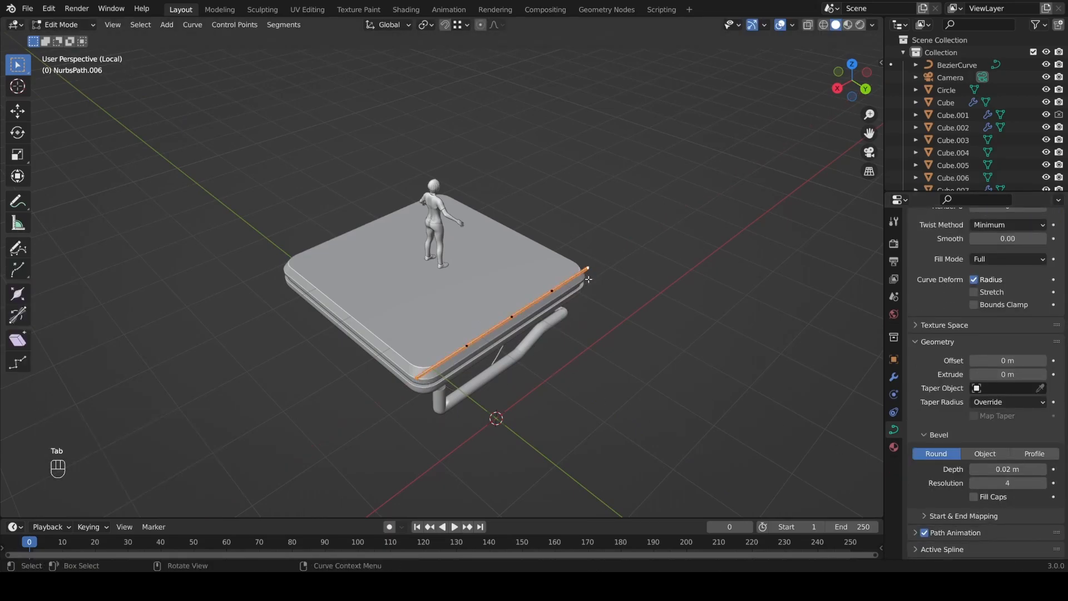
pyautogui.click(529, 259)
pyautogui.press('g')
pyautogui.press('y')
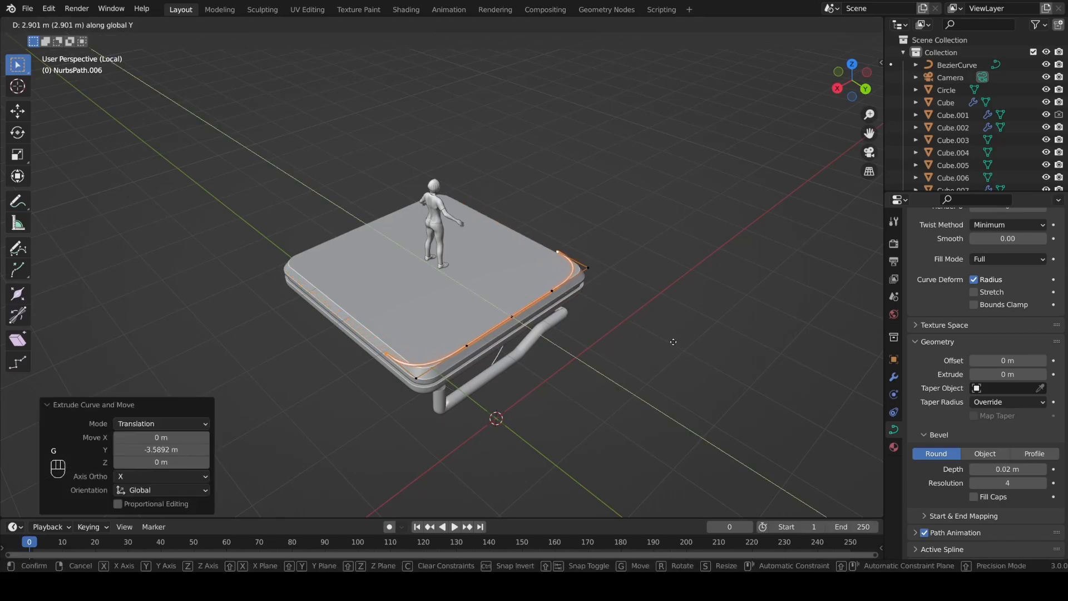
pyautogui.click(700, 351)
pyautogui.press('e')
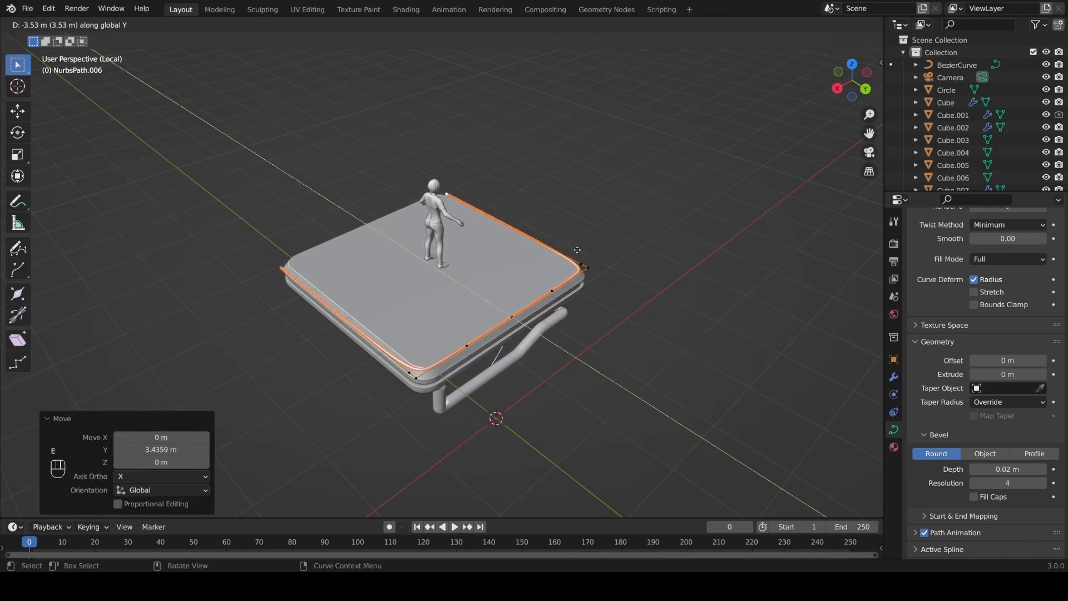
pyautogui.click(572, 243)
# - Connect the path's two open ends into a closed loop and subdivide the connecting segment
pyautogui.moveTo(572, 243); pyautogui.dragTo(582, 254, button='middle')
pyautogui.press('f')
pyautogui.keyDown('shift'); pyautogui.moveTo(297, 276); pyautogui.dragTo(360, 311, button='middle'); pyautogui.keyUp('shift')
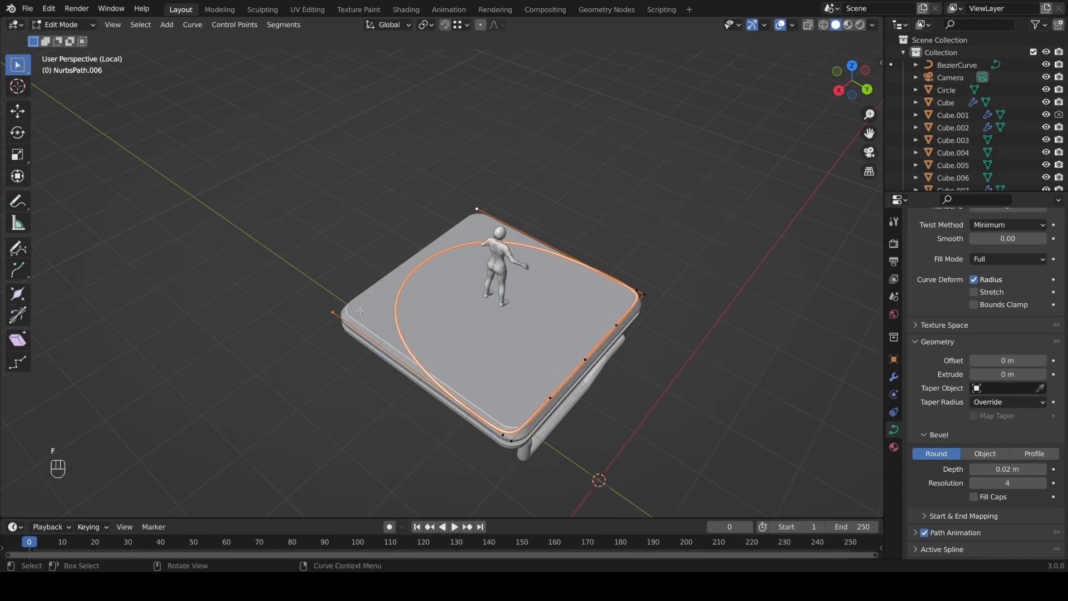
pyautogui.rightClick(469, 208)
pyautogui.click(453, 232)
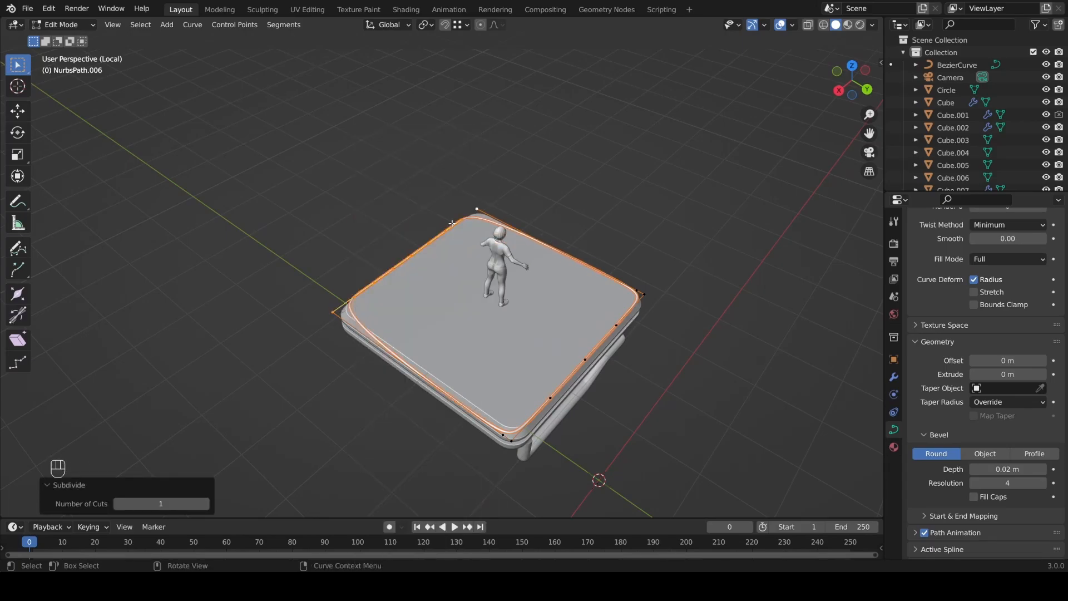
# - Scale the subdivided points along X to tighten the loop's far corners and leave Edit Mode
pyautogui.press('s')
pyautogui.press('y')
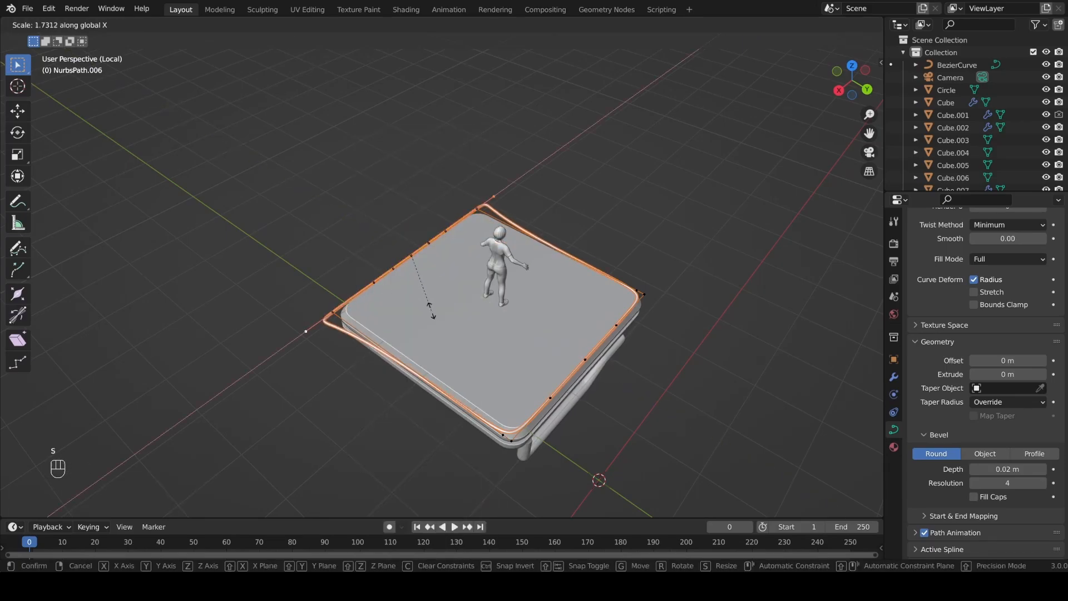
pyautogui.click(424, 301)
pyautogui.press('Tab')
# - Move the closed loop along Z and Y to align it with the platform's rim, and deselect it
pyautogui.moveTo(430, 305); pyautogui.dragTo(688, 351, button='middle')
pyautogui.press('g')
pyautogui.press('z')
pyautogui.click(575, 273)
pyautogui.press('g')
pyautogui.press('y')
pyautogui.click(612, 303)
pyautogui.hotkey('alt', 'a')
# - Select all of the loop's points and scale them up by about 1.01 with Z locked
pyautogui.scroll(2, 610, 315)
pyautogui.press('Tab')
pyautogui.press('a')
pyautogui.press('s')
pyautogui.hotkey('shift', 'z')
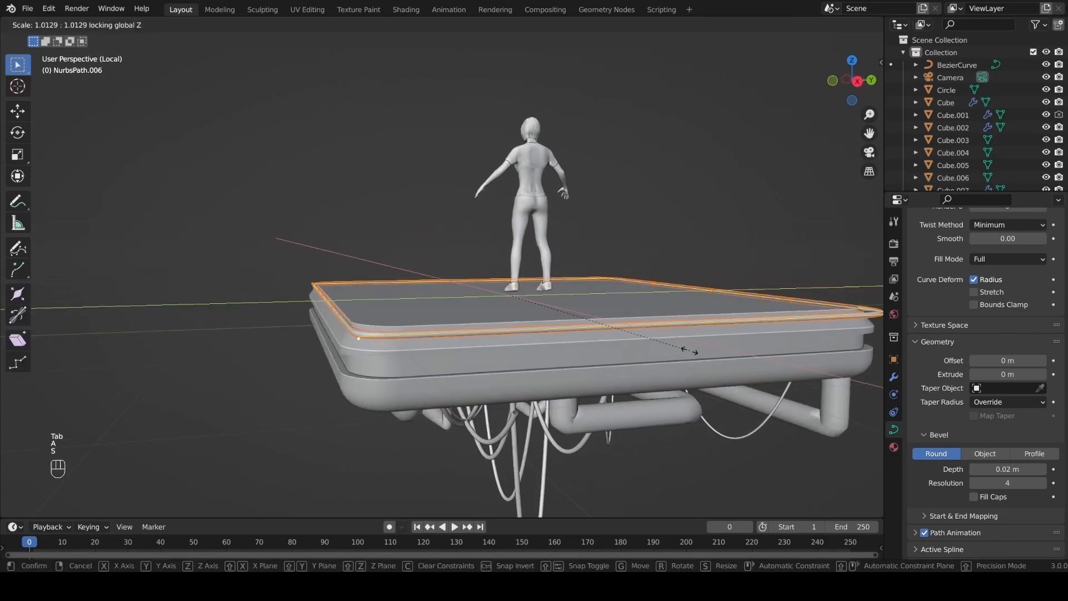
pyautogui.click(690, 350)
# - Duplicate the loop downward along Z and scale the copy along Y and X to fit the rim groove
pyautogui.hotkey('shift', 'd')
pyautogui.press('z')
pyautogui.click(648, 350)
pyautogui.press('s')
pyautogui.press('y')
pyautogui.click(639, 350)
pyautogui.press('s')
pyautogui.press('x')
pyautogui.click(634, 347)
# - Adjust the lower loop's height along Z and scale it uniformly to 0.969
pyautogui.press('g')
pyautogui.press('z')
pyautogui.click(638, 361)
pyautogui.press('s')
pyautogui.click(637, 358)
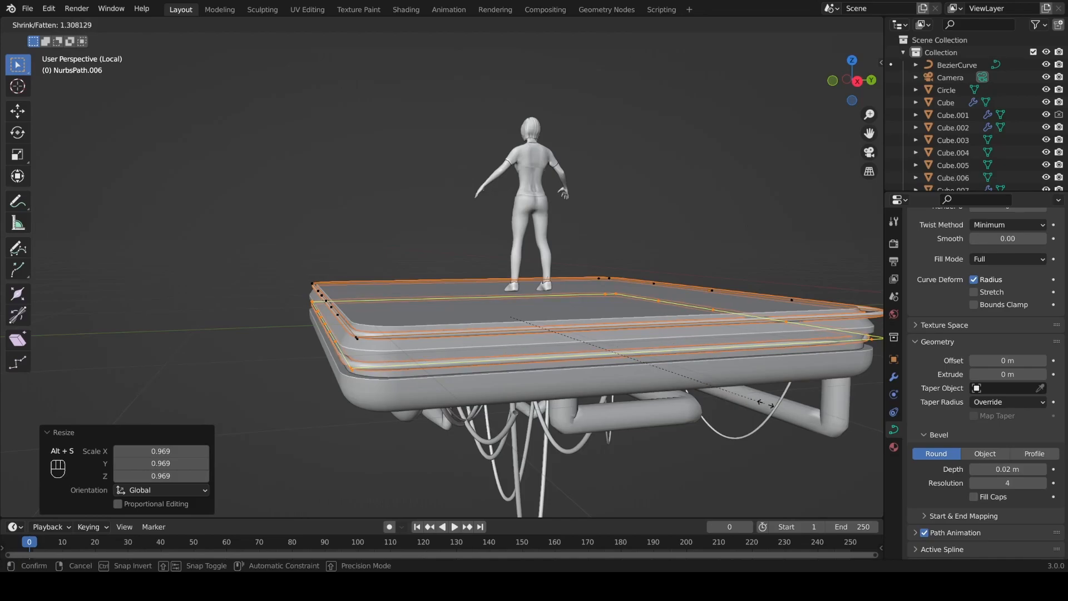
# - Thicken the lower loop's radius, leave Edit Mode and deselect everything
pyautogui.click(2, 421)
pyautogui.keyDown('alt'); pyautogui.moveTo(311, 390); pyautogui.dragTo(334, 384); pyautogui.keyUp('alt')
pyautogui.press('Tab')
pyautogui.keyDown('alt'); pyautogui.moveTo(379, 372); pyautogui.dragTo(475, 345); pyautogui.keyUp('alt')
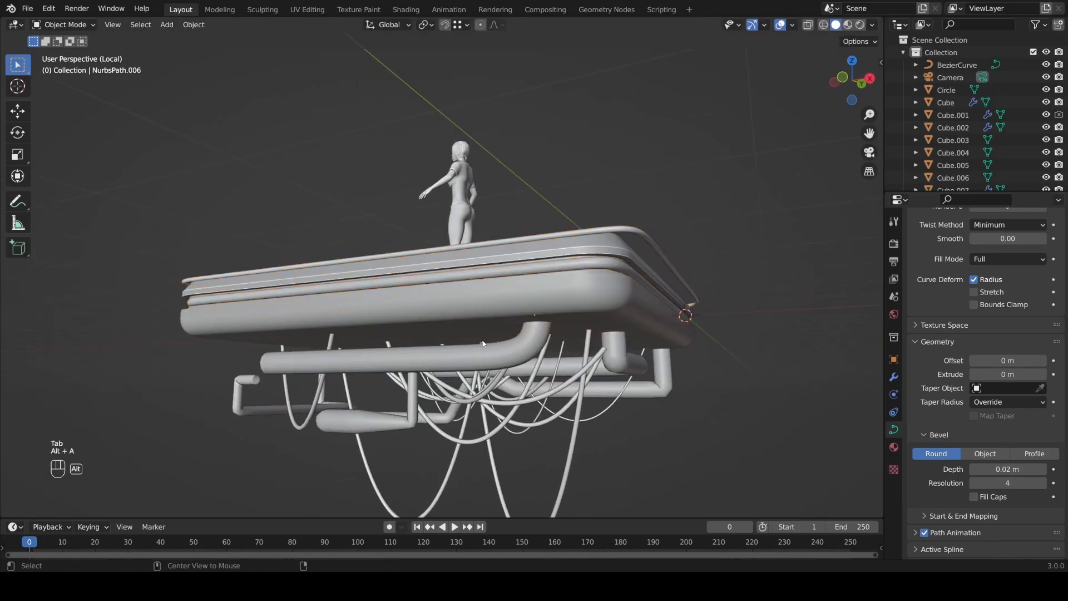
# - Select the linked upper rim loop in Edit Mode, scale it along X and shift it along X to fit the rim
pyautogui.press('Tab')
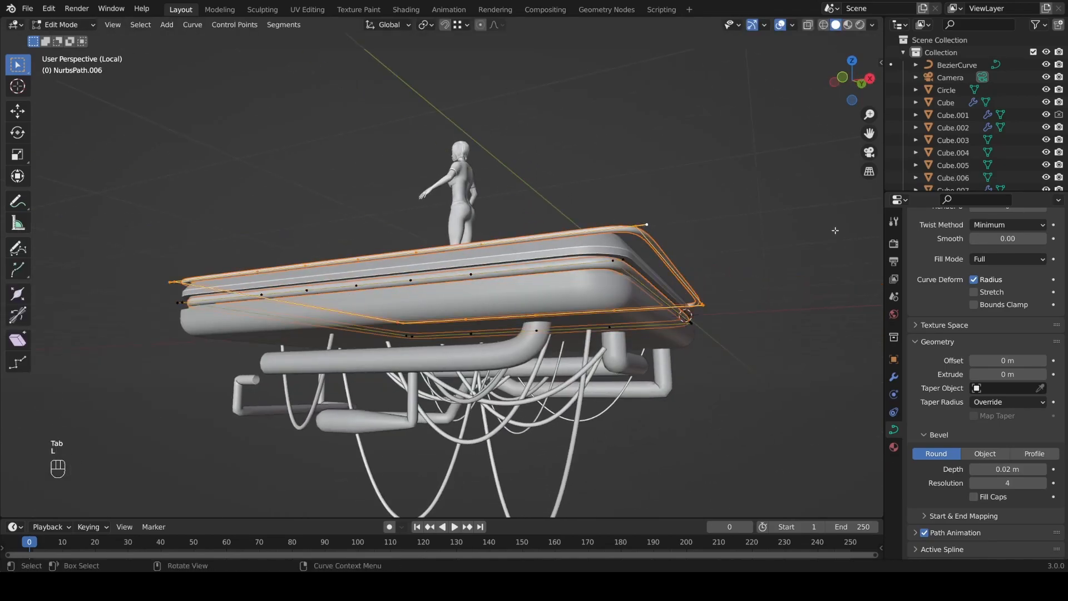
pyautogui.press('s')
pyautogui.press('x')
pyautogui.click(810, 232)
pyautogui.moveTo(807, 232); pyautogui.dragTo(508, 258, button='middle')
pyautogui.press('g')
pyautogui.press('x')
pyautogui.click(706, 282)
# - Scale a linked rim loop slightly and nudge it along X, leave Edit Mode and deselect everything
pyautogui.press('Tab')
pyautogui.press('l')
pyautogui.press('s')
pyautogui.click(661, 301)
pyautogui.press('g')
pyautogui.press('x')
pyautogui.click(658, 301)
pyautogui.press('Tab')
pyautogui.hotkey('alt', 'a')
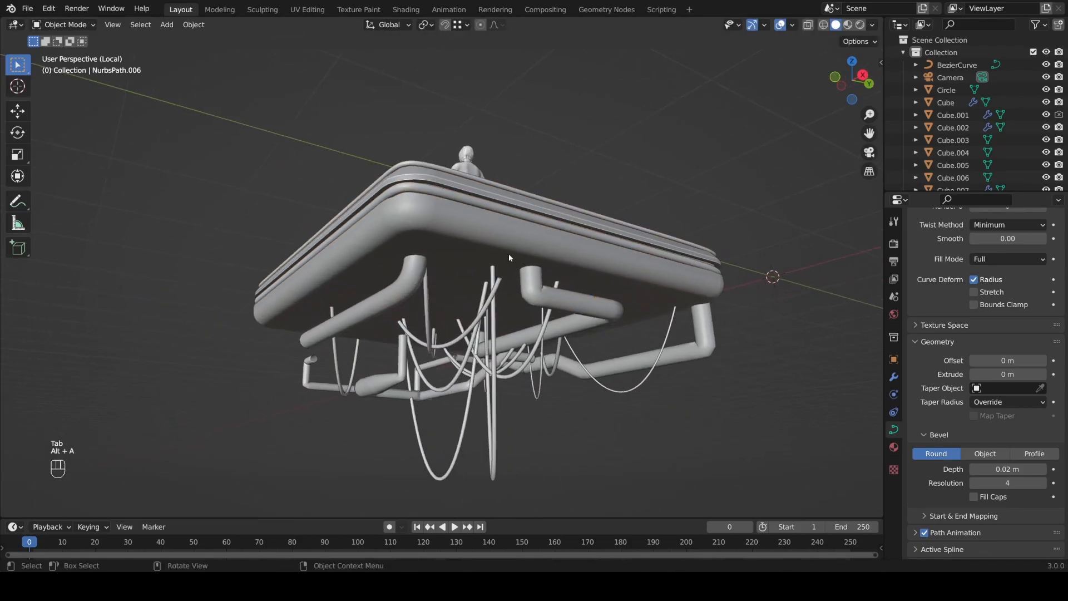
# - Raise the loose end of a central hanging cable along Z into the platform's underside
pyautogui.click(503, 304)
pyautogui.press('Tab')
pyautogui.press('g')
pyautogui.press('z')
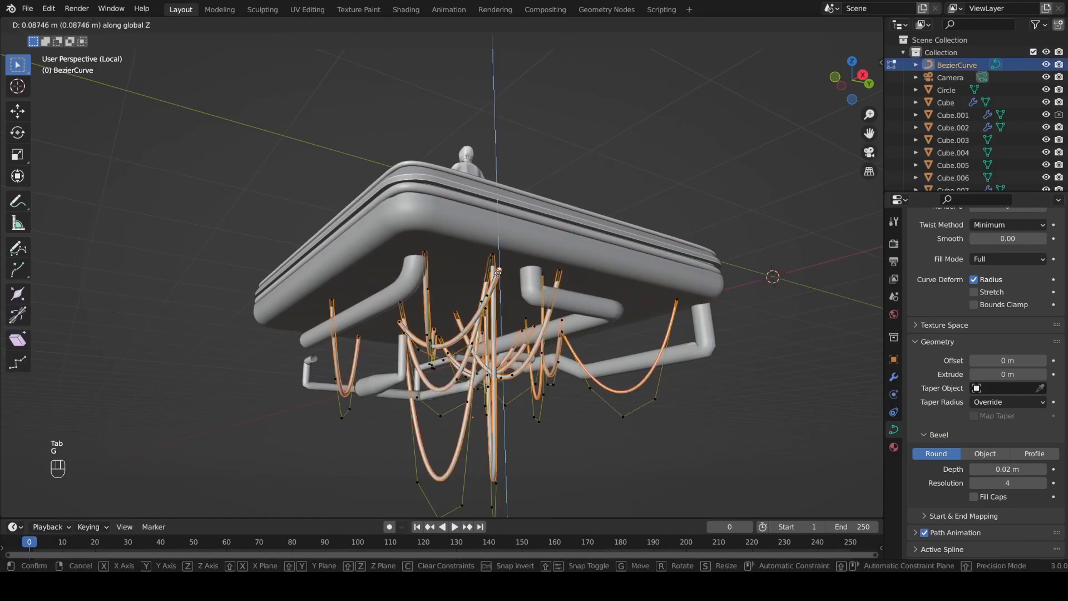
pyautogui.click(499, 254)
pyautogui.press('Tab')
# - Raise another low cable end along Z to meet the underside, leave Edit Mode and deselect everything
pyautogui.moveTo(499, 253); pyautogui.dragTo(463, 264, button='middle')
pyautogui.press('Tab')
pyautogui.click(607, 361)
pyautogui.press('g')
pyautogui.press('z')
pyautogui.click(605, 309)
pyautogui.press('Tab')
pyautogui.hotkey('alt', 'a')
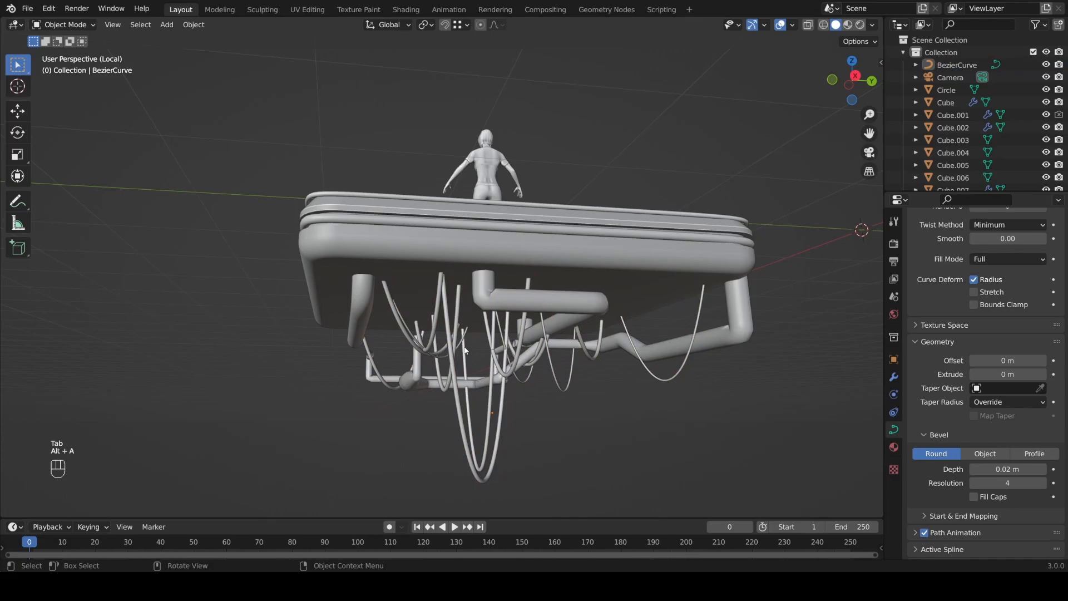
# - Lift one more hanging cable end along Z so it reaches the platform
pyautogui.moveTo(556, 360); pyautogui.dragTo(488, 366, button='middle')
pyautogui.click(445, 327)
pyautogui.press('Tab')
pyautogui.press('z')
pyautogui.click(448, 306)
pyautogui.press('Tab')
# - Move the remaining low cable end up about 0.29 m along Z and leave Edit Mode
pyautogui.press('Tab')
pyautogui.click(406, 316)
pyautogui.press('g')
pyautogui.press('z')
pyautogui.click(404, 289)
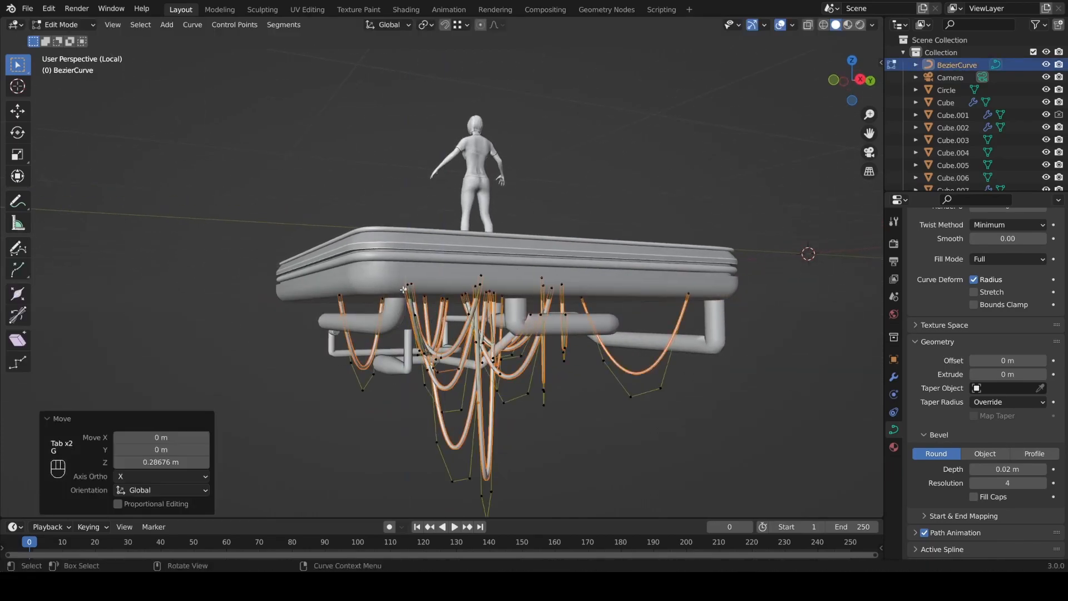
pyautogui.press('Tab')
pyautogui.hotkey('alt', 'a')
pyautogui.moveTo(562, 357)
pyautogui.mouseDown(button='middle')
pyautogui.moveTo(498, 361)
pyautogui.moveTo(563, 358)
pyautogui.mouseUp(button='middle')
pyautogui.click(502, 363)
pyautogui.press('Tab')
pyautogui.press('Tab')
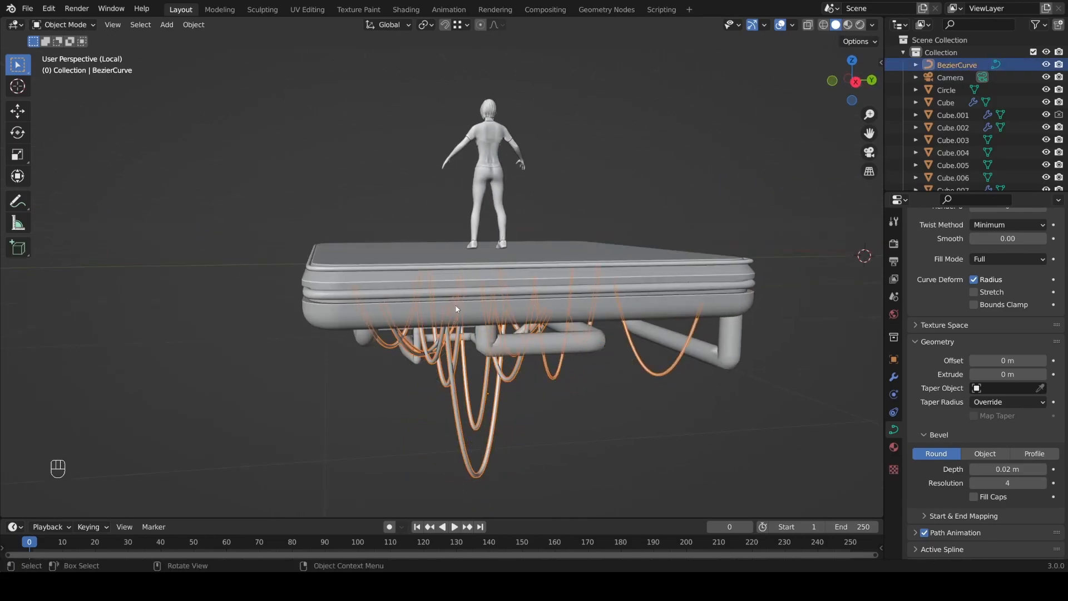
# - Add a new path curve and move it along Y and X to the side of the platform
pyautogui.click(549, 253)
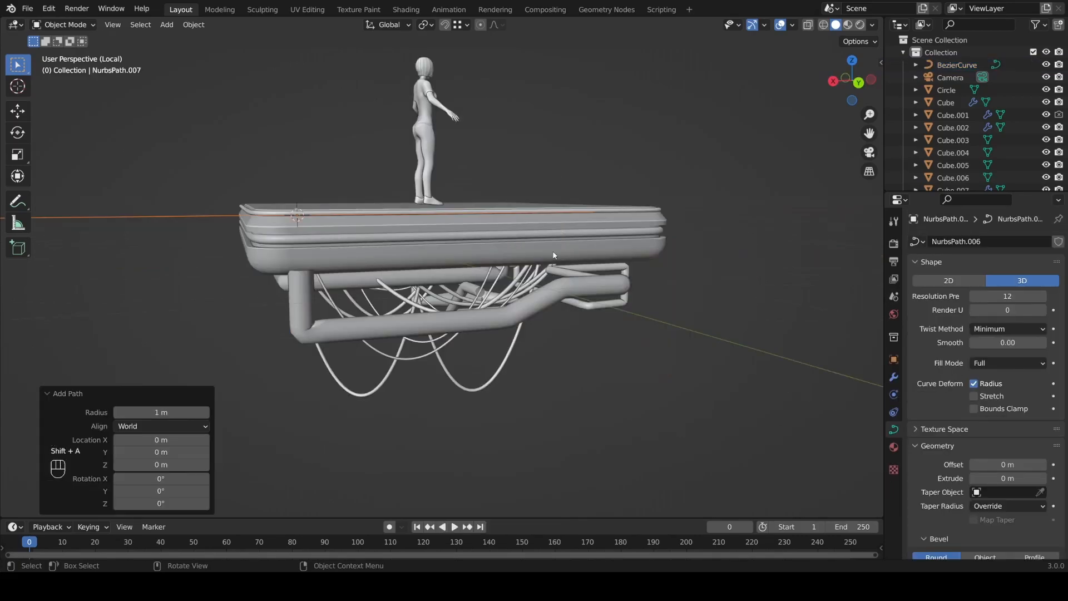
pyautogui.moveTo(553, 255); pyautogui.dragTo(548, 284, button='middle')
pyautogui.scroll(-2, 548, 278)
pyautogui.press('g')
pyautogui.press('y')
pyautogui.click(533, 233)
pyautogui.press('g')
pyautogui.press('x')
pyautogui.click(630, 228)
pyautogui.press('g')
pyautogui.press('x')
pyautogui.click(612, 236)
# - Lower the path's middle control points in front view to form a sagging cable shape
pyautogui.press('Tab')
pyautogui.press('KP_1')
pyautogui.press('KP_3')
pyautogui.press('KP_1')
pyautogui.keyDown('shift'); pyautogui.moveTo(542, 283); pyautogui.dragTo(516, 322, button='middle'); pyautogui.keyUp('shift')
pyautogui.click(451, 265)
pyautogui.press('g')
pyautogui.press('z')
pyautogui.click(458, 295)
pyautogui.click(393, 264)
pyautogui.press('g')
pyautogui.click(396, 298)
pyautogui.click(502, 264)
pyautogui.press('g')
pyautogui.click(506, 293)
# - Scale all the path's points along X, and move the path along X and about 0.21 m down along Z
pyautogui.moveTo(595, 280); pyautogui.dragTo(611, 313, button='middle')
pyautogui.press('a')
pyautogui.press('s')
pyautogui.press('x')
pyautogui.click(557, 317)
pyautogui.press('Tab')
pyautogui.press('g')
pyautogui.press('x')
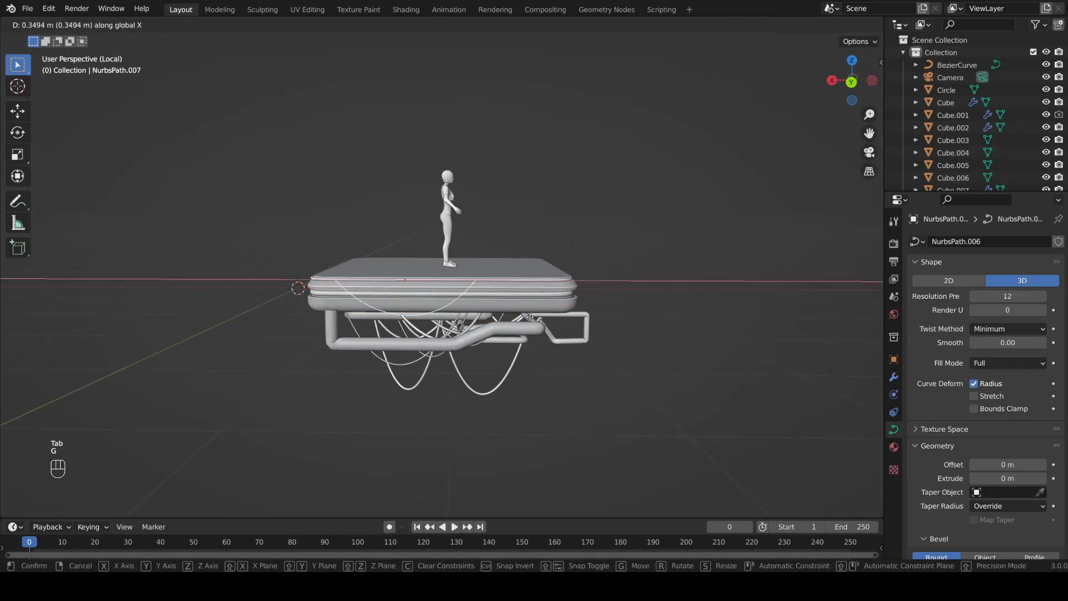
pyautogui.click(510, 319)
pyautogui.press('g')
pyautogui.press('z')
pyautogui.click(512, 321)
# - Move the cable path along Y toward the platform's side, scale it and nudge it about -0.04 m along Y
pyautogui.moveTo(518, 323); pyautogui.dragTo(563, 339, button='middle')
pyautogui.press('g')
pyautogui.press('y')
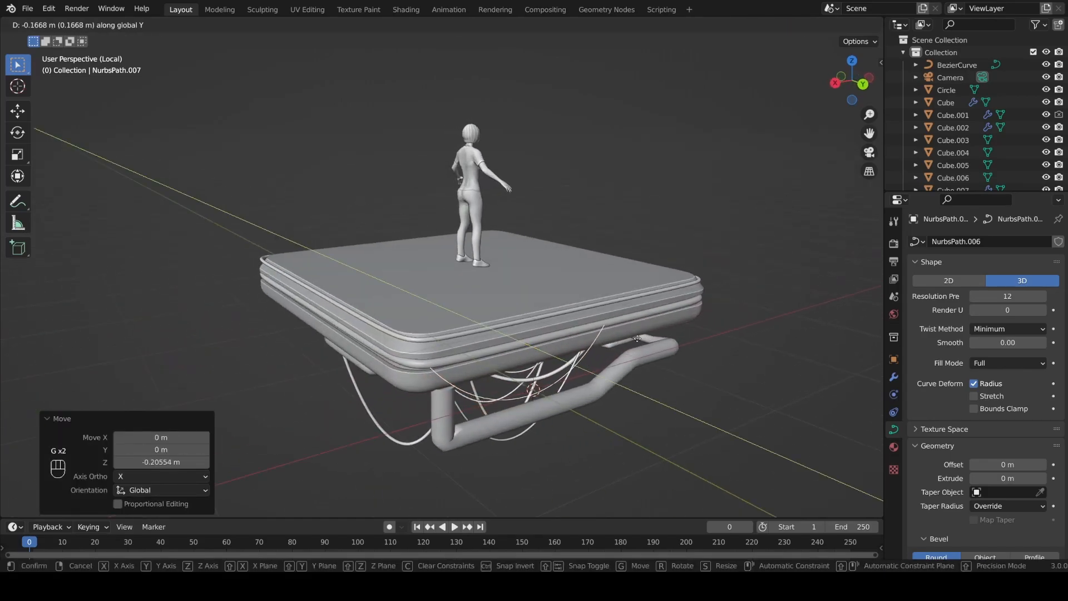
pyautogui.click(590, 337)
pyautogui.click(633, 323)
pyautogui.click(659, 315)
pyautogui.press('s')
pyautogui.click(601, 342)
pyautogui.press('Tab')
pyautogui.click(596, 336)
pyautogui.scroll(1, 605, 332)
pyautogui.moveTo(606, 331); pyautogui.dragTo(618, 328, button='middle')
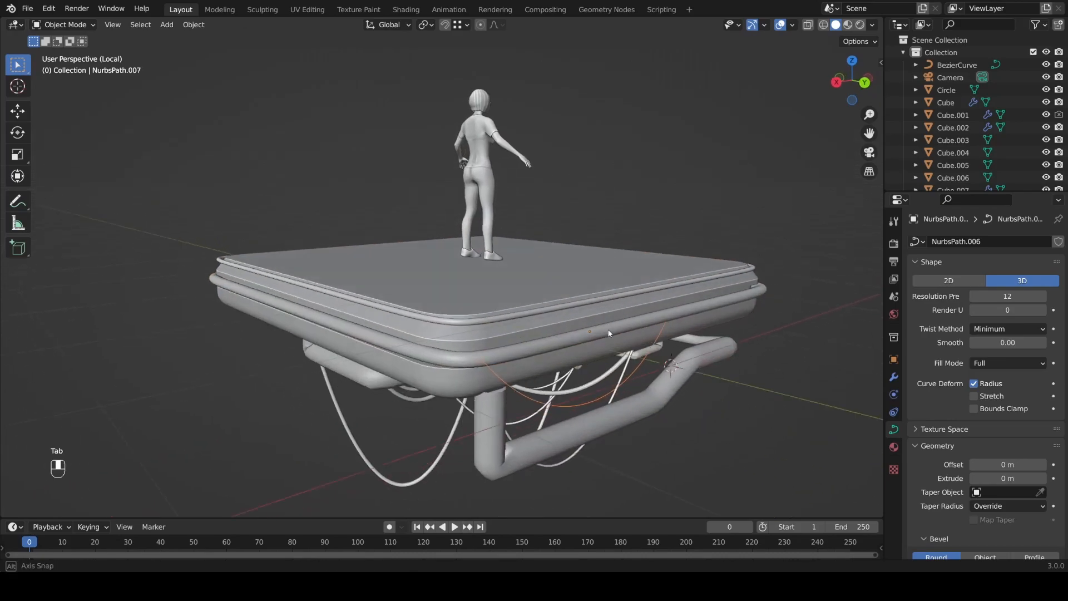
pyautogui.press('g')
pyautogui.click(699, 337)
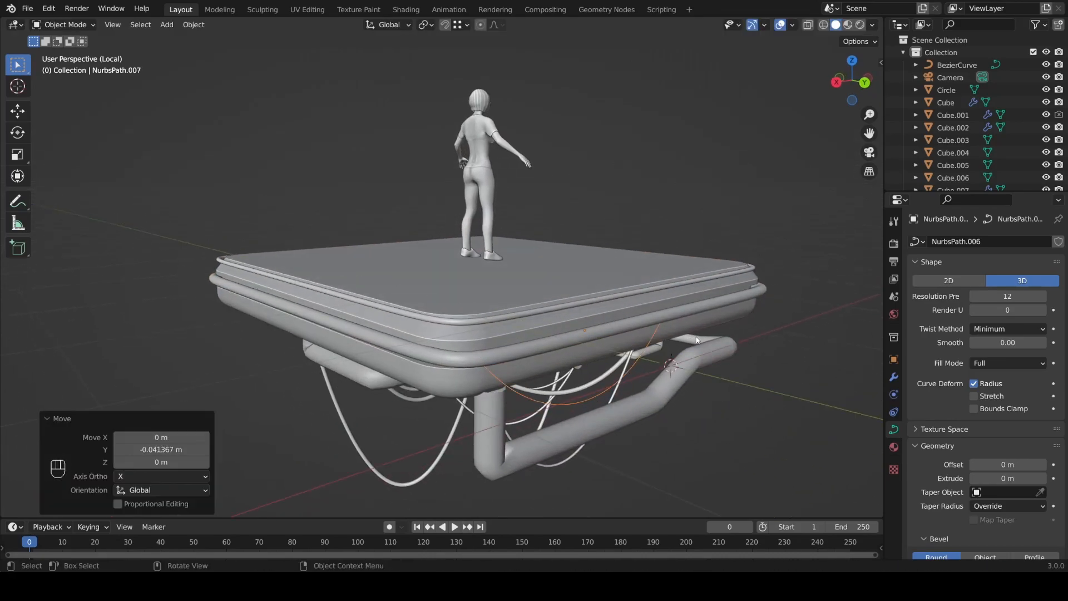
# - Set the cable path's bevel depth to 0.01 m and shift it along Y against the rim
pyautogui.press('Tab')
pyautogui.press('Tab')
pyautogui.scroll(-3, 1042, 507)
pyautogui.click(975, 506)
pyautogui.moveTo(704, 419); pyautogui.dragTo(595, 389, button='middle')
pyautogui.press('g')
pyautogui.press('y')
pyautogui.click(600, 392)
# - Reposition the cable's end and sag control points in Edit Mode, adjusting the last one along Z
pyautogui.press('Tab')
pyautogui.click(359, 356)
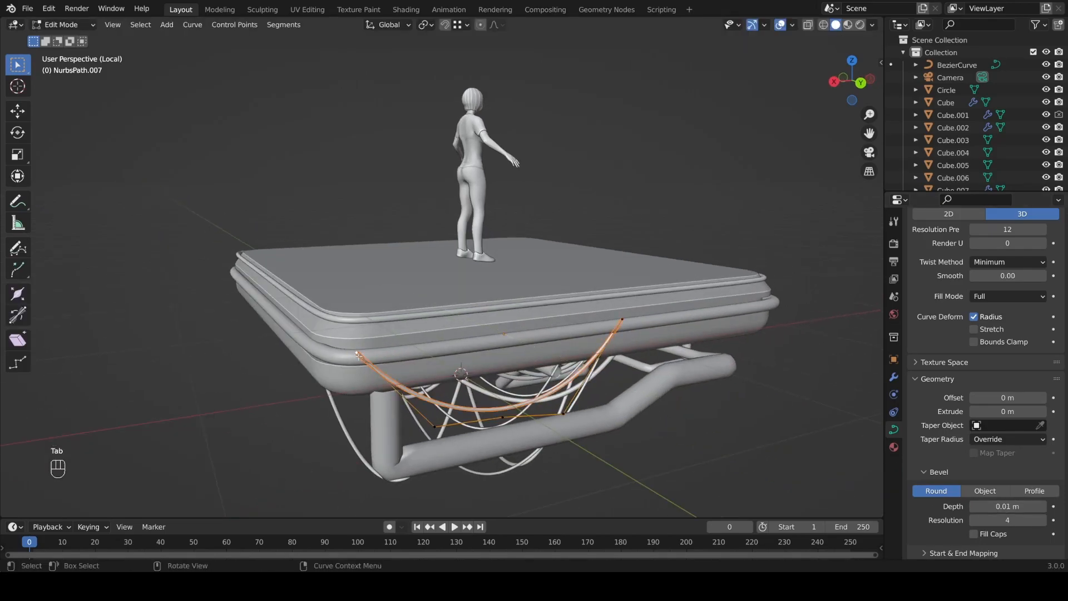
pyautogui.press('g')
pyautogui.click(385, 352)
pyautogui.press('g')
pyautogui.click(458, 371)
pyautogui.press('g')
pyautogui.press('z')
pyautogui.click(462, 379)
# - Duplicate the linked side cable along X and move one of the copy's control points to vary its sag
pyautogui.keyDown('shift'); pyautogui.moveTo(465, 379); pyautogui.dragTo(314, 368, button='middle'); pyautogui.keyUp('shift')
pyautogui.click(481, 309)
pyautogui.press('l')
pyautogui.hotkey('shift', 'd')
pyautogui.press('x')
pyautogui.click(657, 339)
pyautogui.click(579, 384)
pyautogui.hotkey('shift', 'g')
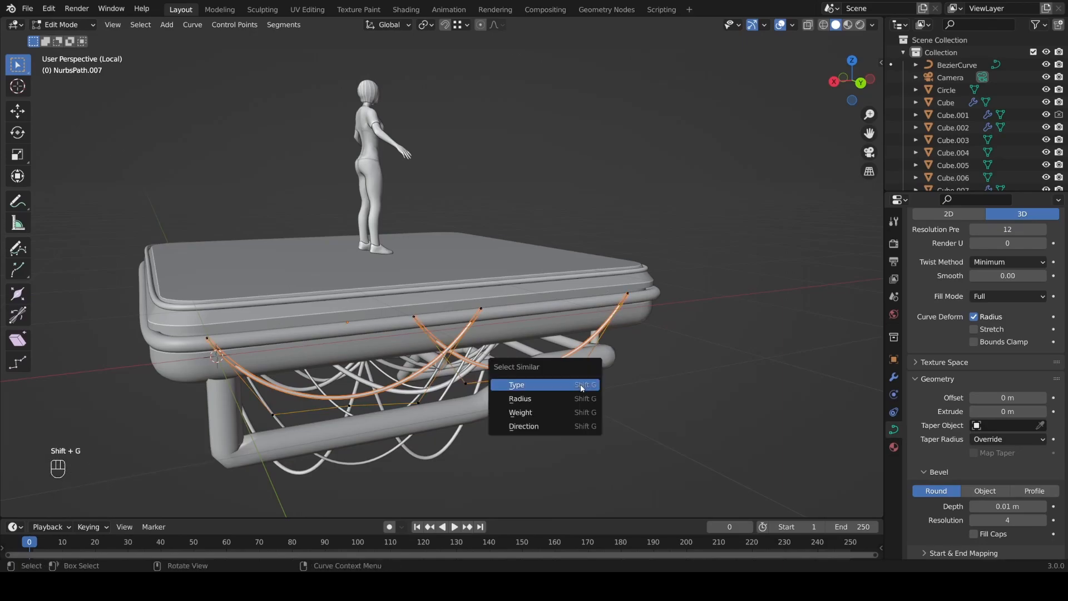
pyautogui.press('g')
pyautogui.click(553, 423)
# - Duplicate the second side cable next to the first and rotate the copy 180° about Z
pyautogui.press('l')
pyautogui.hotkey('shift', 'd')
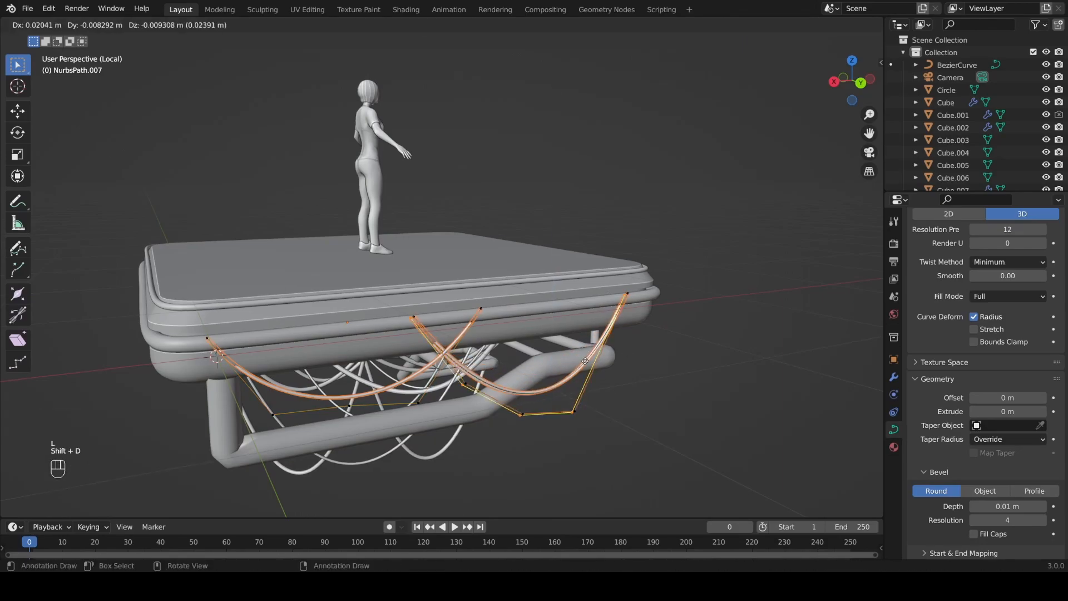
pyautogui.click(467, 382)
pyautogui.press('r')
pyautogui.press('z')
pyautogui.press('1')
pyautogui.press('8')
pyautogui.press('0')
pyautogui.press('Return')
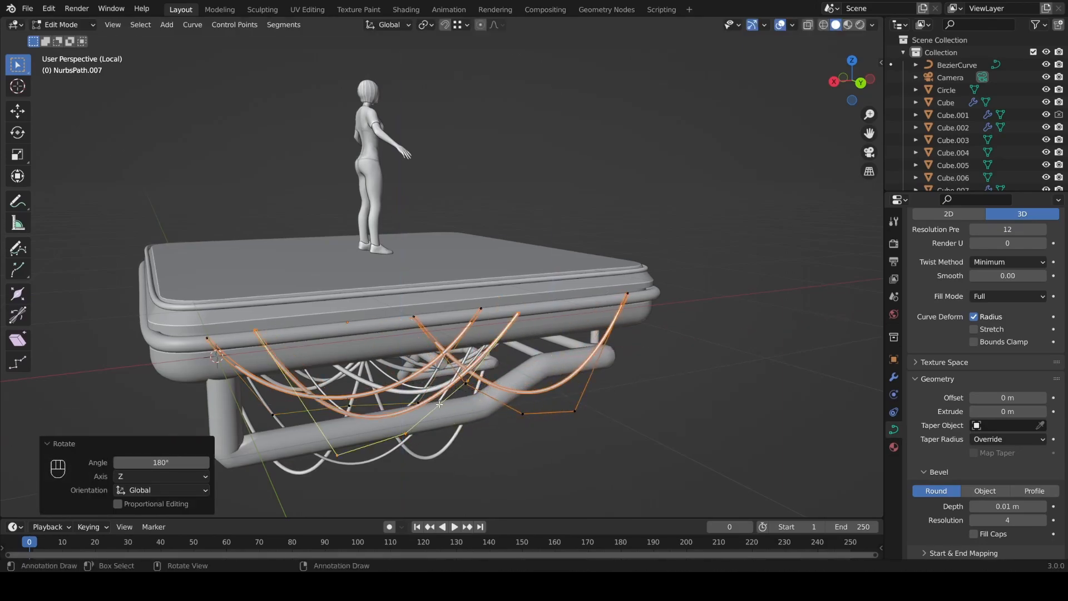
# - Duplicate the selected cable again, offset about -1.16 m in X and -0.31 m in Y
pyautogui.moveTo(440, 404); pyautogui.dragTo(484, 401, button='middle')
pyautogui.hotkey('shift', 'd')
pyautogui.click(591, 362)
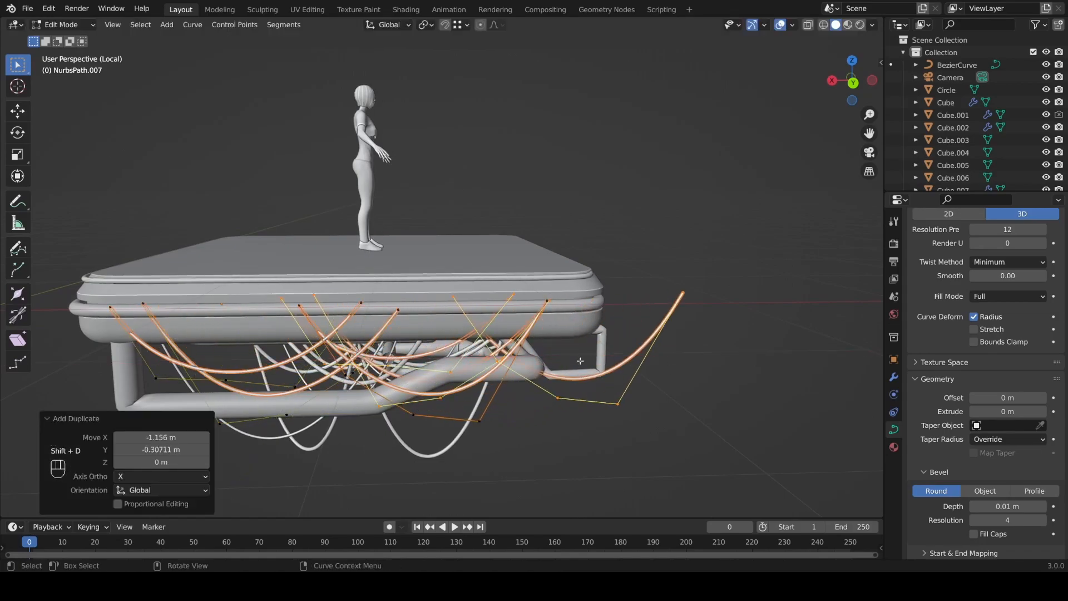
pyautogui.moveTo(591, 362); pyautogui.dragTo(488, 287, button='middle')
# - Snap the 3D cursor to the platform's centre and reselect the side cable path
pyautogui.press('Tab')
pyautogui.click(457, 252)
pyautogui.hotkey('shift', 's')
pyautogui.click(453, 235)
pyautogui.click(558, 390)
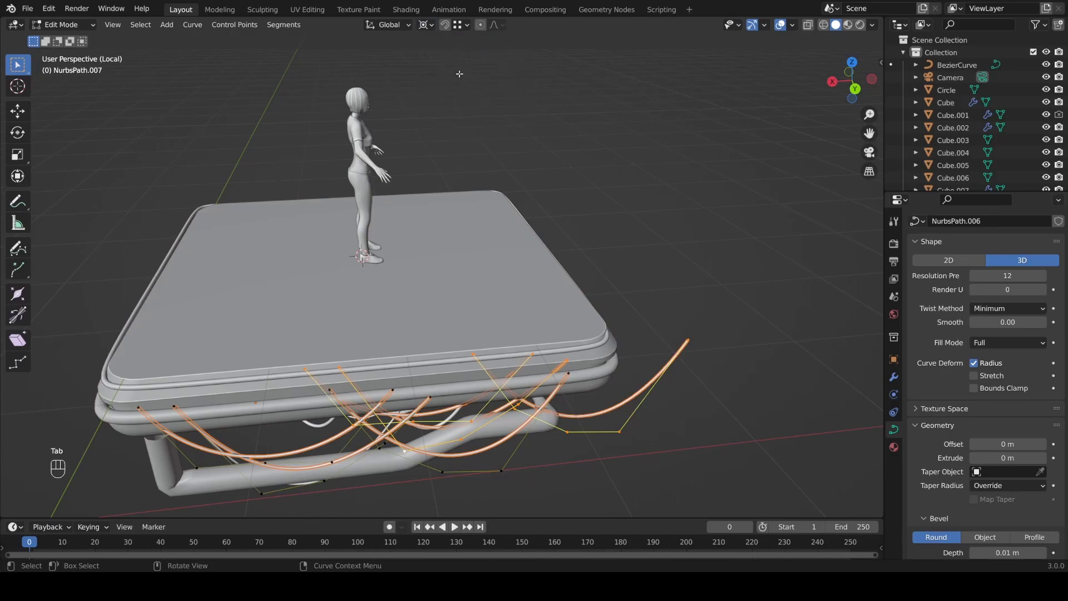
# - Rotate the selected side cables about Z and move them along X and Y toward the adjacent side of the platform
pyautogui.write('rz0')
pyautogui.click(338, 127)
pyautogui.moveTo(485, 314); pyautogui.dragTo(360, 316, button='middle')
pyautogui.press('g')
pyautogui.press('x')
pyautogui.click(593, 317)
pyautogui.press('g')
pyautogui.press('y')
pyautogui.click(459, 330)
# - Fine-tune the rotated cables' angle about Z and shift them along X to line up with the platform's side
pyautogui.moveTo(459, 329); pyautogui.dragTo(570, 343, button='middle')
pyautogui.press('r')
pyautogui.press('z')
pyautogui.click(530, 374)
pyautogui.press('Tab')
pyautogui.press('Tab')
pyautogui.press('g')
pyautogui.press('x')
pyautogui.click(622, 307)
pyautogui.press('Tab')
pyautogui.press('Tab')
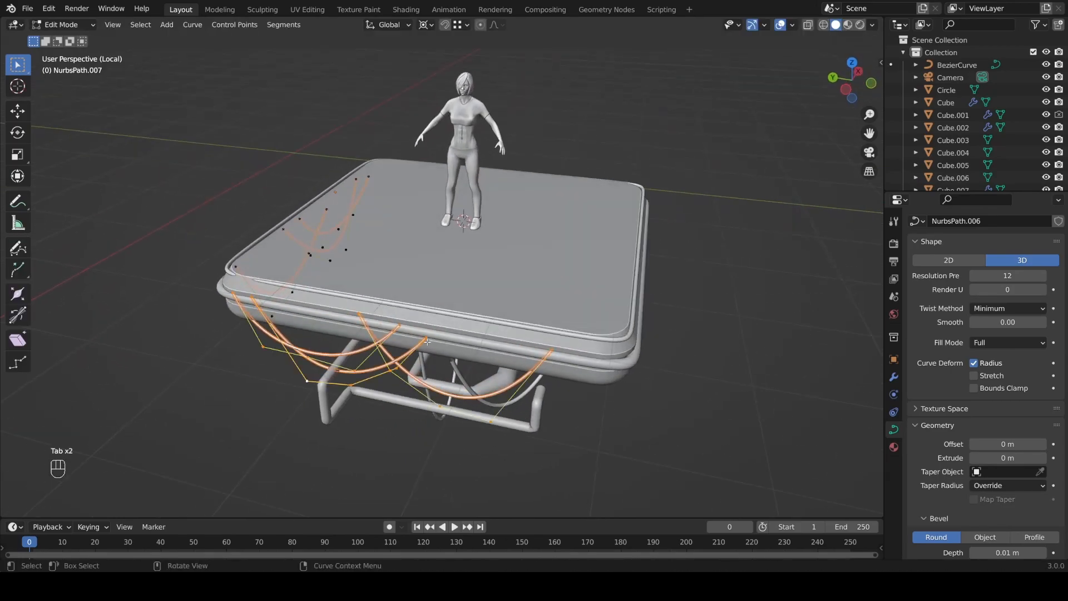
# - Adjust the end point of one front cable along X and Z to seat it against the rim
pyautogui.click(426, 340)
pyautogui.press('g')
pyautogui.press('x')
pyautogui.click(431, 337)
pyautogui.press('g')
pyautogui.press('z')
pyautogui.click(431, 341)
# - Adjust the neighbouring front cable's end point along Z and X so it meets the platform edge
pyautogui.click(406, 328)
pyautogui.press('g')
pyautogui.press('z')
pyautogui.click(408, 333)
pyautogui.press('g')
pyautogui.press('x')
pyautogui.click(414, 334)
# - Duplicate the linked front cable along X, then duplicate all cables and rotate the copies 180° about Z
pyautogui.press('l')
pyautogui.hotkey('shift', 'd')
pyautogui.press('x')
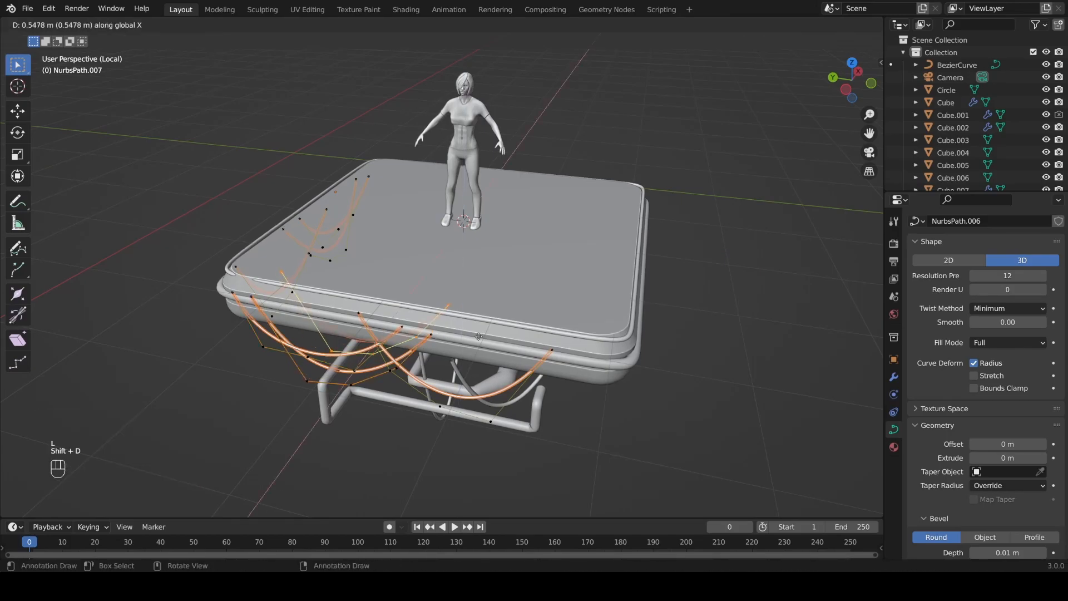
pyautogui.click(586, 351)
pyautogui.press('a')
pyautogui.hotkey('shift', 'd')
pyautogui.rightClick(582, 345)
pyautogui.write('rz180')
pyautogui.click(597, 311)
pyautogui.moveTo(637, 273); pyautogui.dragTo(741, 410, button='middle')
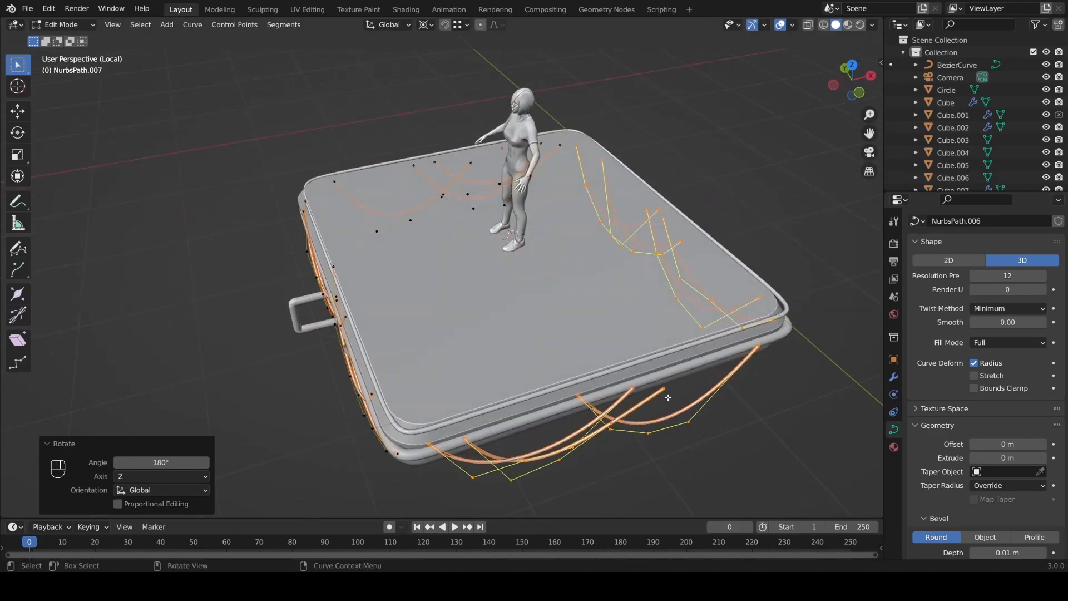
# - Move the rotated cable copies on the opposite sides and reposition two of their end points
pyautogui.press('g')
pyautogui.click(739, 405)
pyautogui.click(659, 382)
pyautogui.press('g')
pyautogui.click(692, 403)
pyautogui.click(759, 346)
pyautogui.press('g')
pyautogui.click(787, 384)
# - Reposition the cable end point near the platform's front corner along X, Y and Z
pyautogui.moveTo(775, 383); pyautogui.dragTo(589, 323, button='middle')
pyautogui.press('Tab')
pyautogui.hotkey('alt', 'a')
pyautogui.scroll(1, 523, 309)
pyautogui.press('Tab')
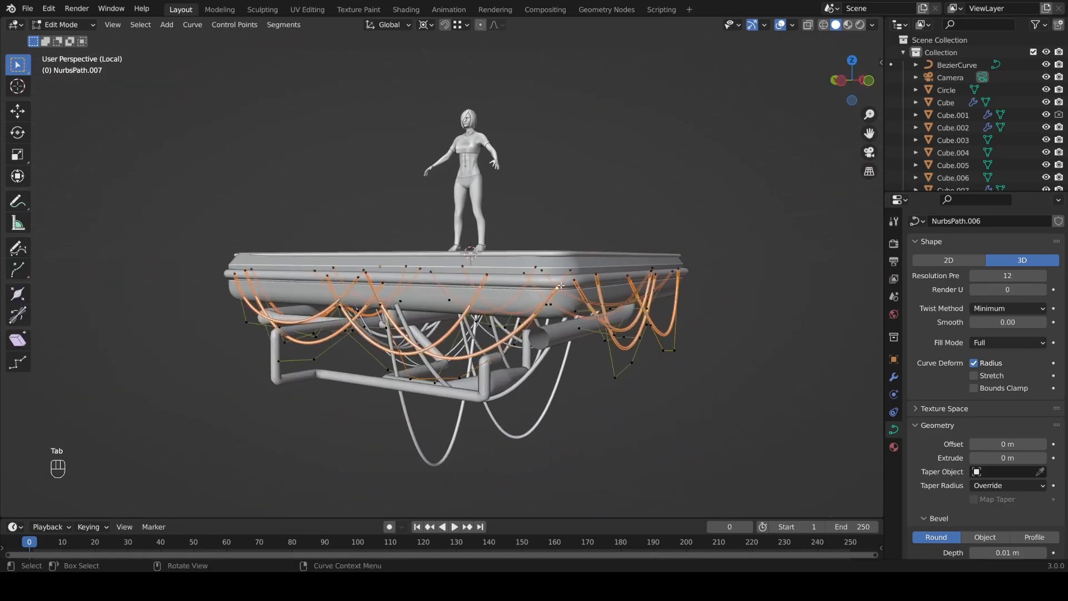
pyautogui.click(555, 289)
pyautogui.press('g')
pyautogui.press('x')
pyautogui.click(549, 292)
pyautogui.press('g')
pyautogui.press('y')
pyautogui.click(560, 283)
pyautogui.press('g')
pyautogui.press('z')
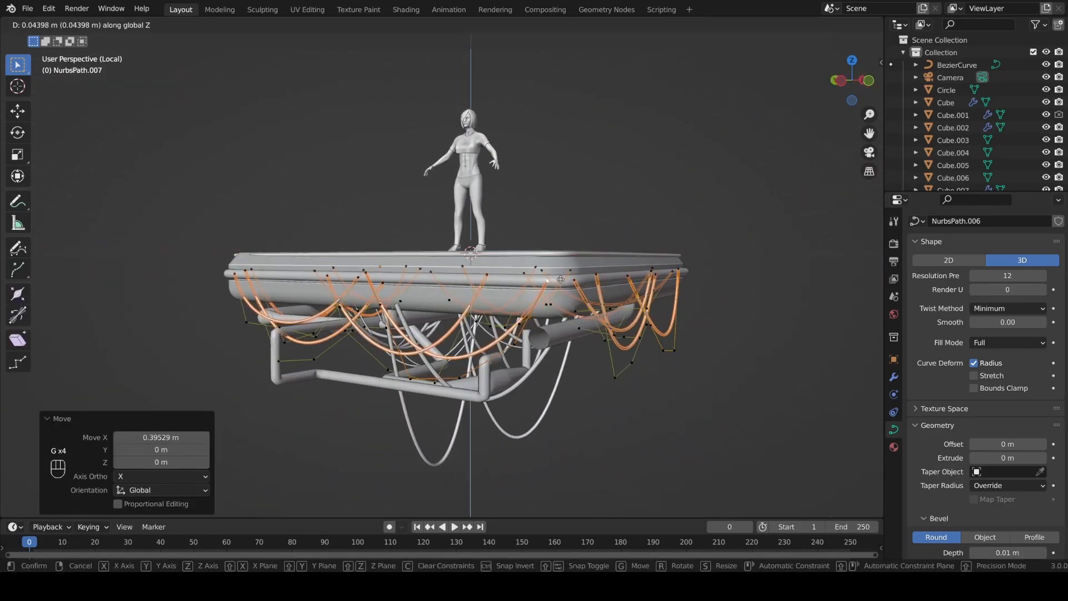
pyautogui.click(568, 289)
# - Fine-tune the same corner cable end point along X so it tucks under the rim tube
pyautogui.press('Tab')
pyautogui.scroll(2, 588, 296)
pyautogui.press('Tab')
pyautogui.press('g')
pyautogui.press('y')
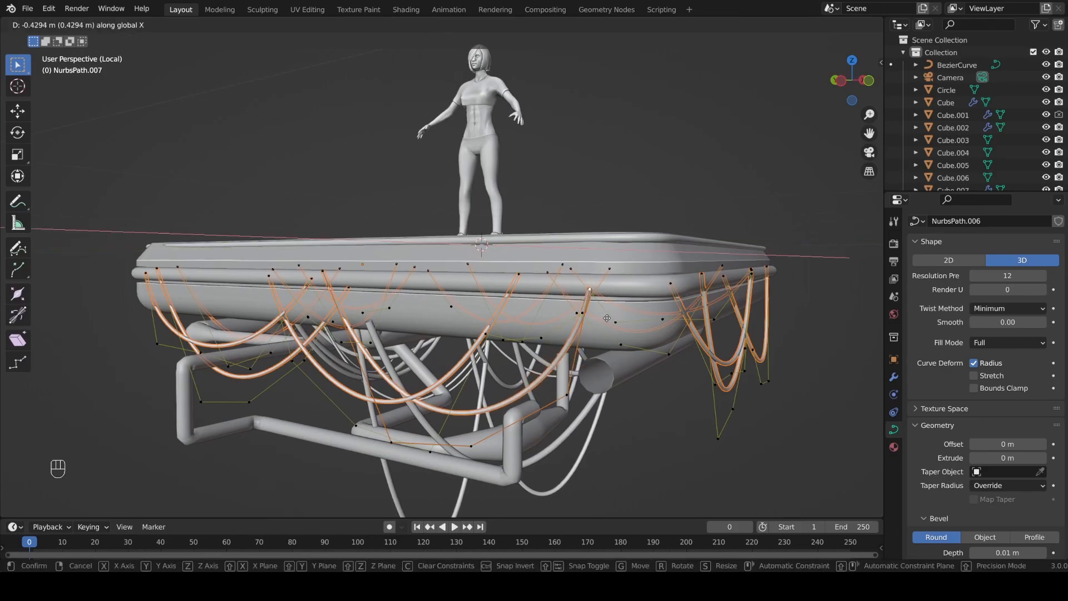
pyautogui.click(607, 317)
pyautogui.press('g')
pyautogui.press('y')
pyautogui.press('x')
pyautogui.click(628, 316)
# - Move two crossing cable end points along X to tuck them into the platform's side
pyautogui.press('Tab')
pyautogui.scroll(2, 465, 344)
pyautogui.press('Tab')
pyautogui.press('g')
pyautogui.press('x')
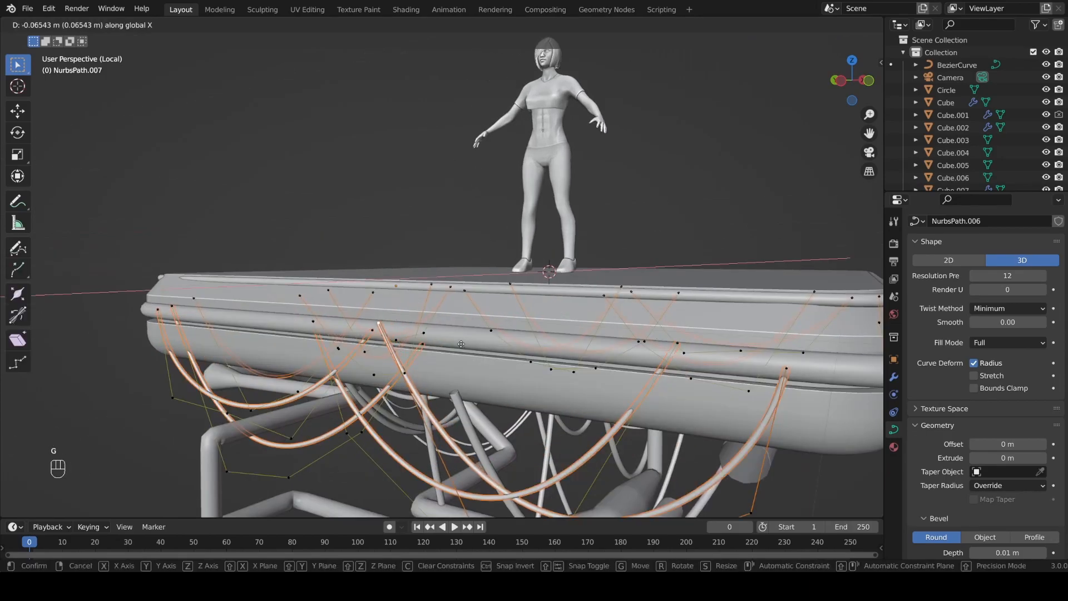
pyautogui.click(467, 345)
pyautogui.click(434, 345)
pyautogui.press('g')
pyautogui.press('x')
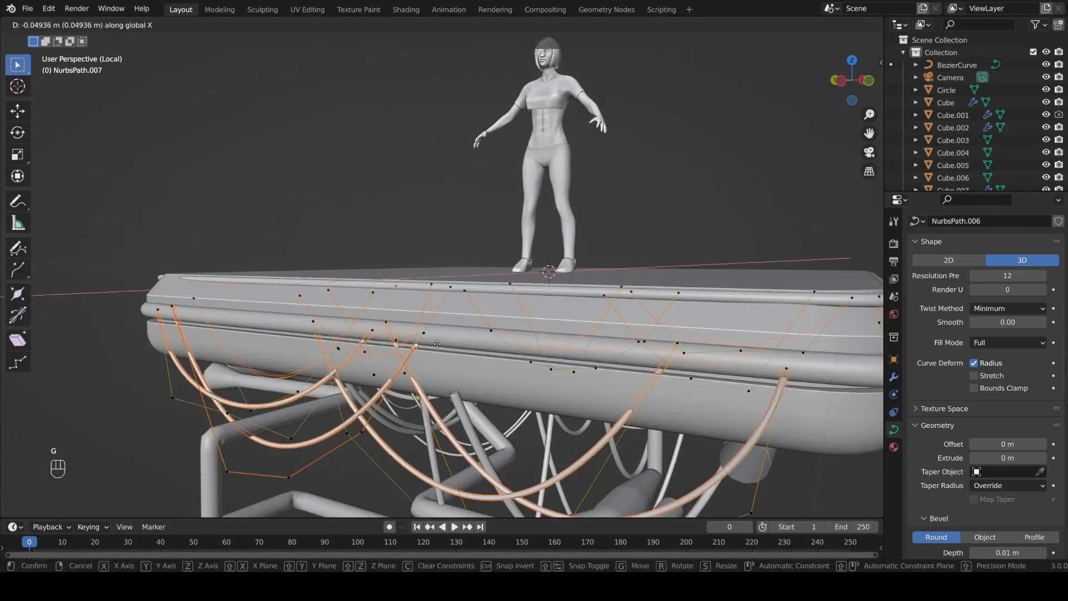
pyautogui.click(436, 344)
# - Scale all the rim tube loops up slightly in the horizontal plane, leaving out Z
pyautogui.press('Tab')
pyautogui.click(501, 342)
pyautogui.press('Tab')
pyautogui.press('a')
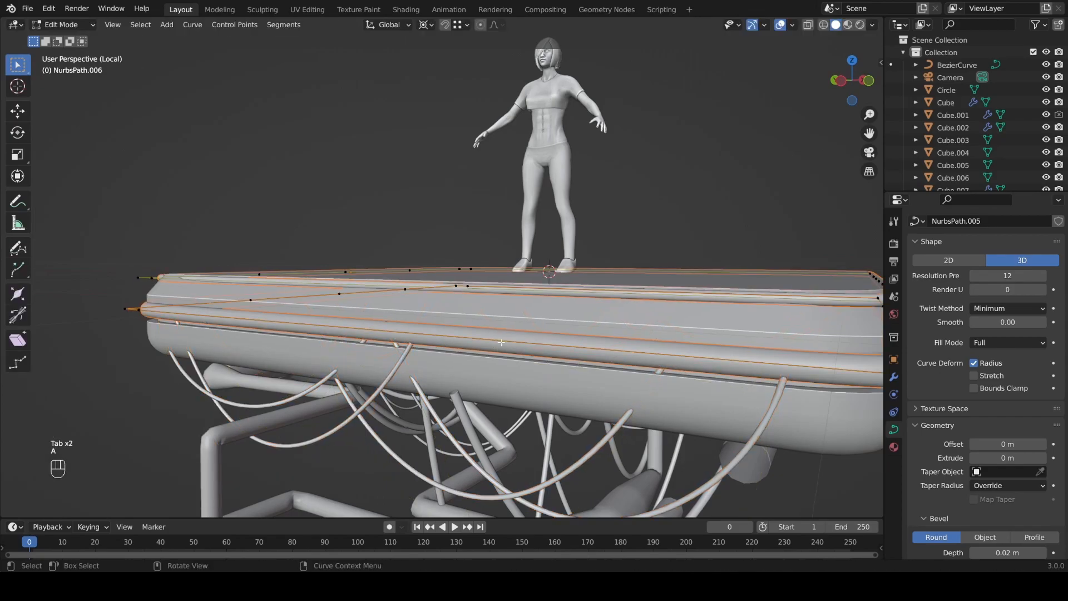
pyautogui.press('s')
pyautogui.hotkey('shift', 'z')
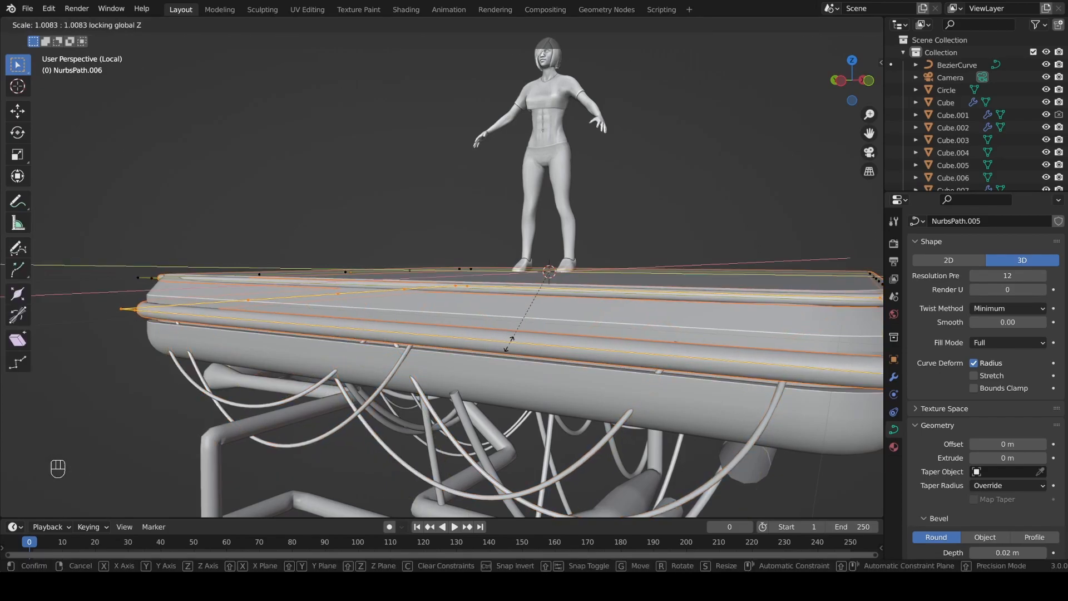
pyautogui.click(511, 339)
pyautogui.moveTo(512, 338); pyautogui.dragTo(509, 379, button='middle')
pyautogui.scroll(-6, 509, 379)
pyautogui.press('Tab')
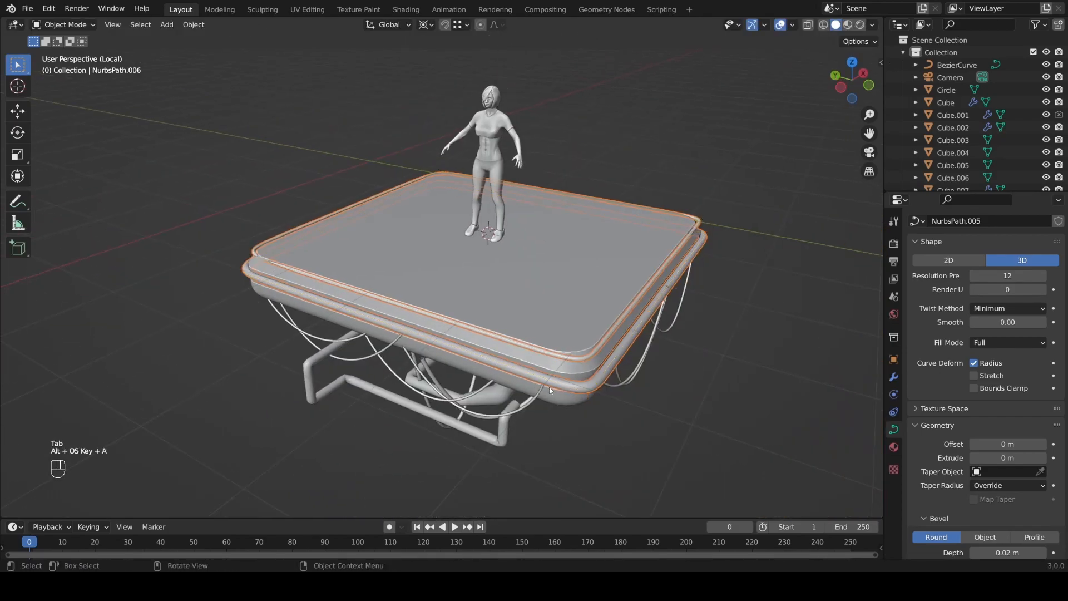
# - Shift a cable's end point along Y to attach it beneath the rim tube
pyautogui.hotkey('alt', 'a')
pyautogui.moveTo(609, 384); pyautogui.dragTo(258, 343, button='middle')
pyautogui.click(257, 342)
pyautogui.press('Tab')
pyautogui.click(268, 325)
pyautogui.press('g')
pyautogui.press('y')
pyautogui.click(277, 324)
pyautogui.press('Tab')
# - Move the rear corner cable's end point along X and extrude it upward about 0.06 m to reach the rim
pyautogui.moveTo(349, 366); pyautogui.dragTo(554, 333, button='middle')
pyautogui.press('Tab')
pyautogui.press('g')
pyautogui.press('x')
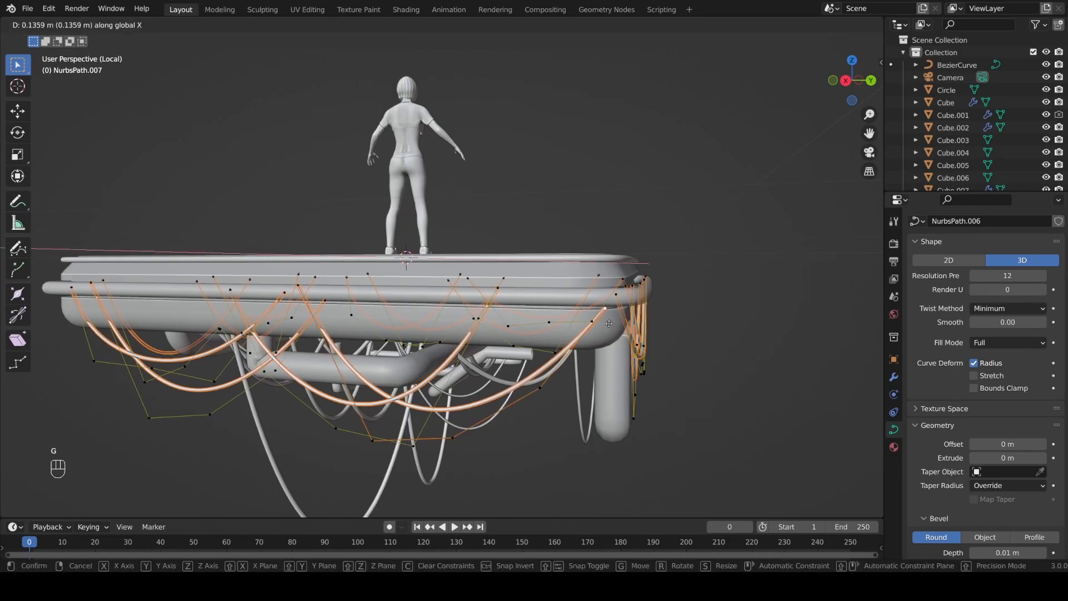
pyautogui.click(613, 327)
pyautogui.press('e')
pyautogui.press('z')
pyautogui.click(614, 319)
pyautogui.press('g')
pyautogui.press('y')
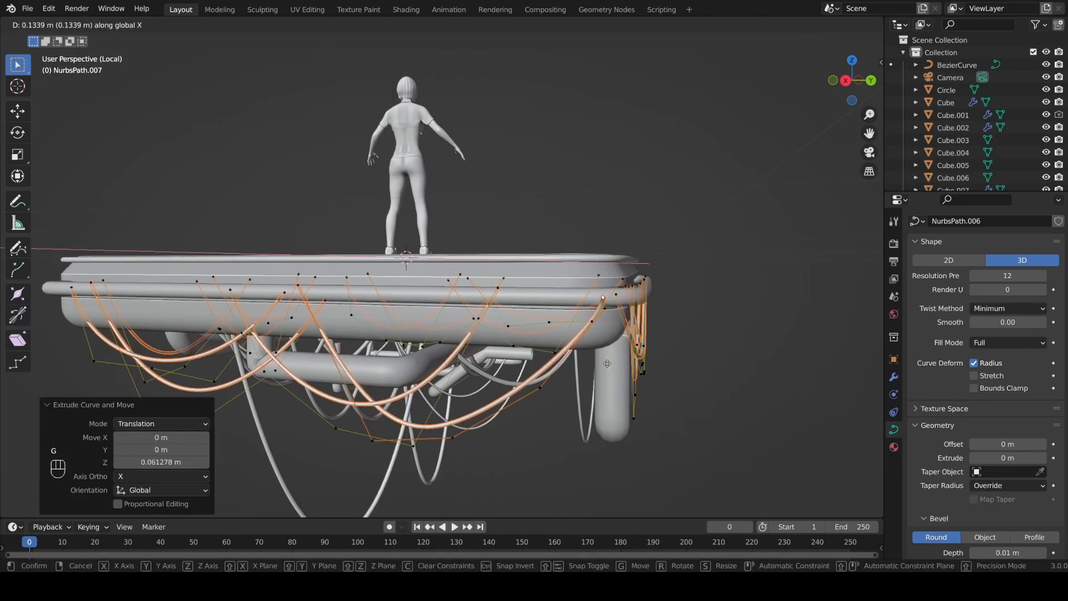
pyautogui.click(625, 286)
pyautogui.press('Tab')
pyautogui.hotkey('alt', 'a')
# - Shift the long side's cable end points along Y to bring them against the platform
pyautogui.moveTo(623, 323); pyautogui.dragTo(506, 347, button='middle')
pyautogui.press('Tab')
pyautogui.press('g')
pyautogui.press('y')
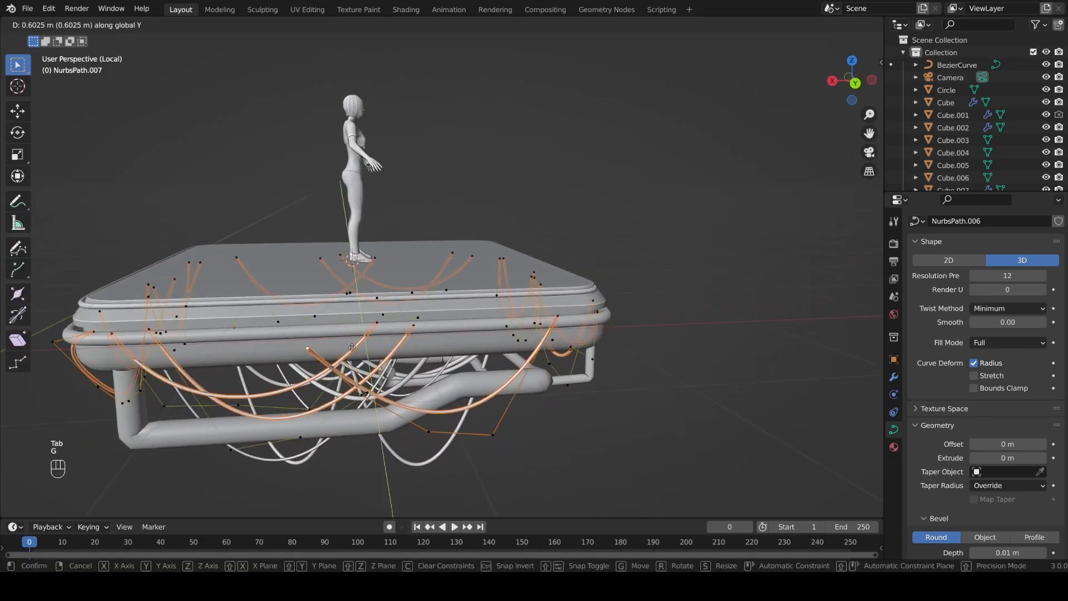
pyautogui.click(355, 339)
pyautogui.press('Tab')
pyautogui.moveTo(357, 341); pyautogui.dragTo(393, 350, button='middle')
pyautogui.press('Tab')
pyautogui.press('g')
pyautogui.press('y')
pyautogui.click(481, 367)
pyautogui.press('Tab')
pyautogui.hotkey('alt', 'a')
pyautogui.moveTo(484, 373); pyautogui.dragTo(512, 313, button='middle')
pyautogui.click(512, 313)
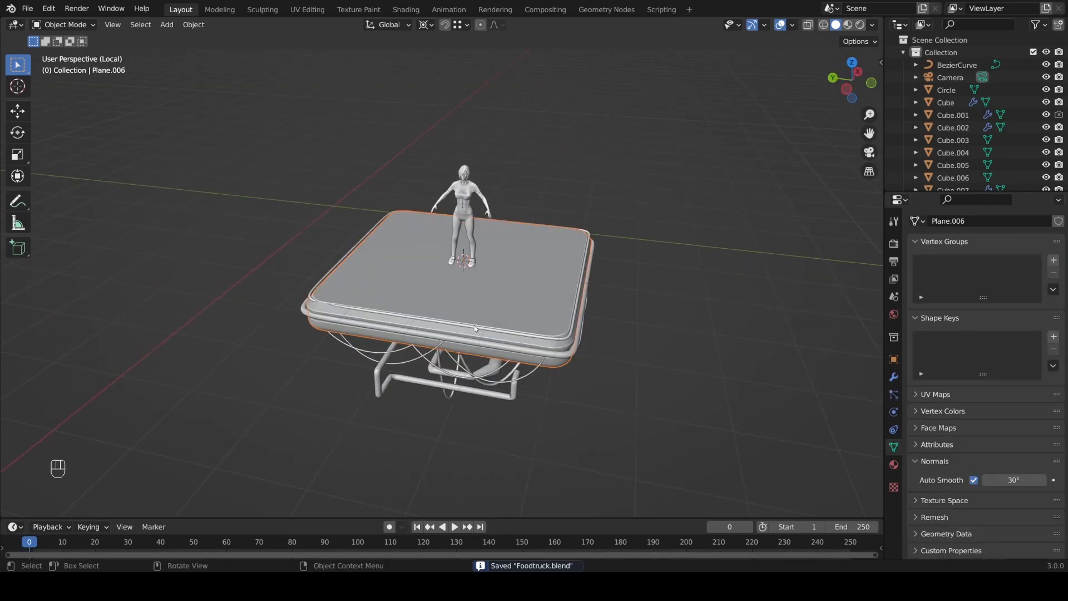
# - Move the front cable's control point along Y to fit it to the platform's side
pyautogui.click(369, 343)
pyautogui.press('Tab')
pyautogui.moveTo(369, 342); pyautogui.dragTo(397, 363, button='middle')
pyautogui.press('g')
pyautogui.press('y')
pyautogui.click(379, 321)
pyautogui.press('Tab')
# - Extrude the platform's top face, then extrude it again scaled to 0.970 to form an inner border
pyautogui.click(532, 305)
pyautogui.moveTo(532, 306); pyautogui.dragTo(582, 242, button='middle')
pyautogui.press('Tab')
pyautogui.press('3')
pyautogui.click(466, 325)
pyautogui.scroll(2, 465, 326)
pyautogui.press('e')
pyautogui.click(584, 346)
pyautogui.press('e')
pyautogui.press('s')
pyautogui.click(580, 346)
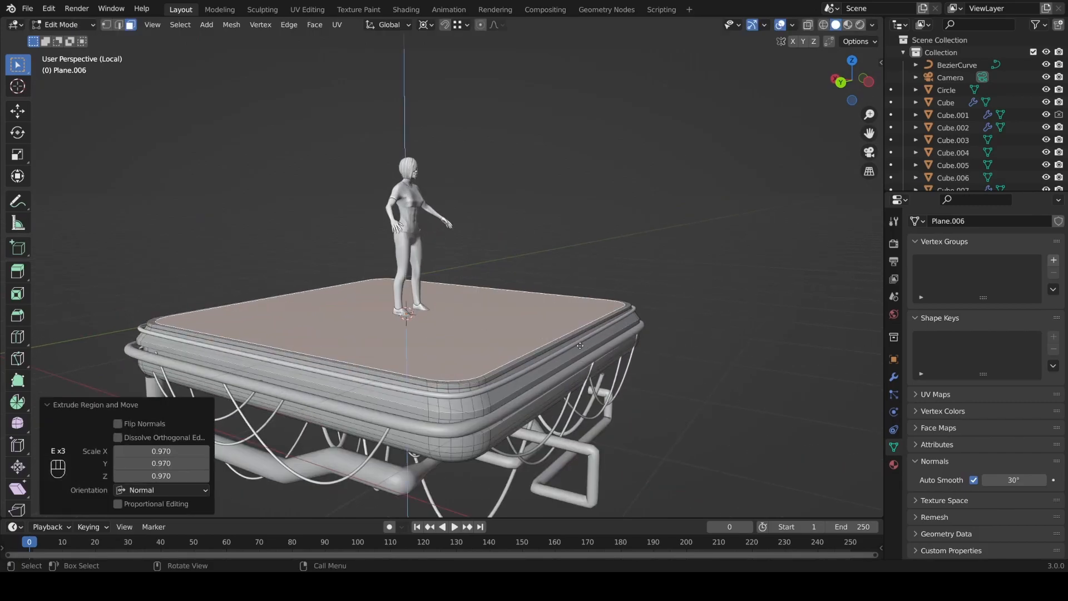
pyautogui.press('Tab')
pyautogui.moveTo(580, 346)
pyautogui.mouseDown(button='middle')
pyautogui.moveTo(573, 311)
pyautogui.moveTo(567, 334)
pyautogui.mouseUp(button='middle')
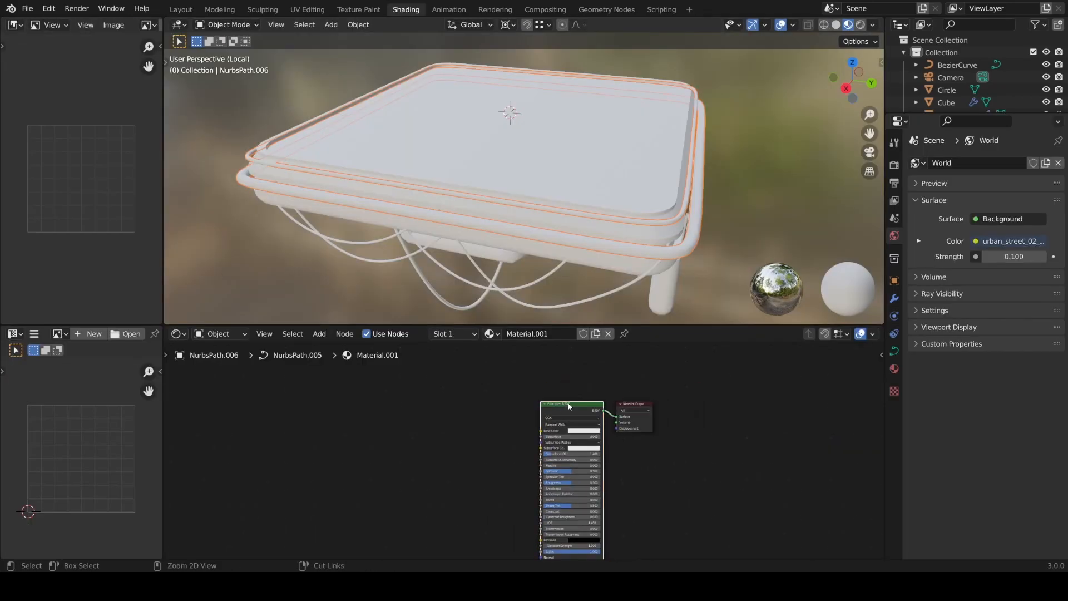
# - Add an image texture setup to the rim tubes' material and load the blue rusty metal container image ending in rs0011_S.jpg
pyautogui.hotkey('ctrl', 't')
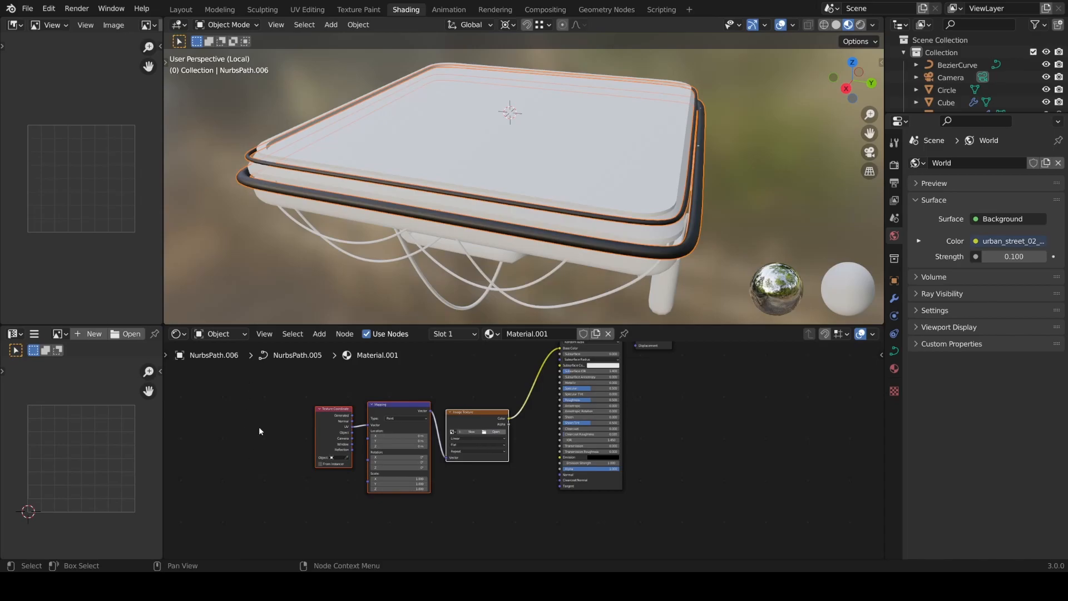
pyautogui.click(495, 432)
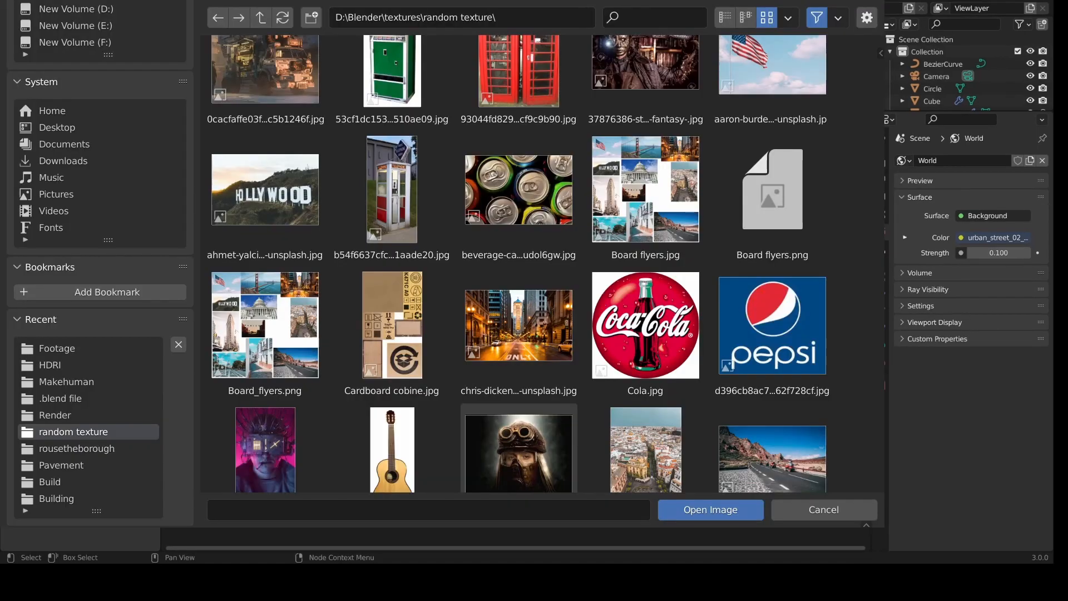
pyautogui.scroll(-20, 326, 213)
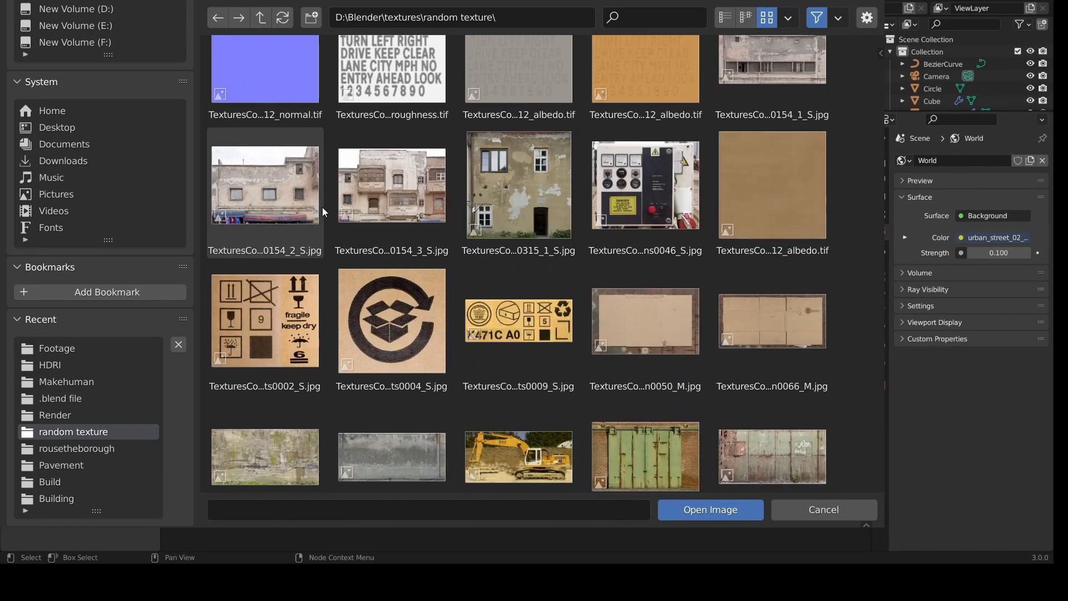
pyautogui.scroll(-10, 323, 208)
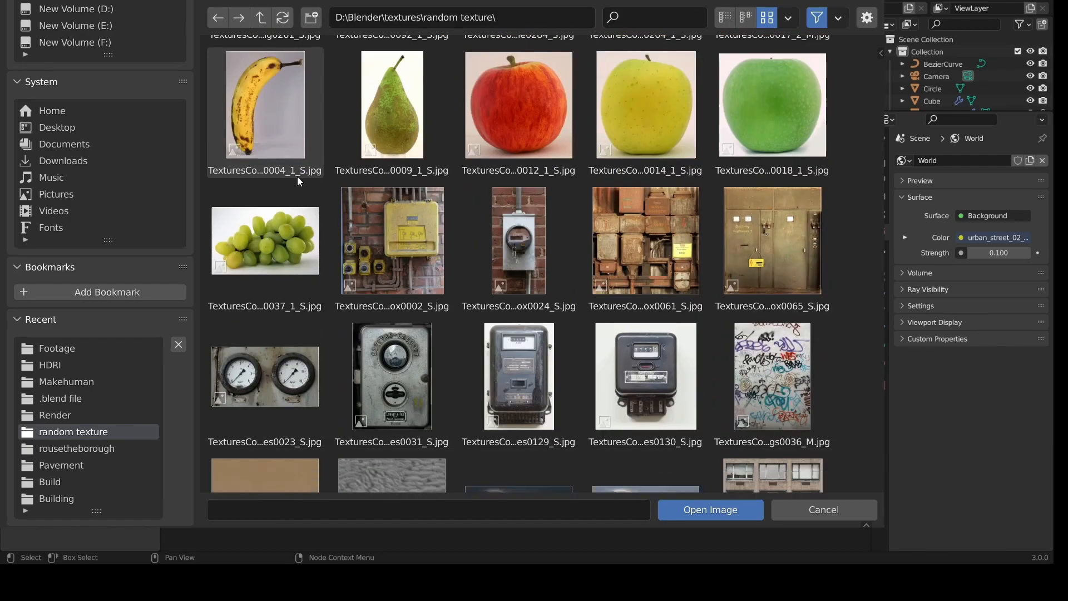
pyautogui.scroll(-15, 496, 188)
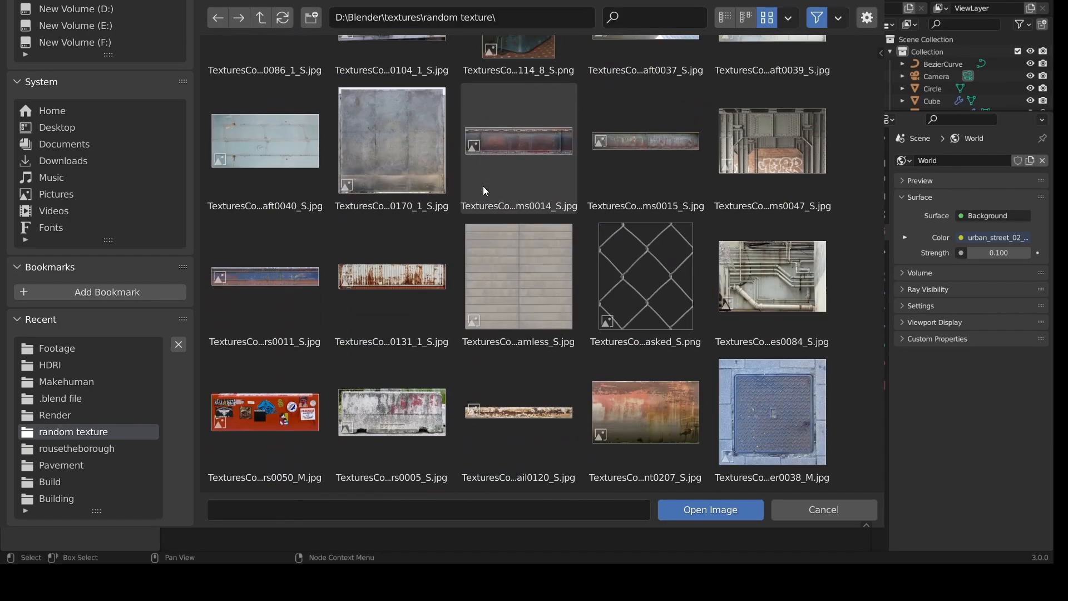
pyautogui.doubleClick(272, 278)
# - Try Generated coordinates for the rim tubes' texture mapping and drive it with Object coordinates
pyautogui.moveTo(428, 276); pyautogui.dragTo(590, 224, button='middle')
pyautogui.scroll(4, 590, 223)
pyautogui.scroll(2, 690, 556)
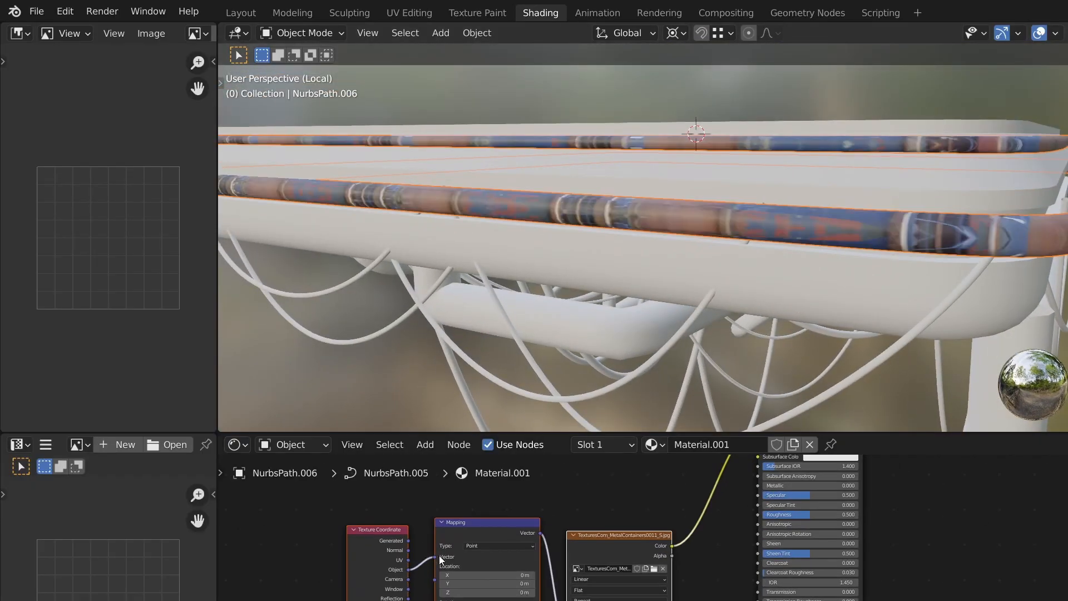
pyautogui.moveTo(408, 540); pyautogui.dragTo(434, 557)
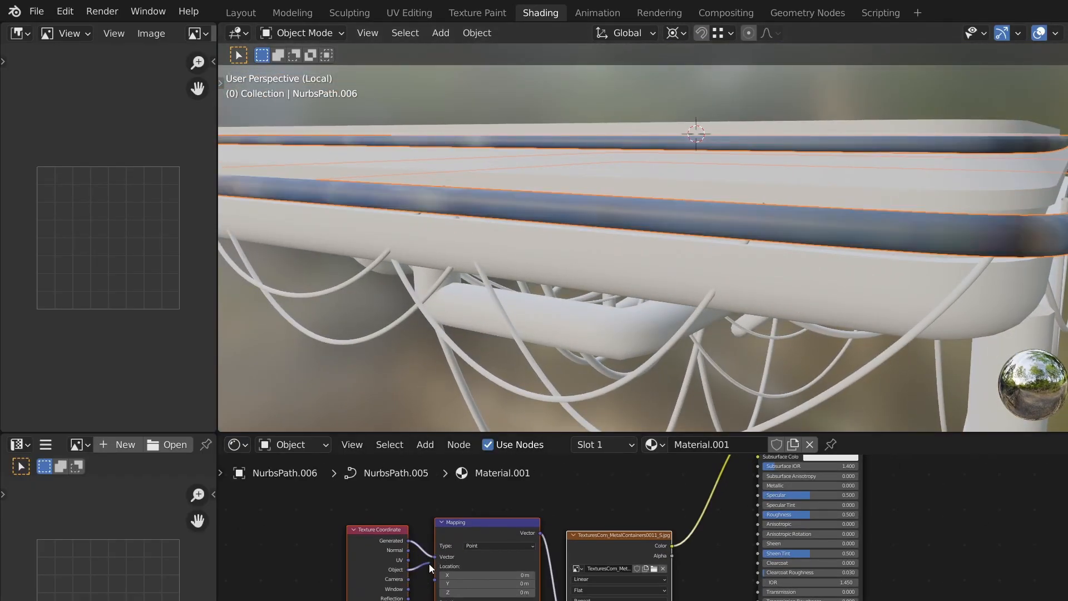
pyautogui.scroll(-5, 702, 280)
# - Select a hanging cable object and create a new material for it
pyautogui.moveTo(703, 279); pyautogui.dragTo(589, 369, button='middle')
pyautogui.click(588, 370)
pyautogui.click(726, 444)
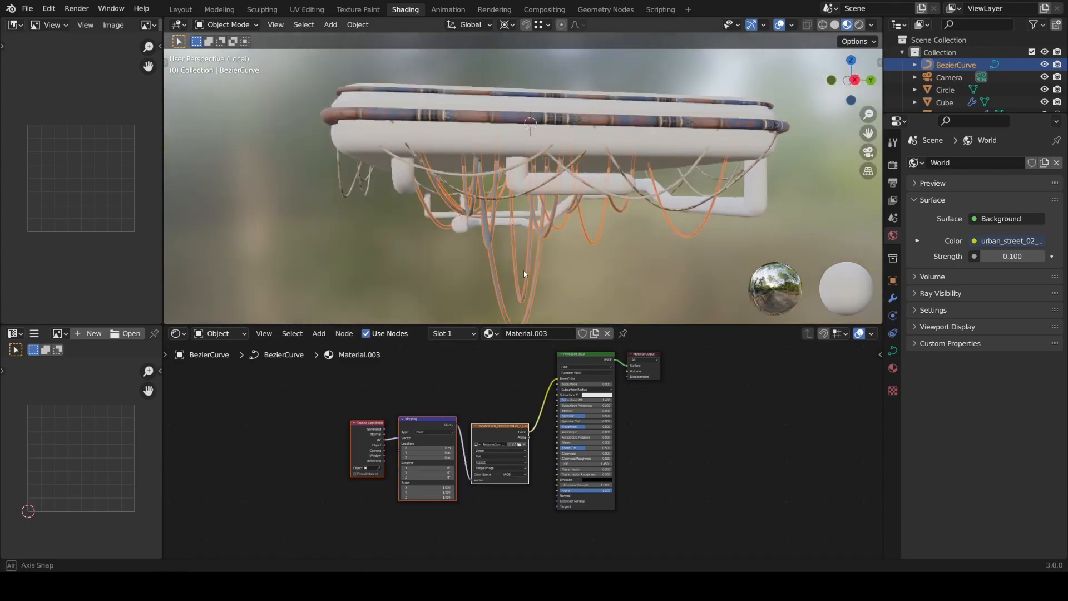
# - Insert a Hue Saturation Value node before the underside cables' base color, lower its Value to darken them, and set Metallic to 0.5
pyautogui.press('Home')
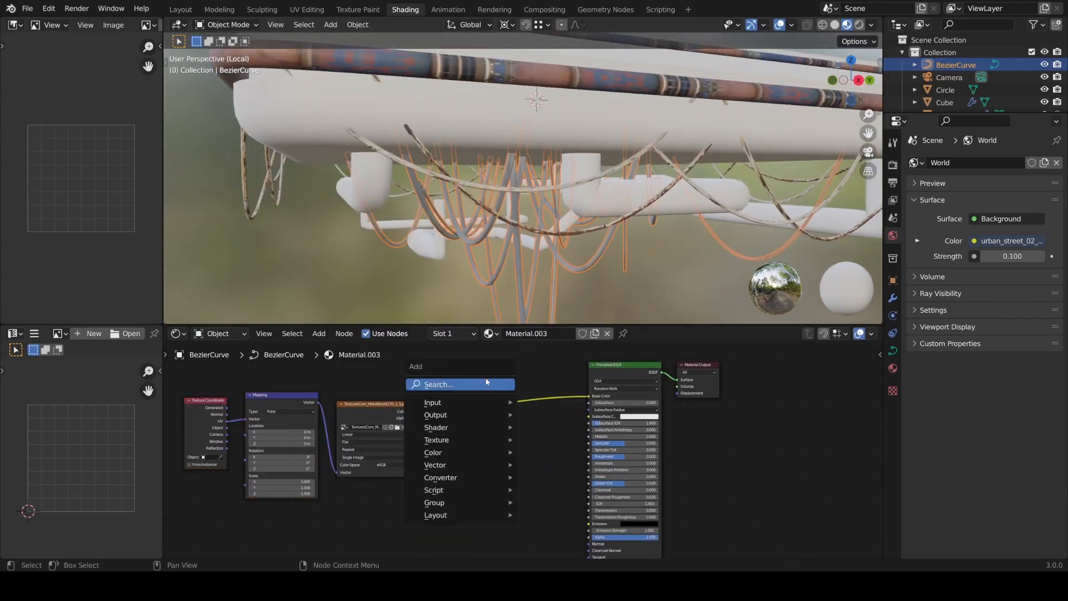
pyautogui.click(486, 382)
pyautogui.write('hue')
pyautogui.press('Return')
pyautogui.click(487, 383)
pyautogui.click(489, 412)
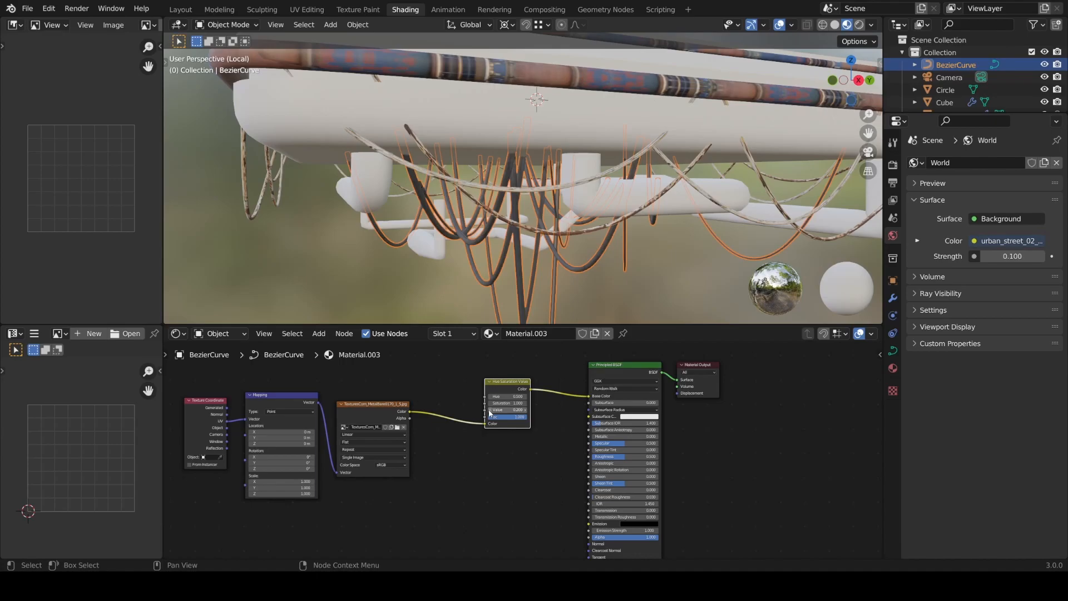
pyautogui.moveTo(601, 437); pyautogui.dragTo(632, 437)
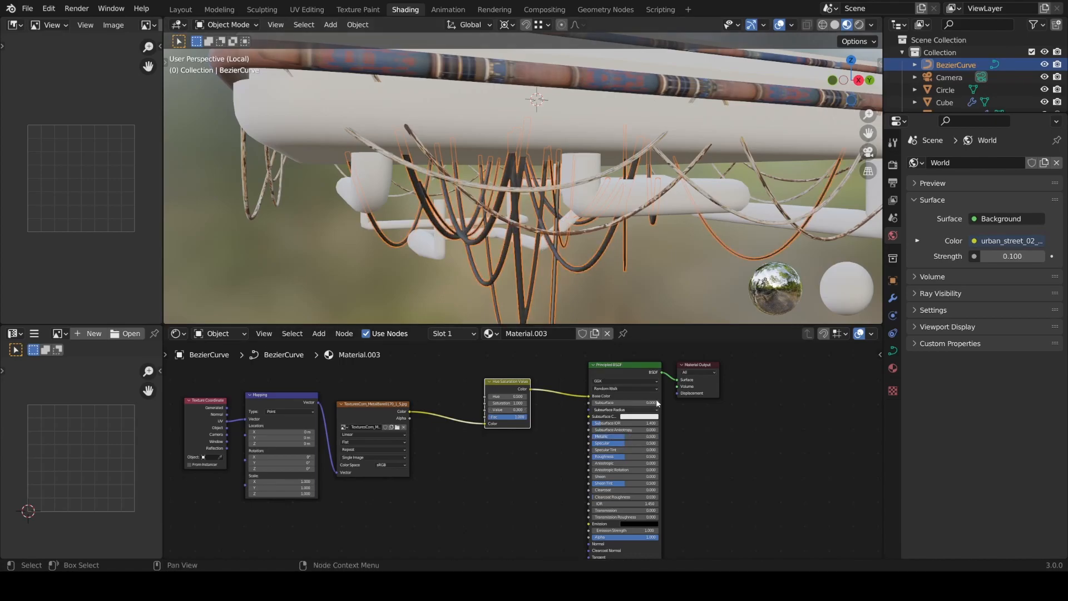
# - Select the rim tubes and set their material's Metallic to 0.7
pyautogui.click(600, 80)
pyautogui.click(601, 80)
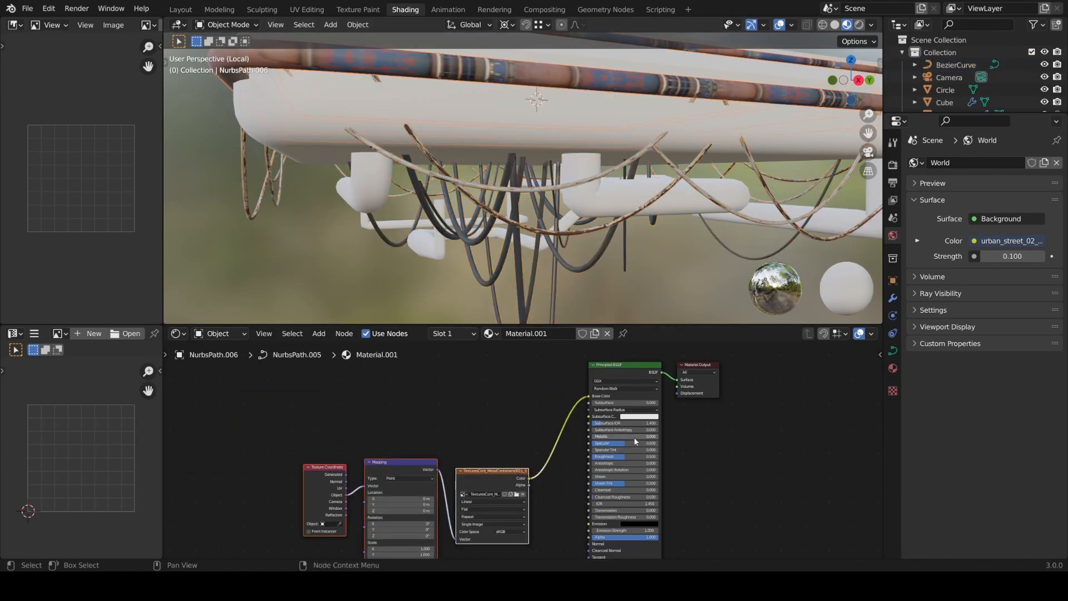
pyautogui.click(654, 438)
pyautogui.write('0.7')
pyautogui.press('Return')
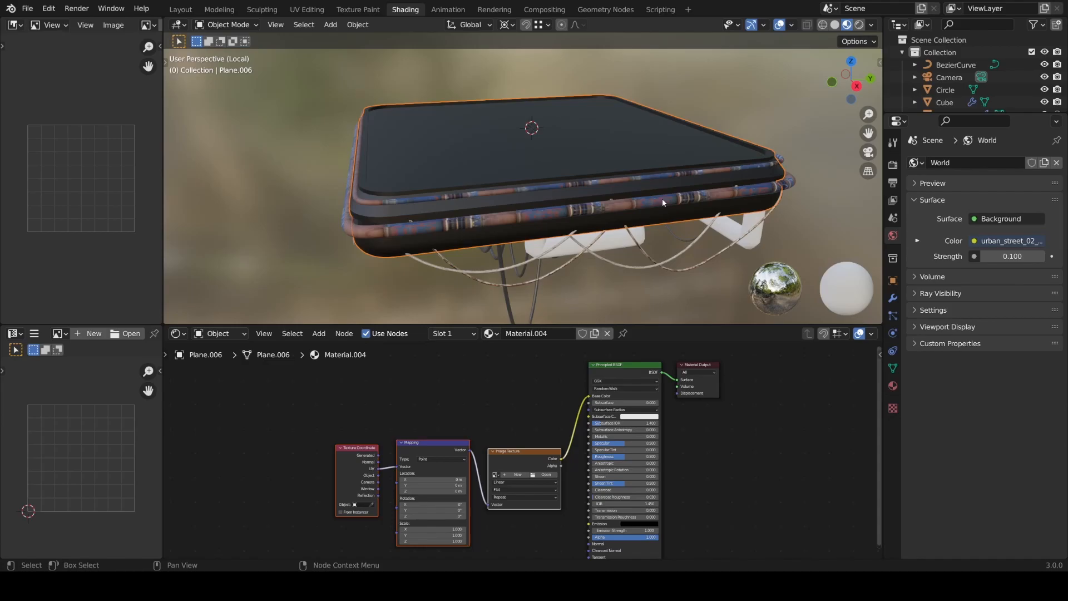
# - Scale and reposition all of the platform's UVs over the MetalAircraft texture image
pyautogui.moveTo(623, 232); pyautogui.dragTo(594, 214, button='middle')
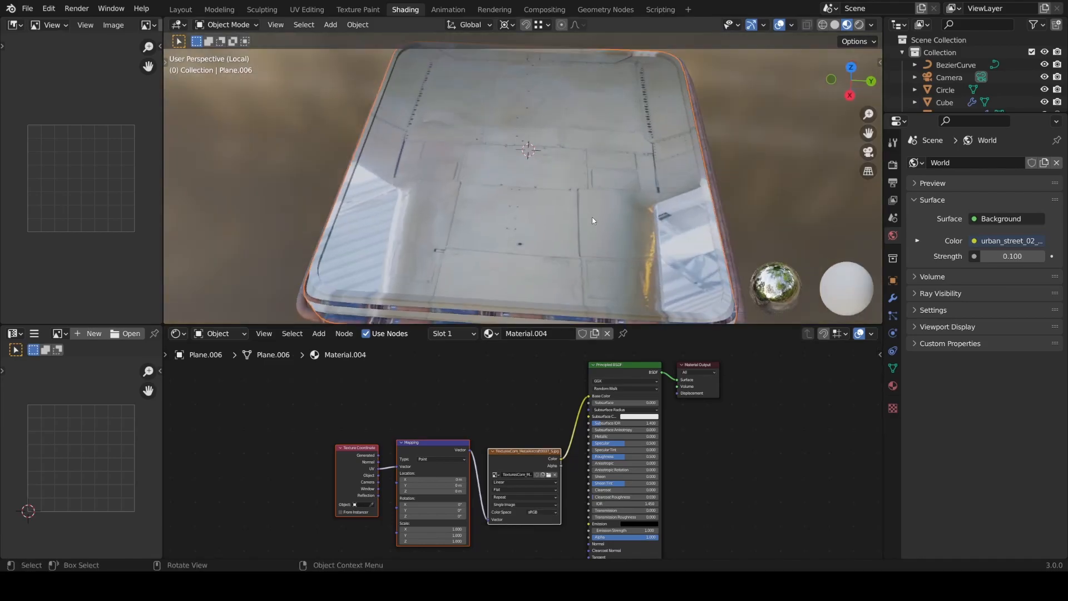
pyautogui.press('Tab')
pyautogui.scroll(-9, 131, 470)
pyautogui.press('a')
pyautogui.press('s')
pyautogui.click(116, 467)
pyautogui.press('g')
pyautogui.click(105, 465)
pyautogui.press('Tab')
pyautogui.moveTo(513, 228); pyautogui.dragTo(562, 175, button='middle')
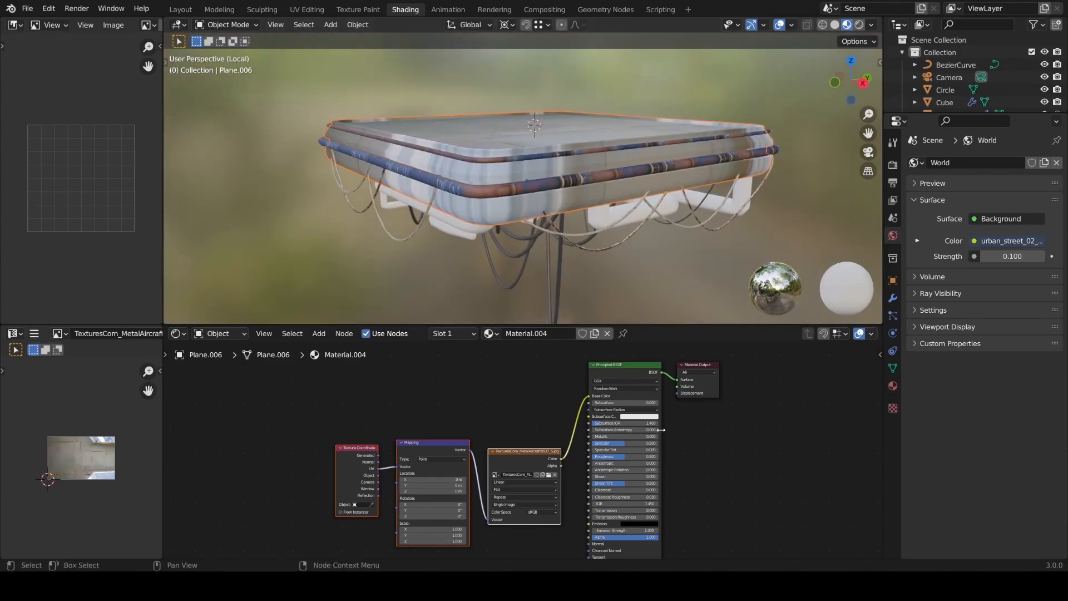
# - Set the platform material's Metallic to 0.5 and Roughness to 0.7
pyautogui.scroll(3, 657, 432)
pyautogui.write('0.5')
pyautogui.press('Return')
pyautogui.doubleClick(665, 458)
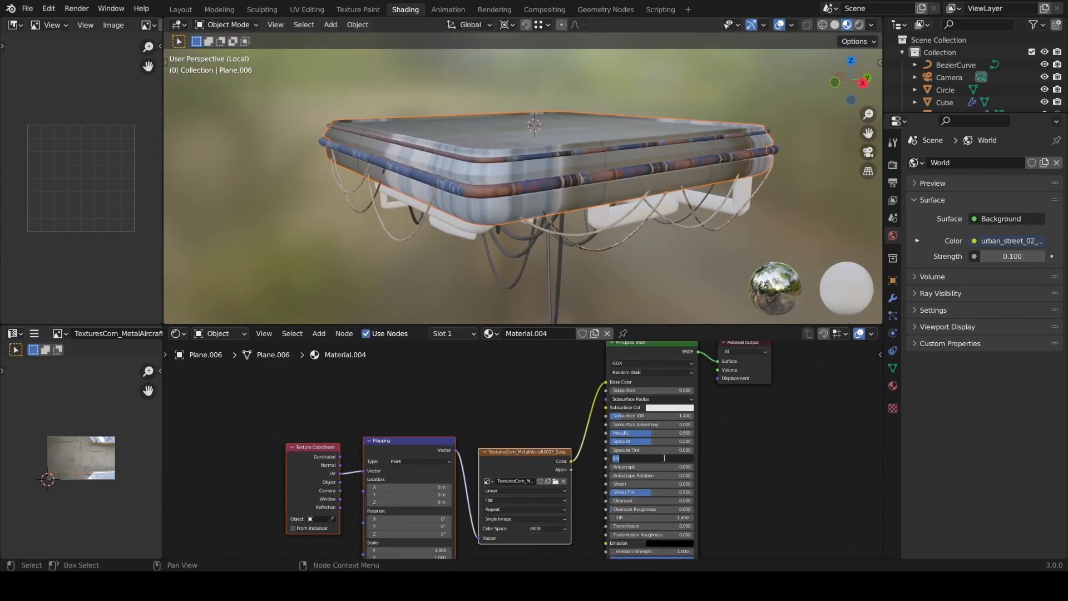
pyautogui.write('0.7')
pyautogui.press('Return')
# - Select the platform's top face and stretch its UVs along Y by about 1.24
pyautogui.moveTo(640, 209); pyautogui.dragTo(635, 238, button='middle')
pyautogui.press('Tab')
pyautogui.click(504, 243)
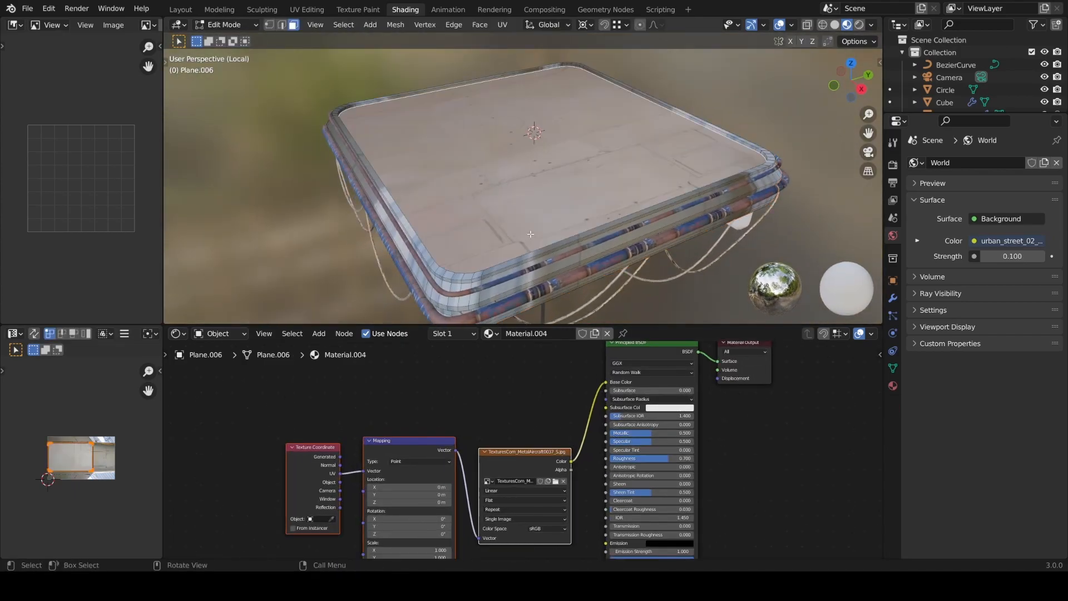
pyautogui.scroll(2, 139, 465)
pyautogui.press('s')
pyautogui.press('y')
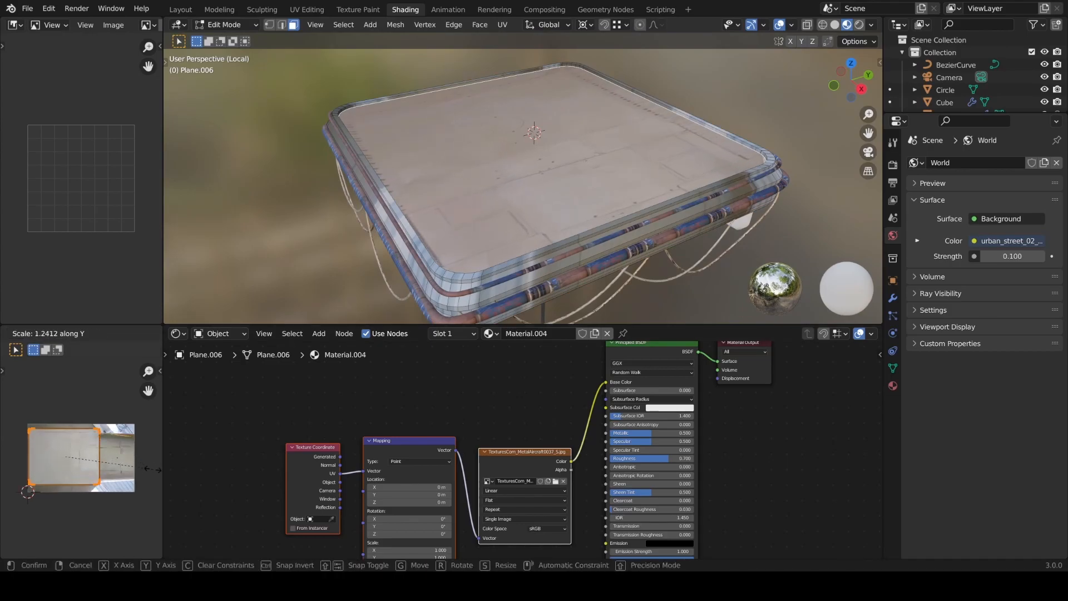
pyautogui.click(151, 469)
# - Move the top face's UVs along X, then rescale them along X and Y to fit the metal panel area
pyautogui.press('g')
pyautogui.press('y')
pyautogui.press('x')
pyautogui.click(150, 467)
pyautogui.press('s')
pyautogui.press('x')
pyautogui.click(134, 461)
pyautogui.press('s')
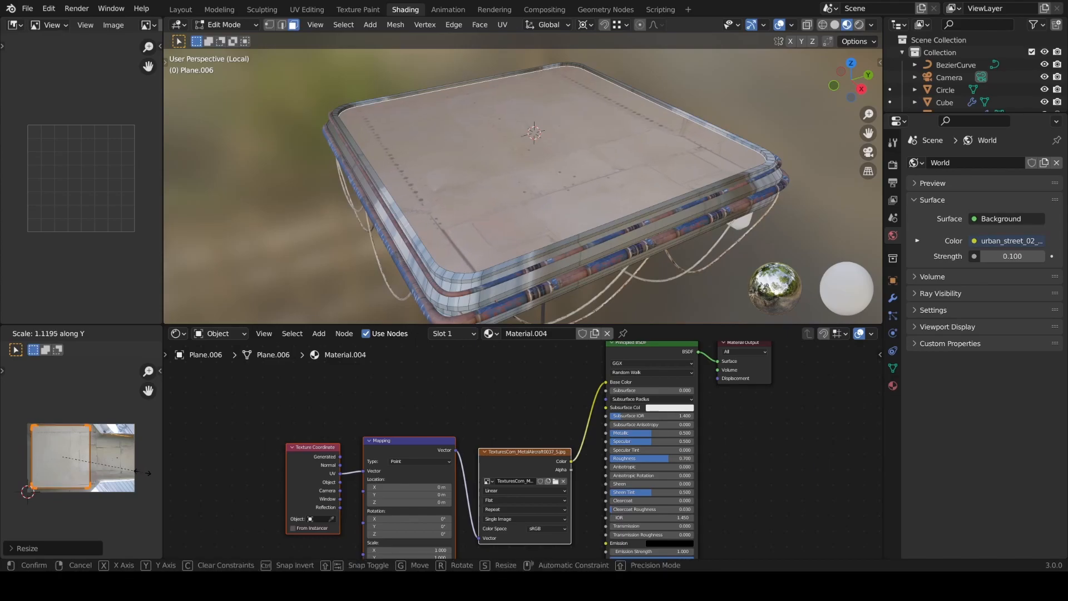
pyautogui.click(132, 469)
# - Select the platform's side face bands and add a second material slot with a new material and an image texture setup
pyautogui.moveTo(451, 252); pyautogui.dragTo(591, 232, button='middle')
pyautogui.keyDown('alt'); pyautogui.click(570, 220); pyautogui.keyUp('alt')
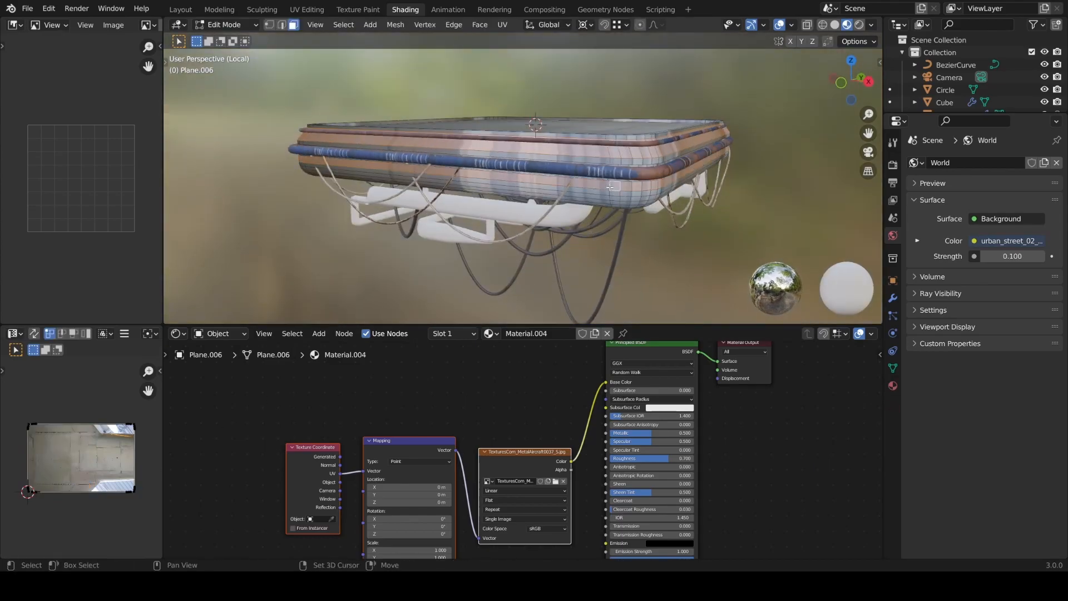
pyautogui.click(893, 385)
pyautogui.click(1058, 163)
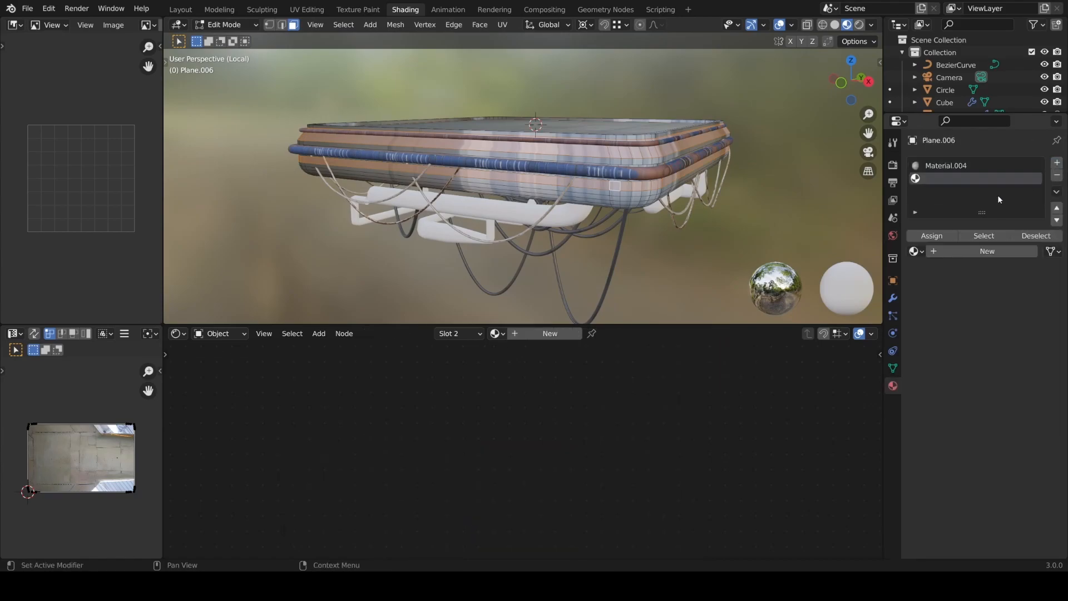
pyautogui.click(557, 334)
pyautogui.click(577, 379)
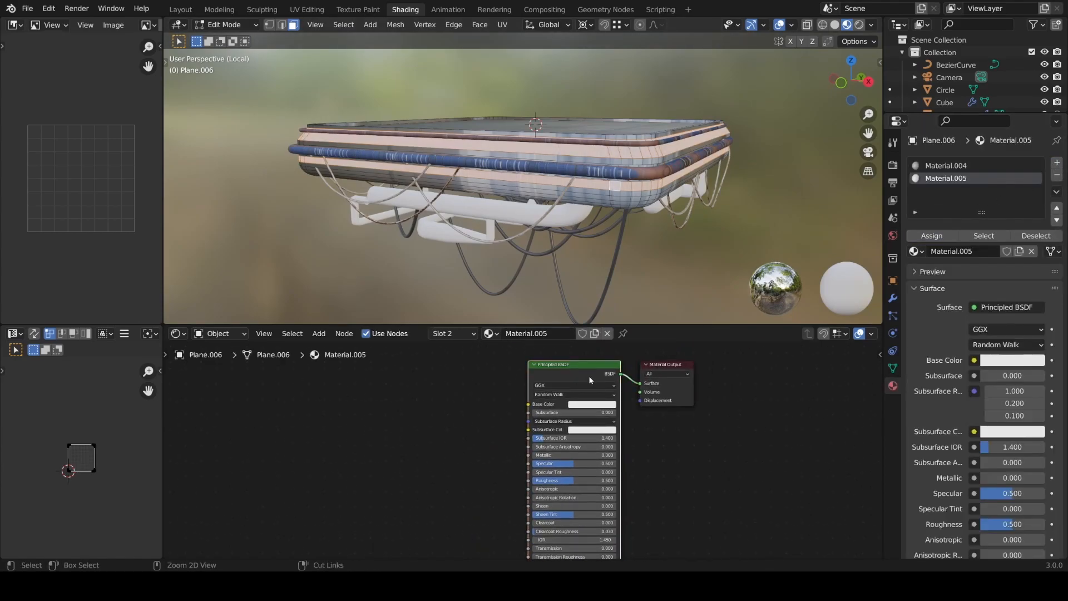
pyautogui.hotkey('ctrl', 't')
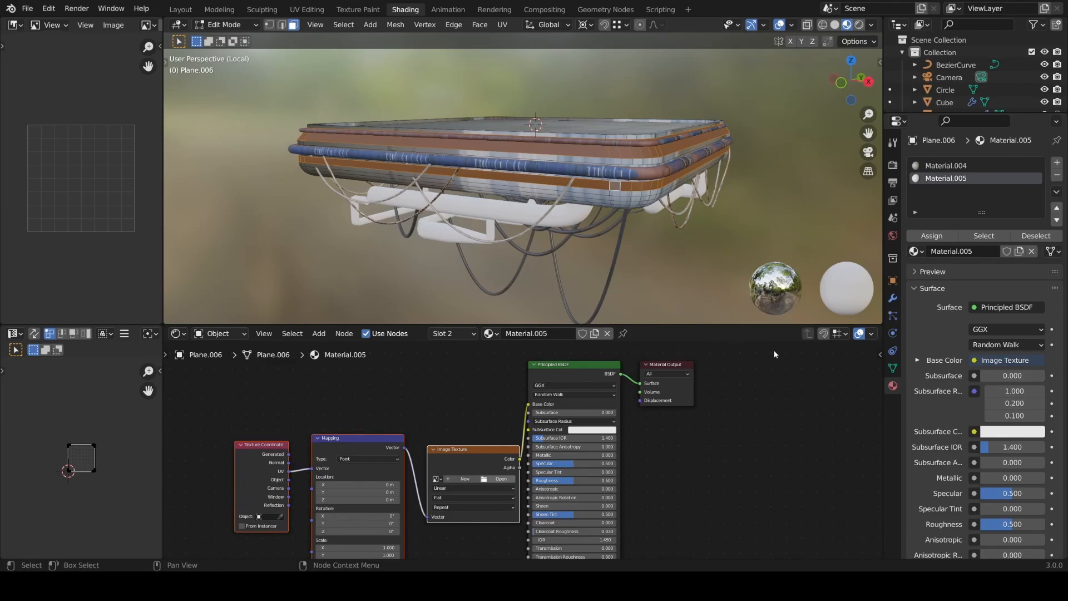
# - Unwrap the selected side bands with Cube Projection for the TexturesCom_Various0335_1_S.jpg texture
pyautogui.press('u')
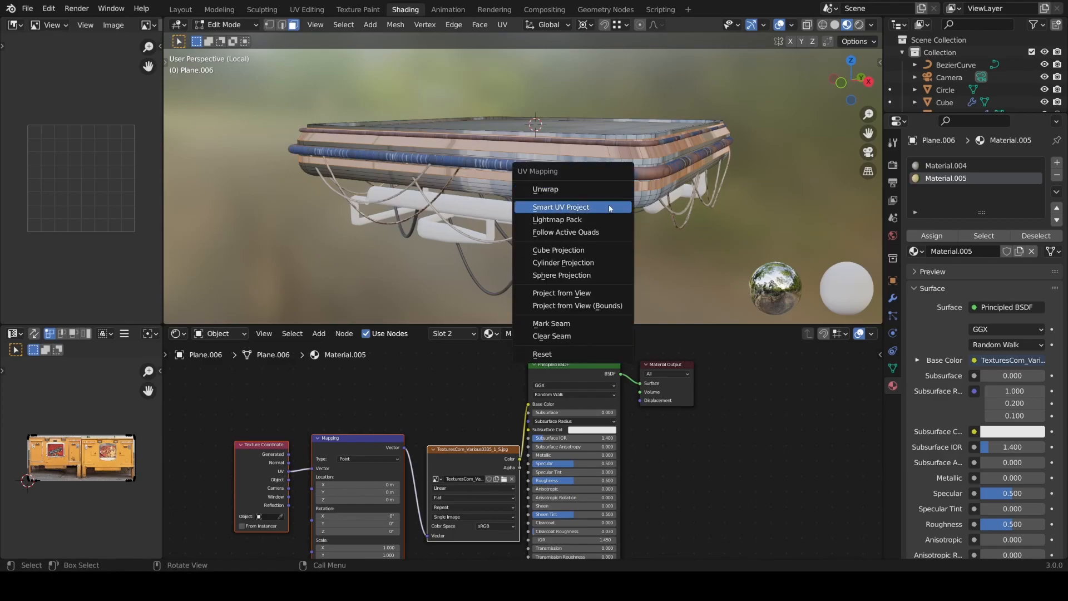
pyautogui.click(601, 246)
pyautogui.press('Tab')
# - Set the side bands' material Metallic to 0.5 and save the file
pyautogui.moveTo(556, 247); pyautogui.dragTo(583, 225, button='middle')
pyautogui.write('0.5')
pyautogui.press('Return')
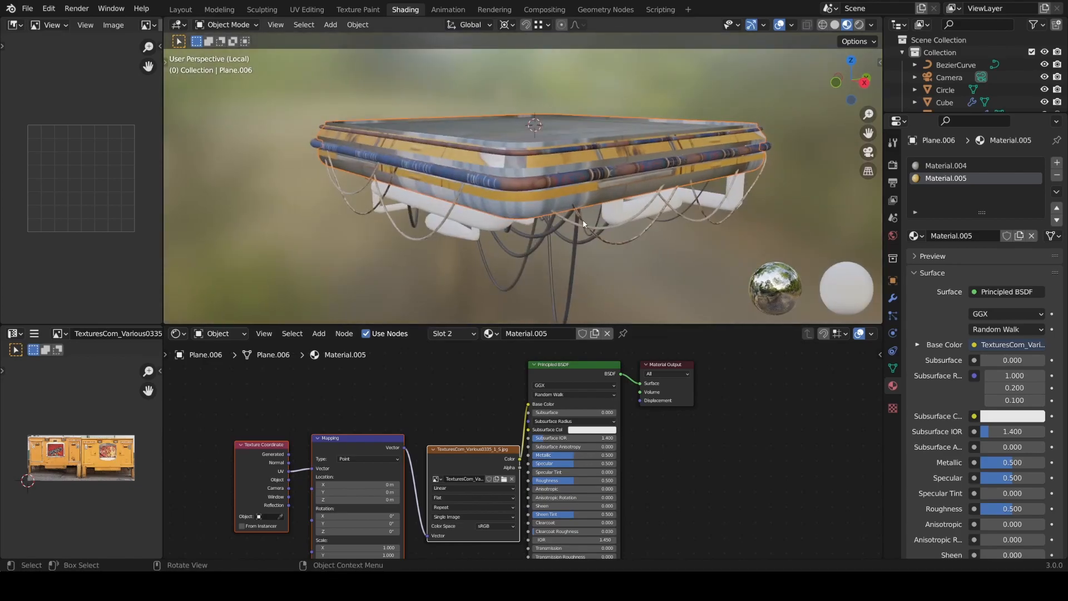
pyautogui.moveTo(620, 174); pyautogui.dragTo(541, 141, button='middle')
pyautogui.hotkey('ctrl', 's')
# - Select the face loops around the platform's lower side and grow the selection down to the underside edge
pyautogui.press('Tab')
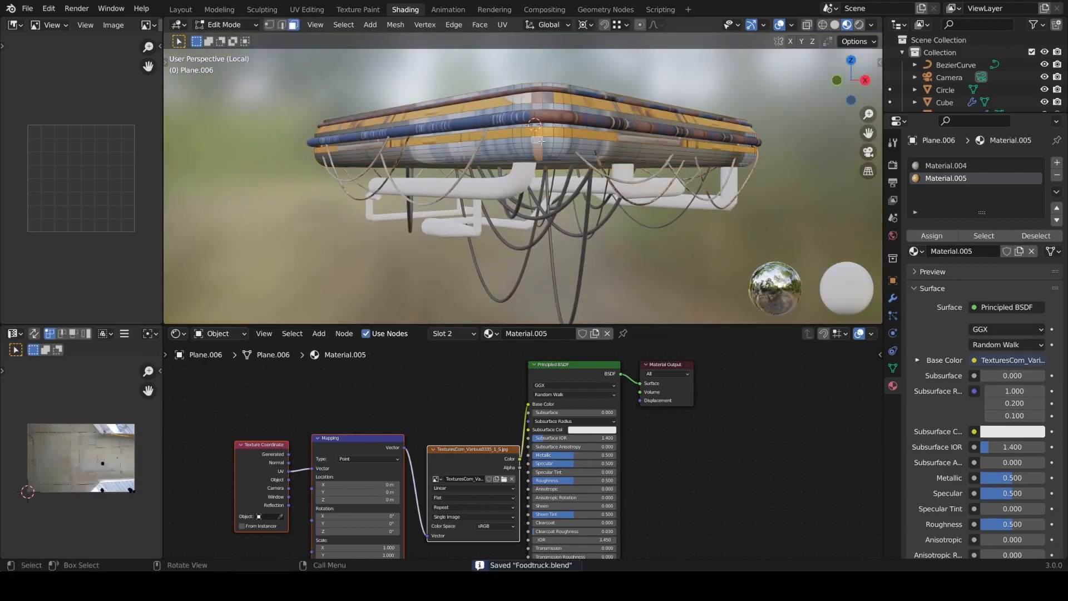
pyautogui.keyDown('alt'); pyautogui.click(537, 148); pyautogui.keyUp('alt')
pyautogui.press('ctrl+KP_Add')
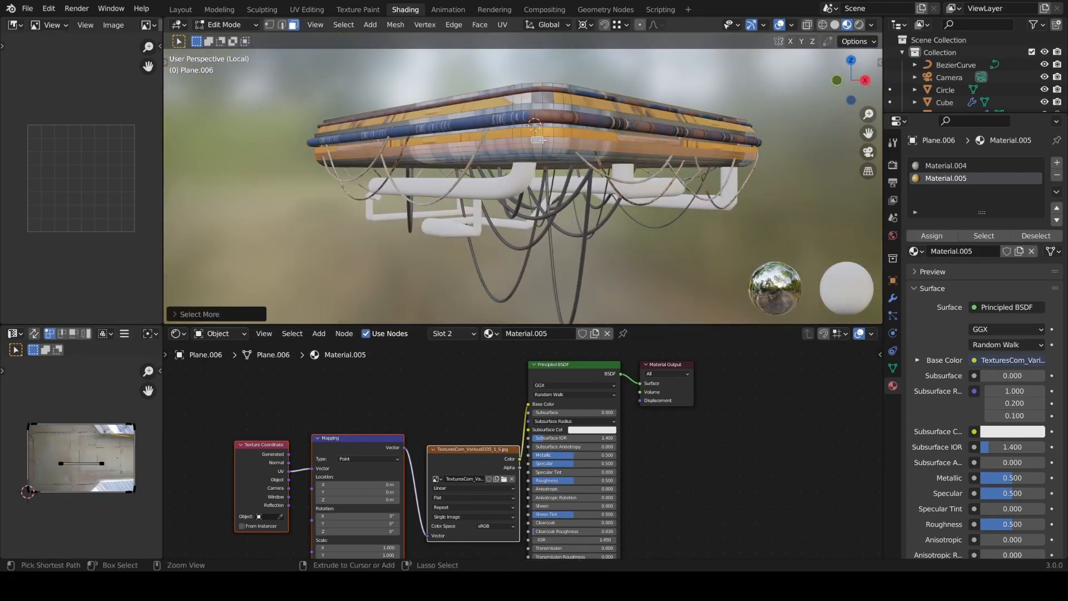
pyautogui.press('ctrl+KP_Add')
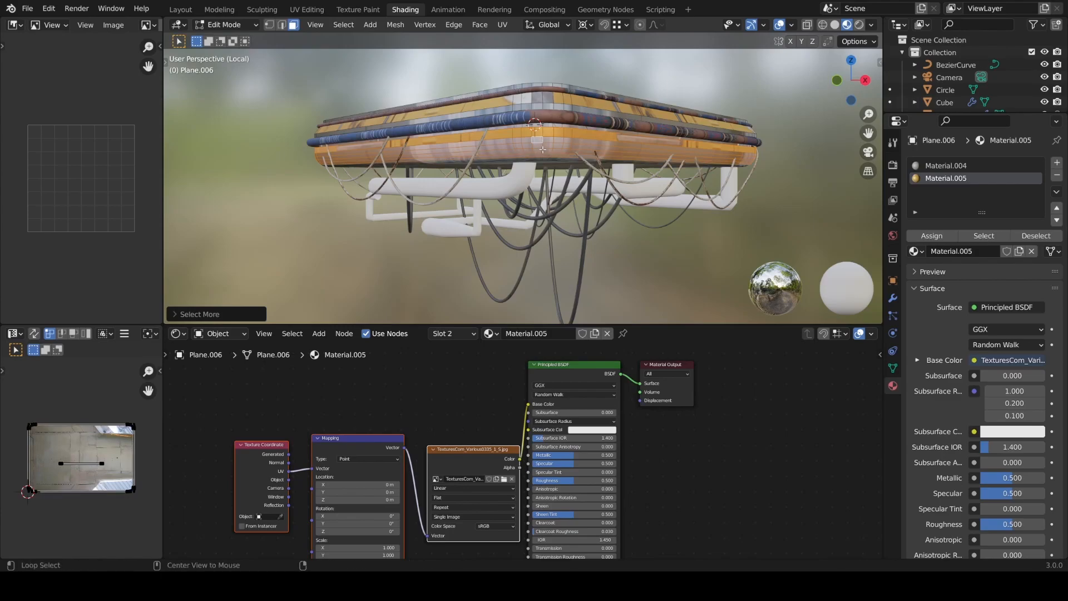
pyautogui.keyDown('alt'); pyautogui.click(542, 150); pyautogui.keyUp('alt')
pyautogui.press('ctrl+KP_Add')
pyautogui.press('ctrl+KP_Add')
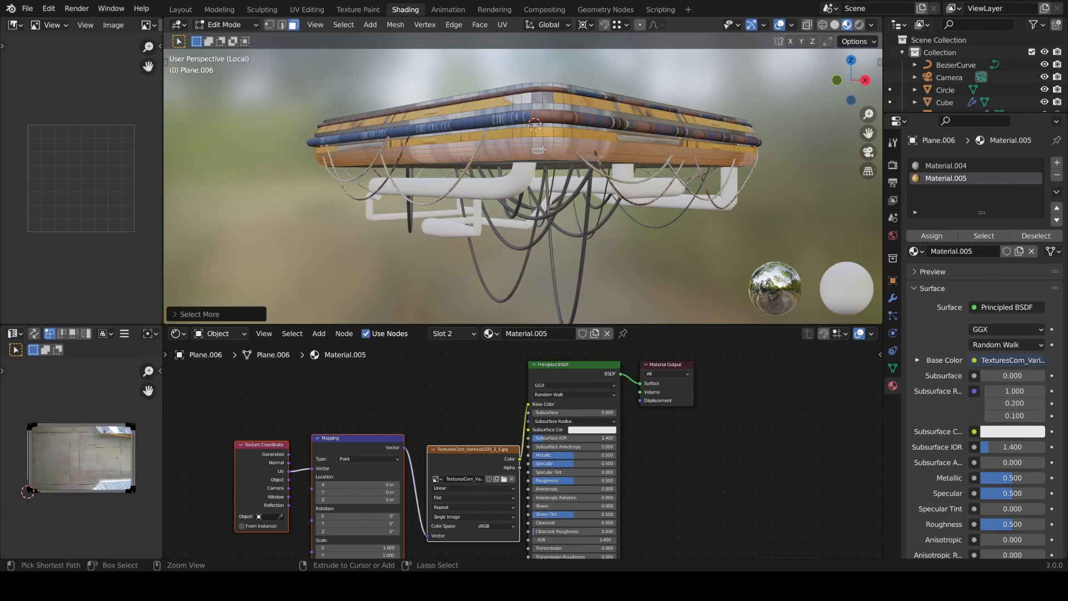
# - Add a third material slot with a new material and give it the TexturesCom_FuseBox0065_S.jpg image texture
pyautogui.click(1056, 165)
pyautogui.click(977, 251)
pyautogui.hotkey('ctrl', 't')
pyautogui.click(422, 436)
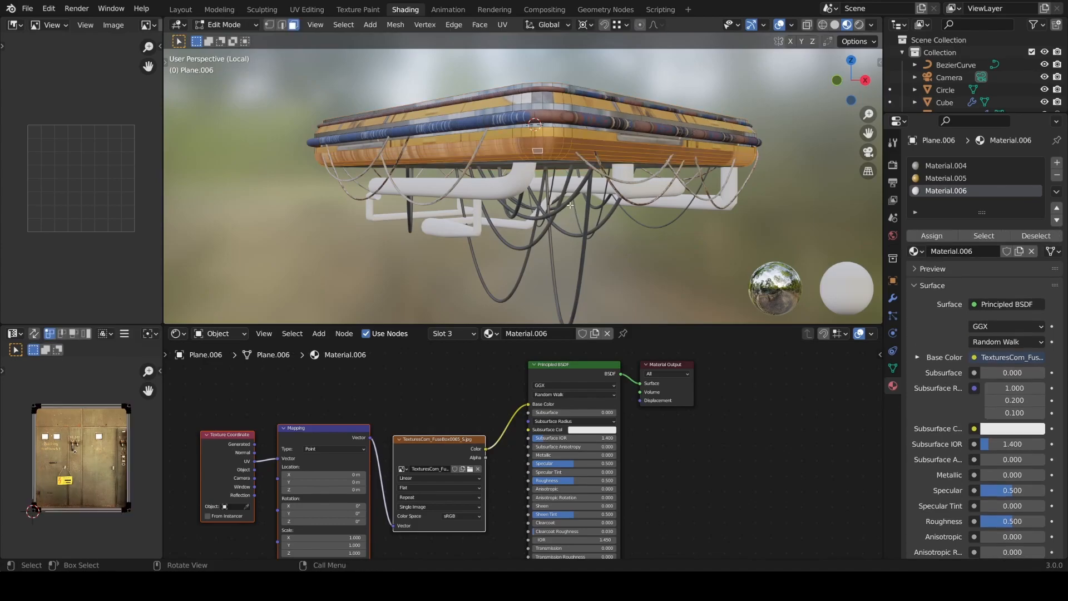
# - Unwrap the selected lower side faces with Cube Projection and save the file
pyautogui.press('u')
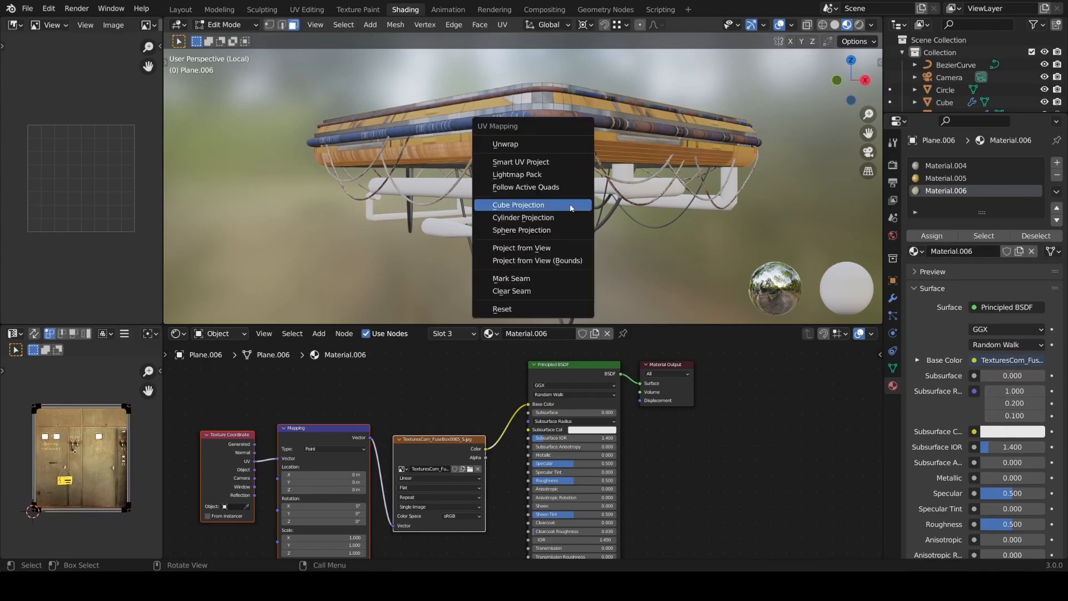
pyautogui.click(561, 208)
pyautogui.press('Tab')
pyautogui.moveTo(573, 202); pyautogui.dragTo(591, 171, button='middle')
pyautogui.hotkey('ctrl', 's')
# - Select the platform's bottom face and add a fourth material slot with a new material and an image texture setup
pyautogui.press('Tab')
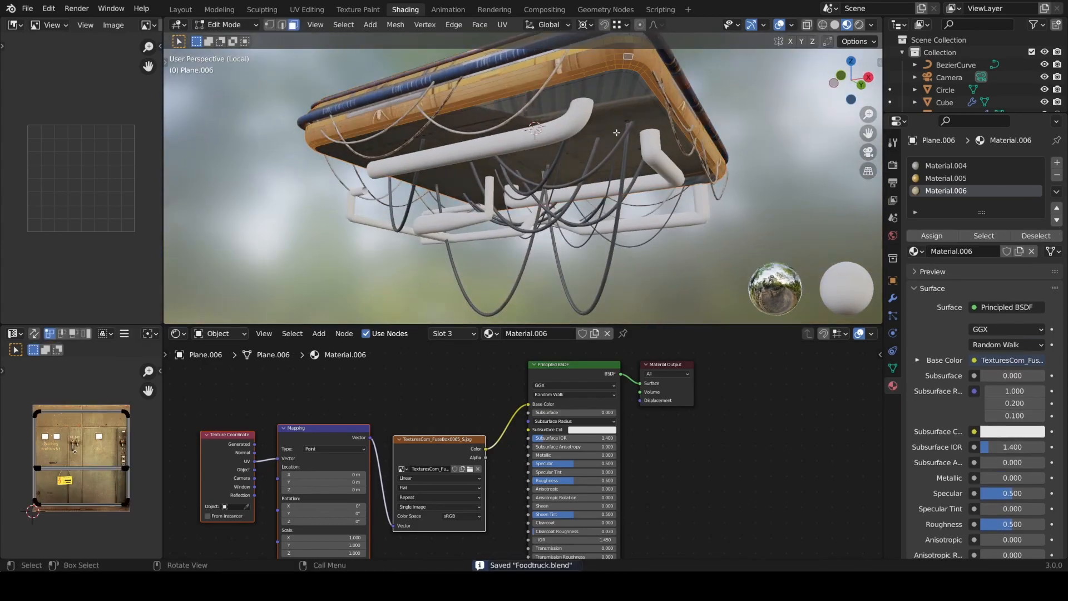
pyautogui.click(622, 112)
pyautogui.click(1056, 162)
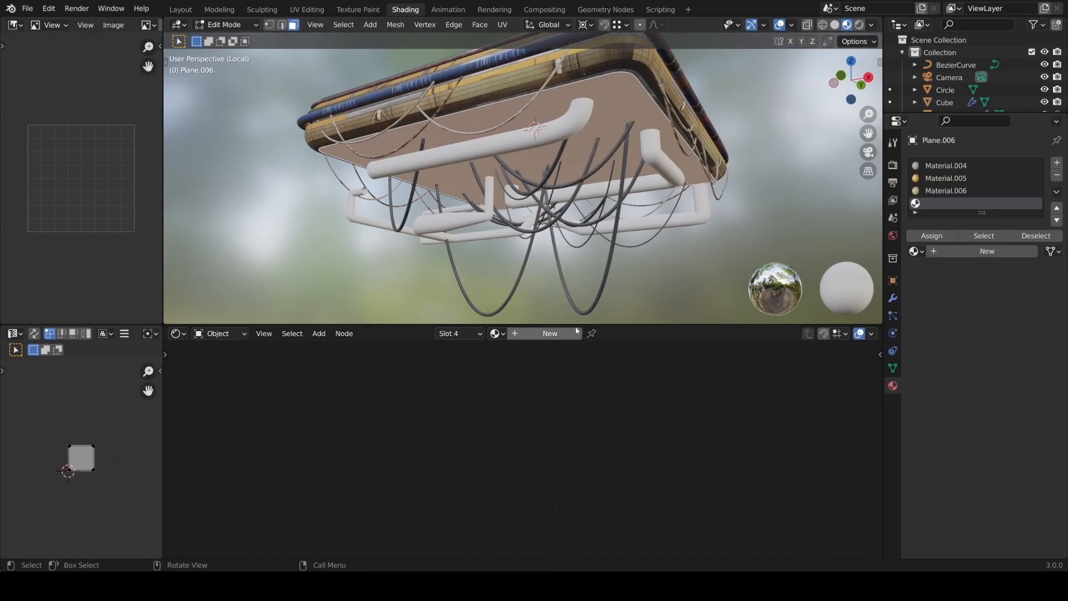
pyautogui.click(543, 333)
pyautogui.hotkey('ctrl', 't')
pyautogui.moveTo(511, 536); pyautogui.dragTo(475, 482)
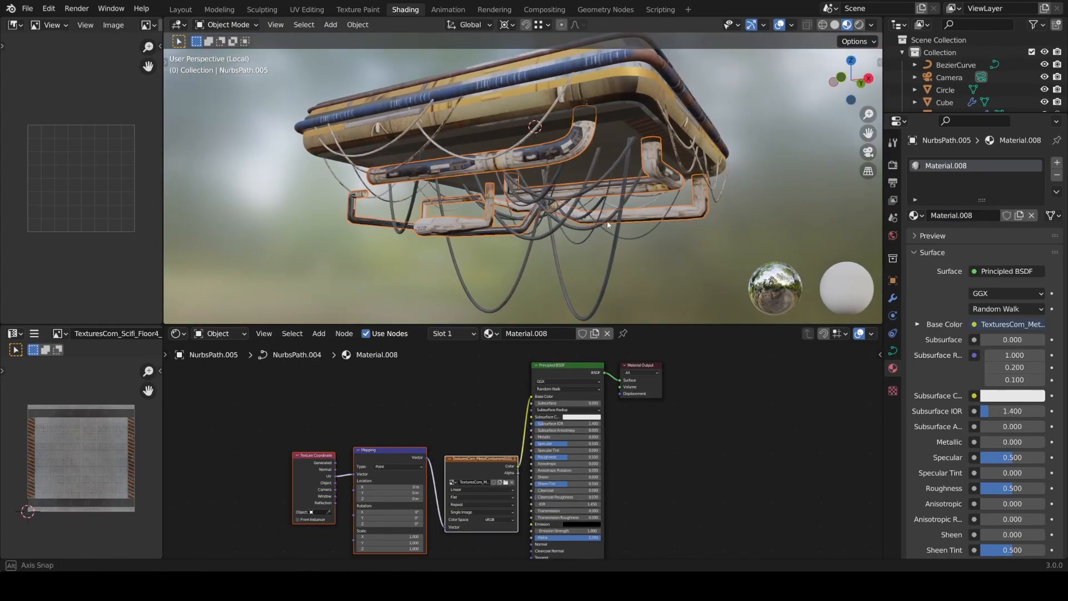
pyautogui.moveTo(607, 221); pyautogui.dragTo(569, 295, button='middle')
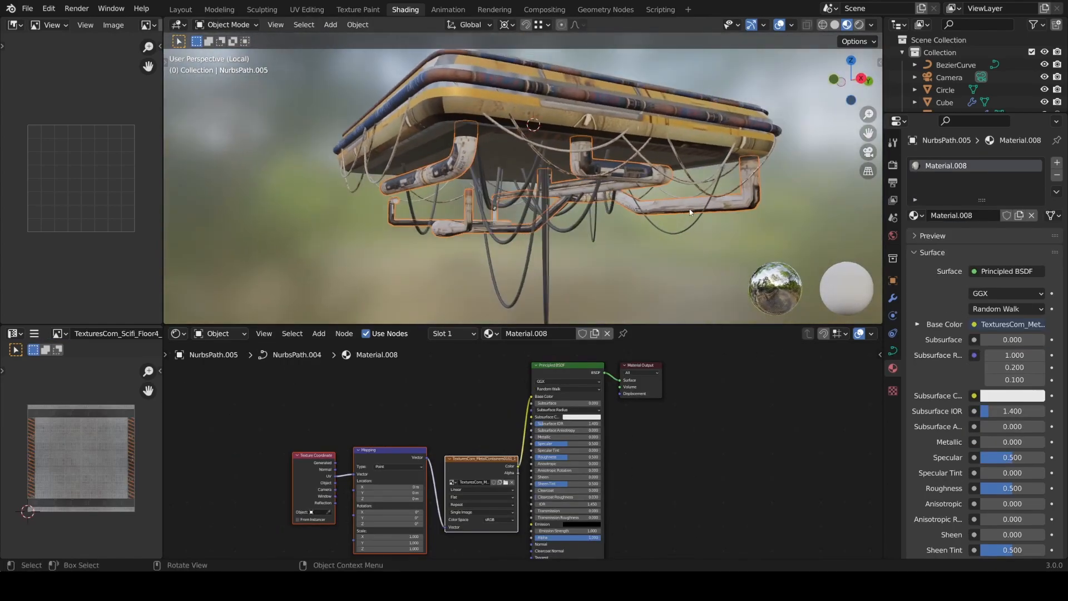
# - Drive the underside pipes' texture mapping with Generated coordinates instead of UV and save the file
pyautogui.scroll(3, 334, 456)
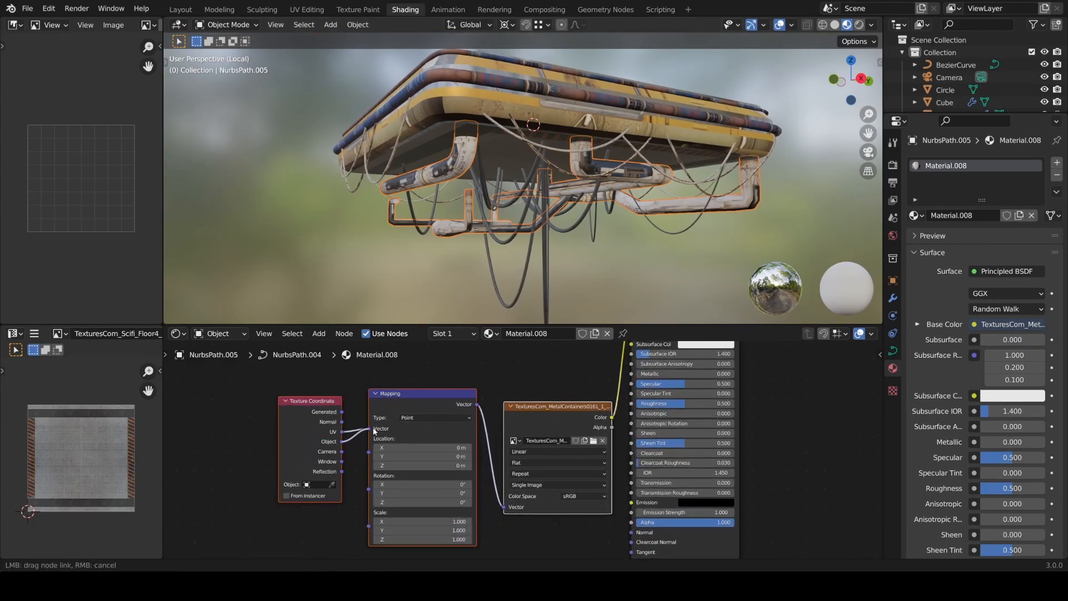
pyautogui.moveTo(342, 413); pyautogui.dragTo(370, 431)
pyautogui.moveTo(528, 240); pyautogui.dragTo(633, 248, button='middle')
pyautogui.hotkey('ctrl', 's')
# - Set the pipe material's Metallic to 0.5 and Roughness to 0.7
pyautogui.doubleClick(691, 375)
pyautogui.write('.5')
pyautogui.press('Return')
pyautogui.doubleClick(693, 403)
pyautogui.write('.7')
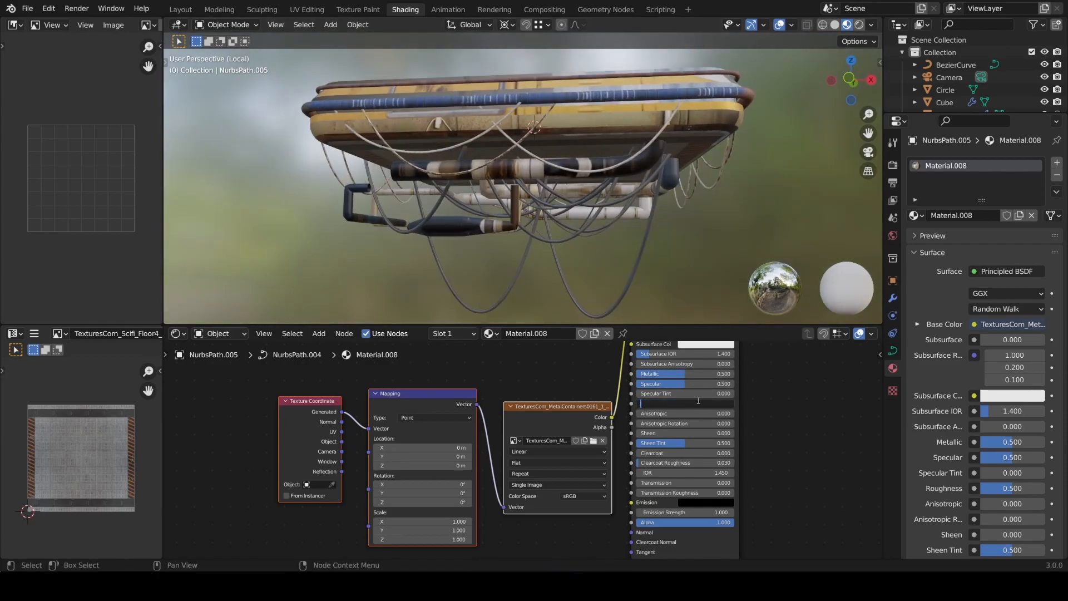
pyautogui.press('Return')
pyautogui.moveTo(699, 183); pyautogui.dragTo(632, 185, button='middle')
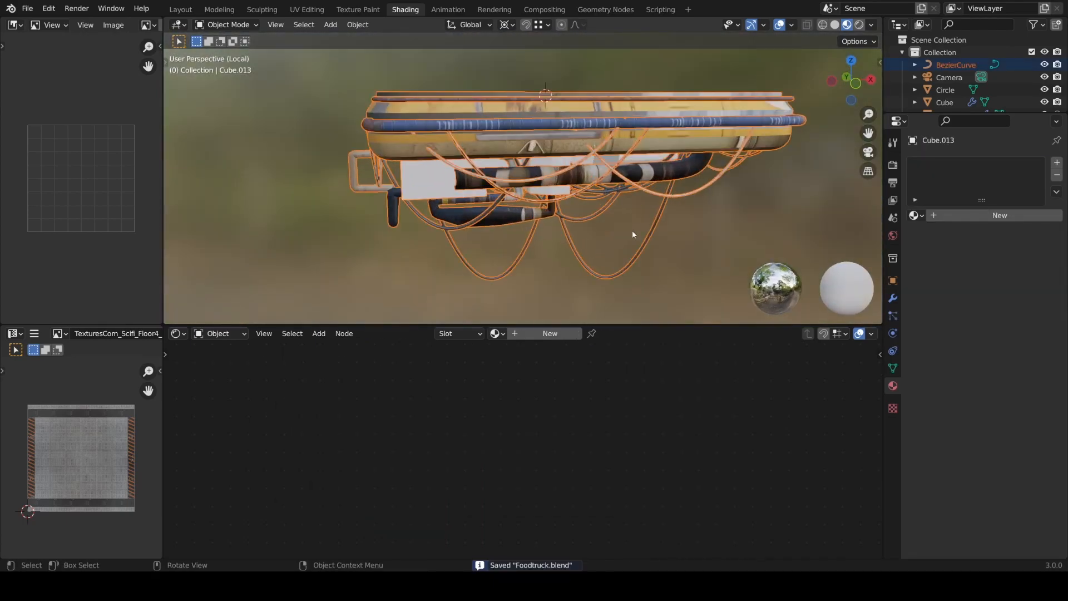
# - Move the plain boxes under the platform about -0.18 m along the global Y axis and save the file
pyautogui.moveTo(632, 231); pyautogui.dragTo(602, 206, button='middle')
pyautogui.press('g')
pyautogui.rightClick(606, 205)
pyautogui.hotkey('ctrl', 'i')
pyautogui.press('g')
pyautogui.press('y')
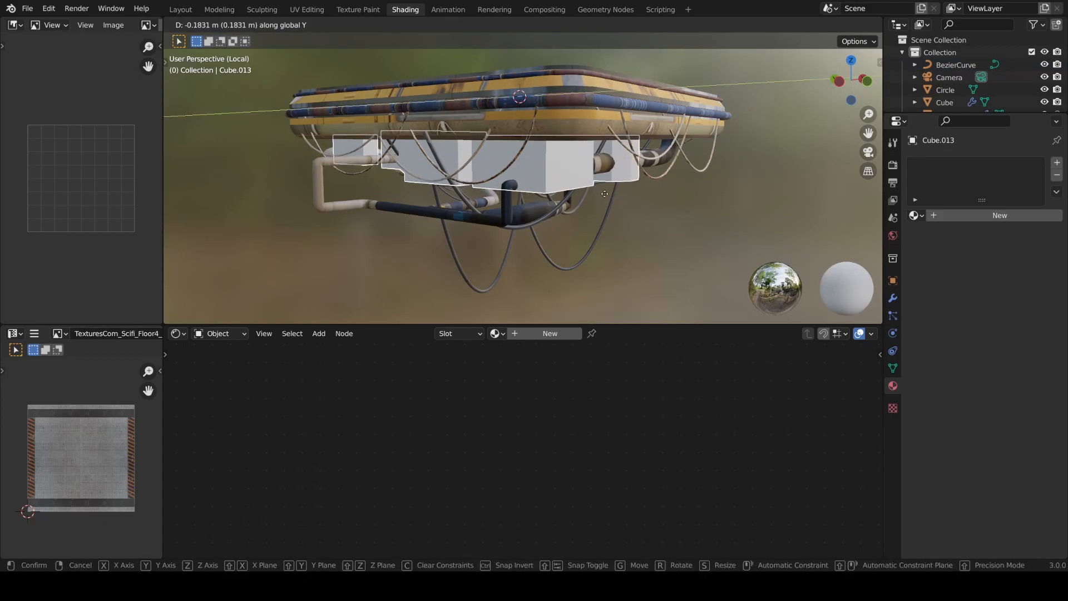
pyautogui.click(606, 193)
pyautogui.moveTo(608, 192); pyautogui.dragTo(633, 200, button='middle')
pyautogui.hotkey('ctrl', 's')
# - Give the underside boxes a new material with a mapped orange metal container image texture and save the file
pyautogui.click(549, 333)
pyautogui.click(592, 388)
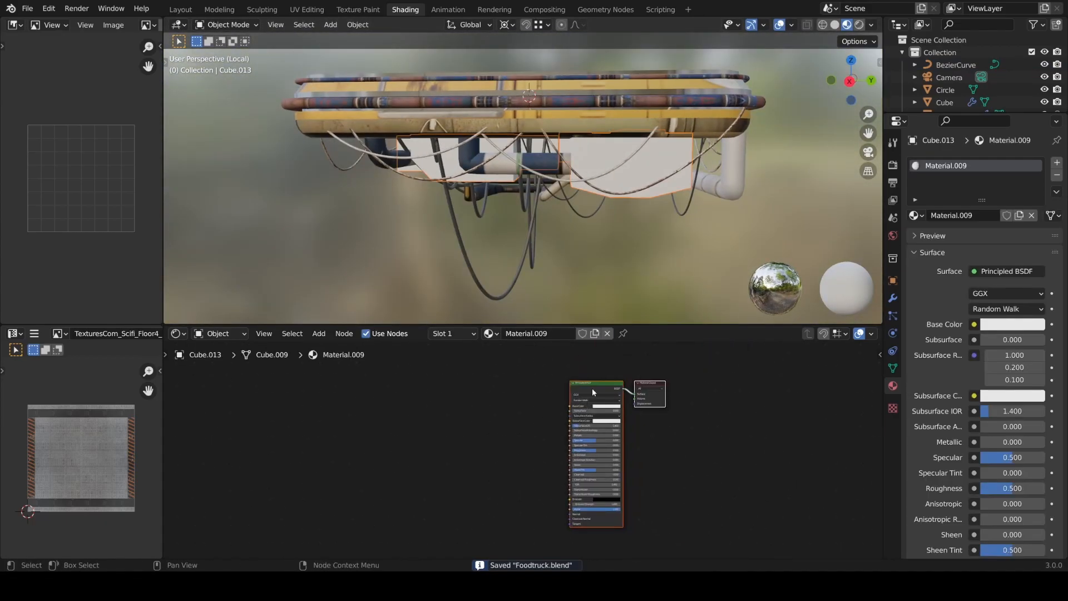
pyautogui.hotkey('ctrl', 't')
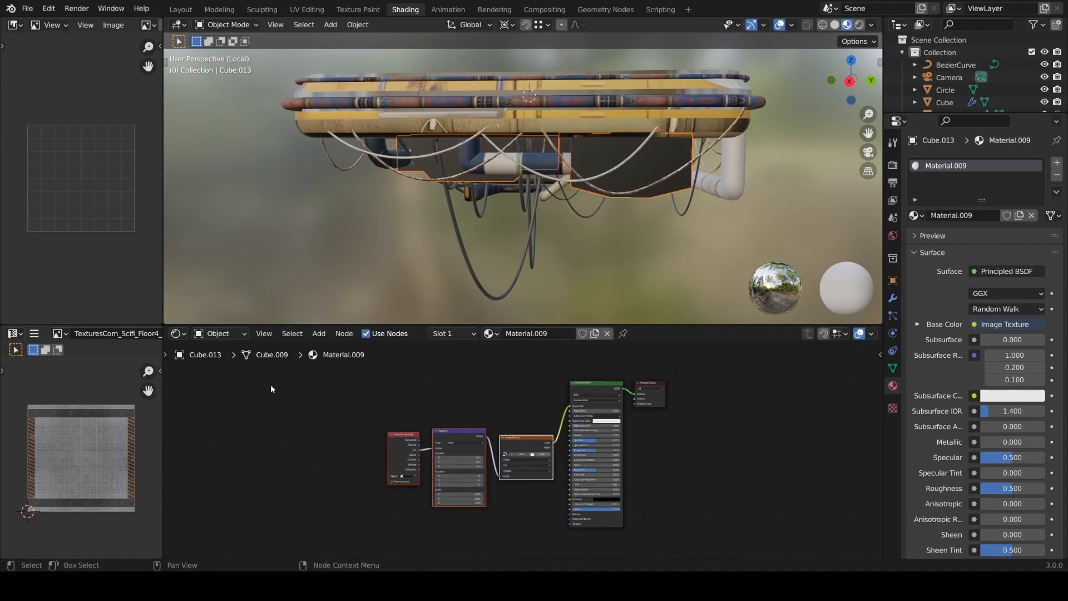
pyautogui.moveTo(489, 175); pyautogui.dragTo(583, 163, button='middle')
pyautogui.hotkey('ctrl', 's')
# - UV unwrap the underside boxes so the container texture covers their faces
pyautogui.press('Tab')
pyautogui.press('u')
pyautogui.click(635, 171)
pyautogui.press('Tab')
# - Rename the underside pipes' material to Pipes
pyautogui.click(531, 142)
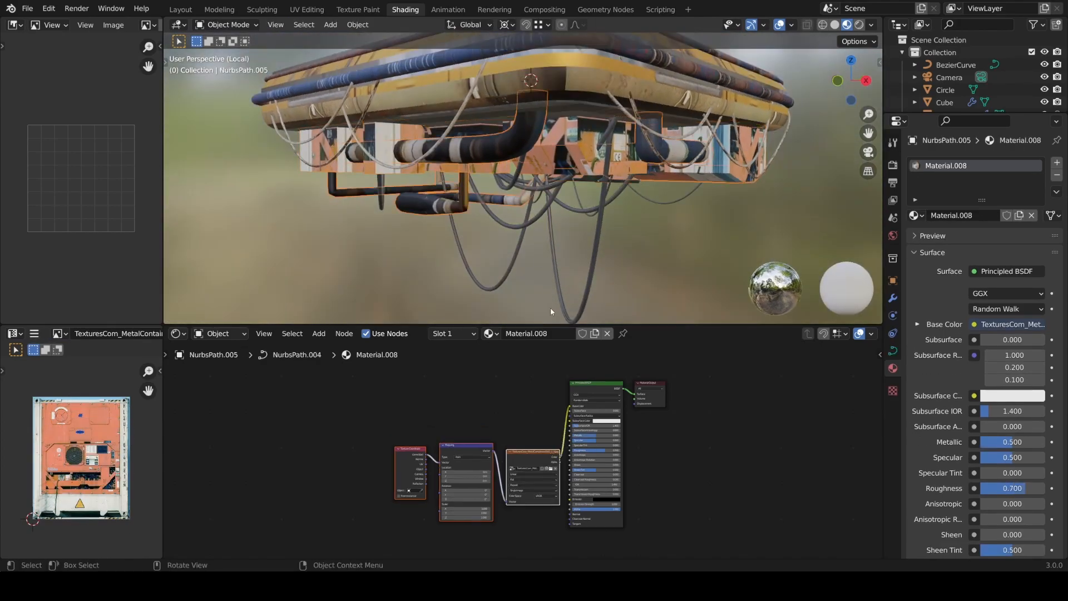
pyautogui.doubleClick(548, 332)
pyautogui.write('Pipes')
pyautogui.press('Return')
# - Select several complete boxes of the underside box object in Edit Mode
pyautogui.click(623, 150)
pyautogui.moveTo(623, 150); pyautogui.dragTo(632, 136, button='middle')
pyautogui.press('Tab')
pyautogui.click(604, 152)
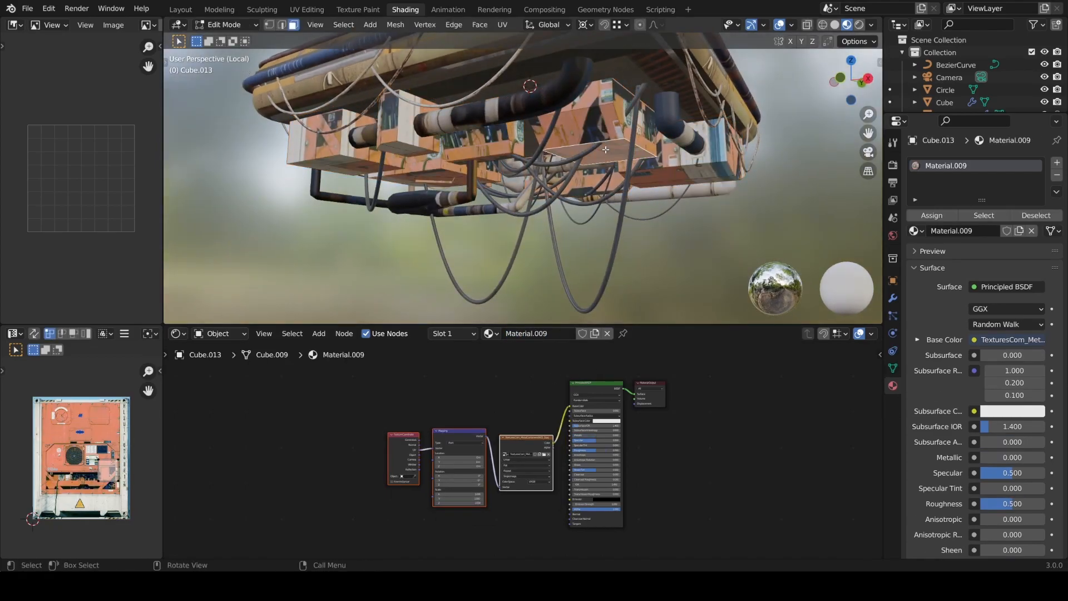
pyautogui.press('l')
pyautogui.press('l')
pyautogui.press('l')
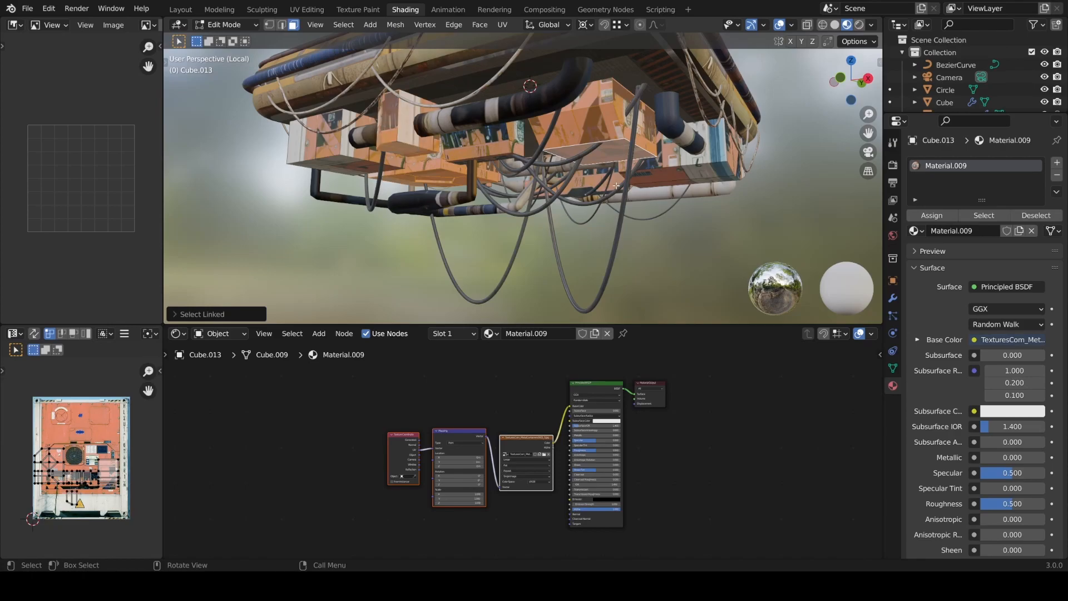
pyautogui.moveTo(409, 125); pyautogui.dragTo(607, 202, button='middle')
# - Add a second material slot, assign it to the selected boxes with the existing Pipes material, and save the file
pyautogui.click(1058, 162)
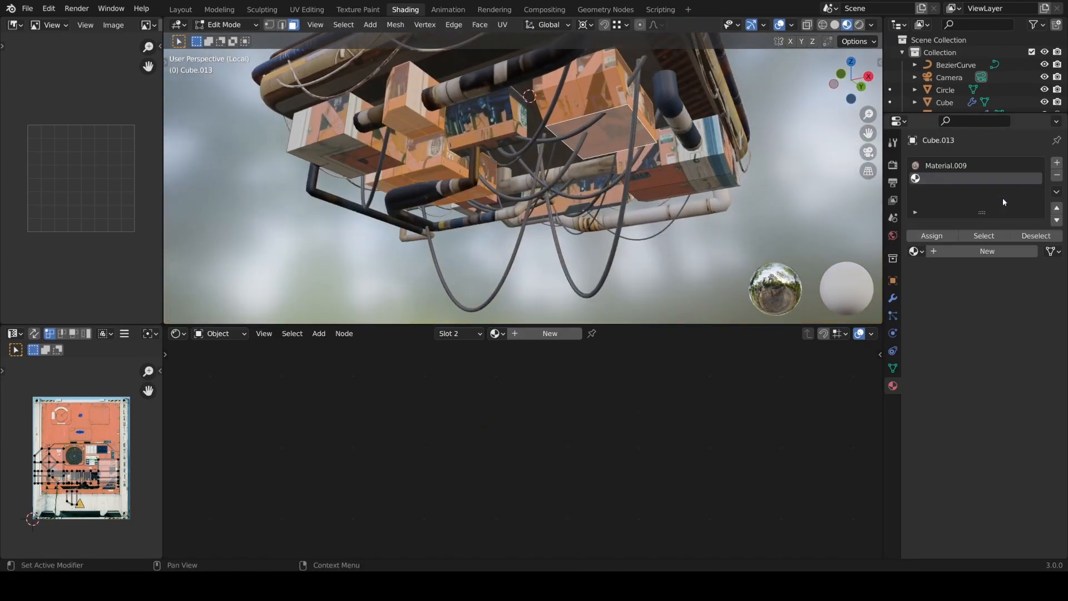
pyautogui.click(916, 251)
pyautogui.scroll(-8, 799, 367)
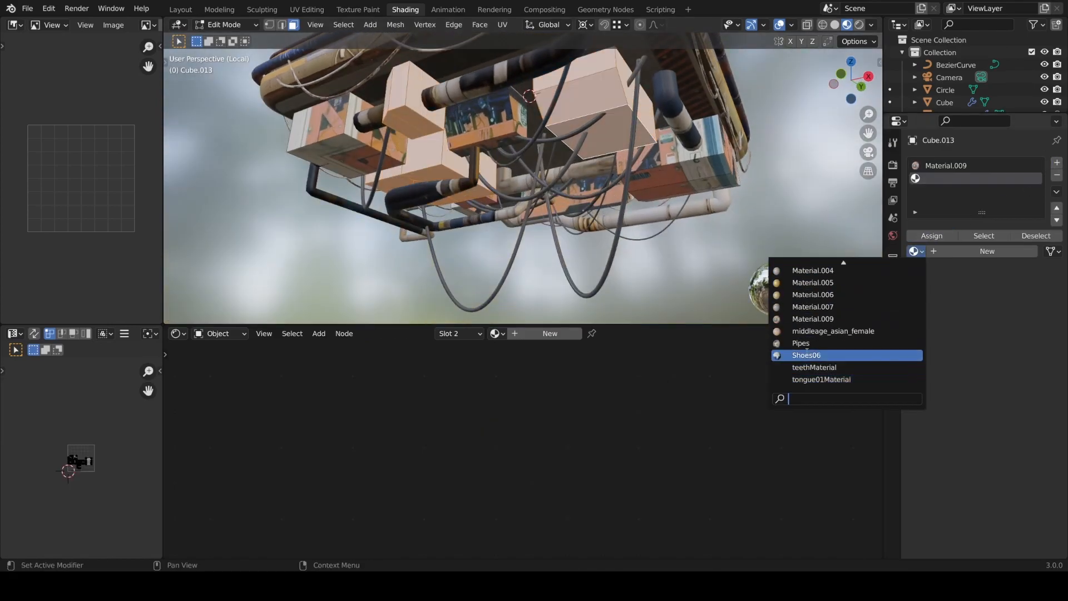
pyautogui.click(800, 344)
pyautogui.press('Tab')
pyautogui.moveTo(579, 140); pyautogui.dragTo(543, 189, button='middle')
pyautogui.hotkey('ctrl', 's')
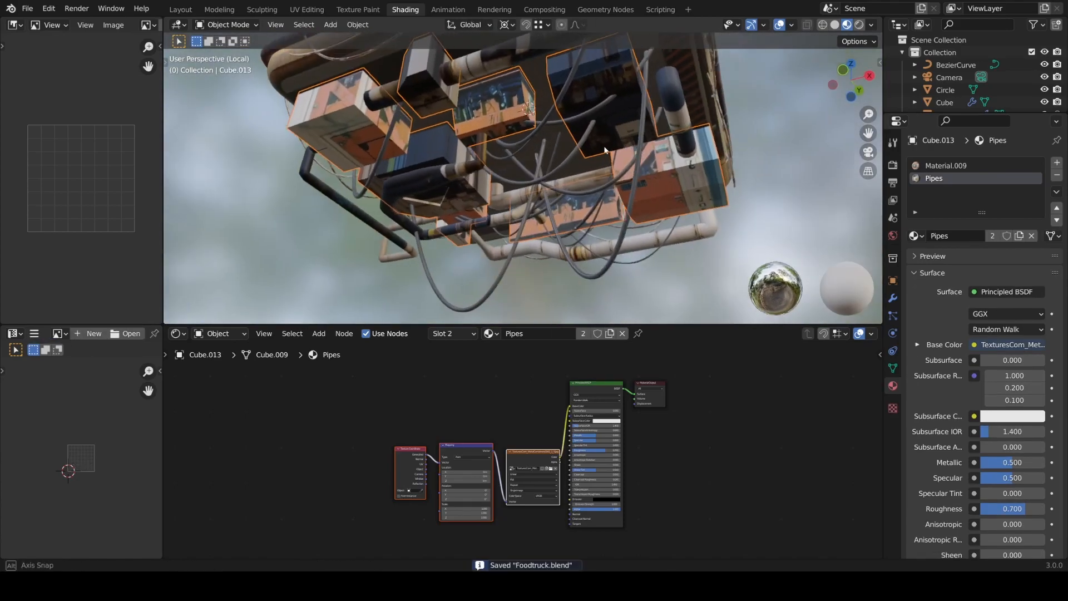
# - Connect the UV output to the Mapping node of the Pipes material in place of Generated and save the file
pyautogui.press('Tab')
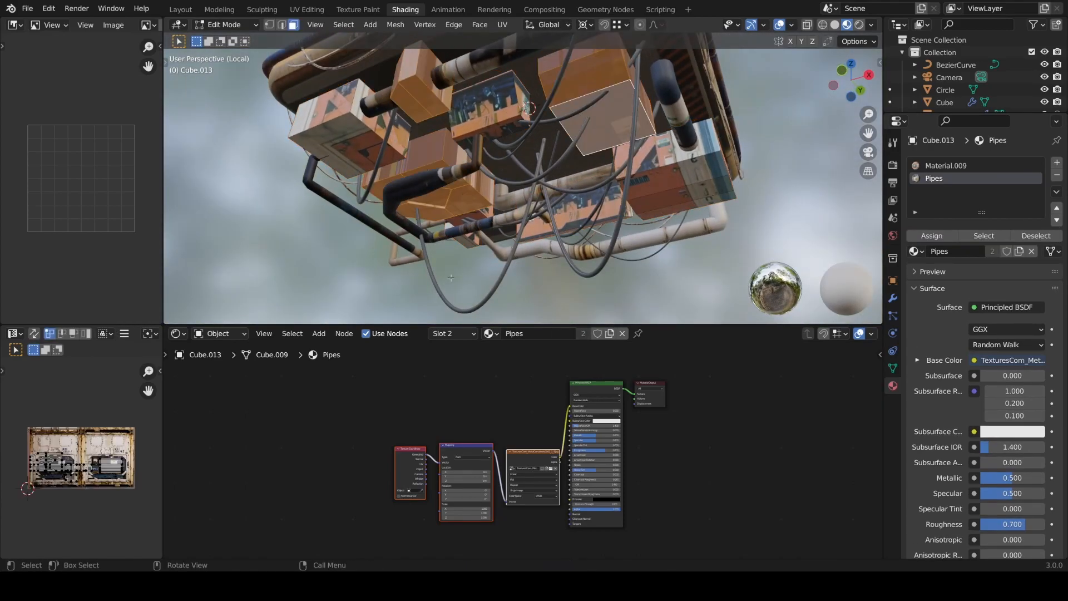
pyautogui.scroll(4, 521, 450)
pyautogui.press('Tab')
pyautogui.hotkey('ctrl', 's')
pyautogui.moveTo(638, 152); pyautogui.dragTo(577, 176, button='middle')
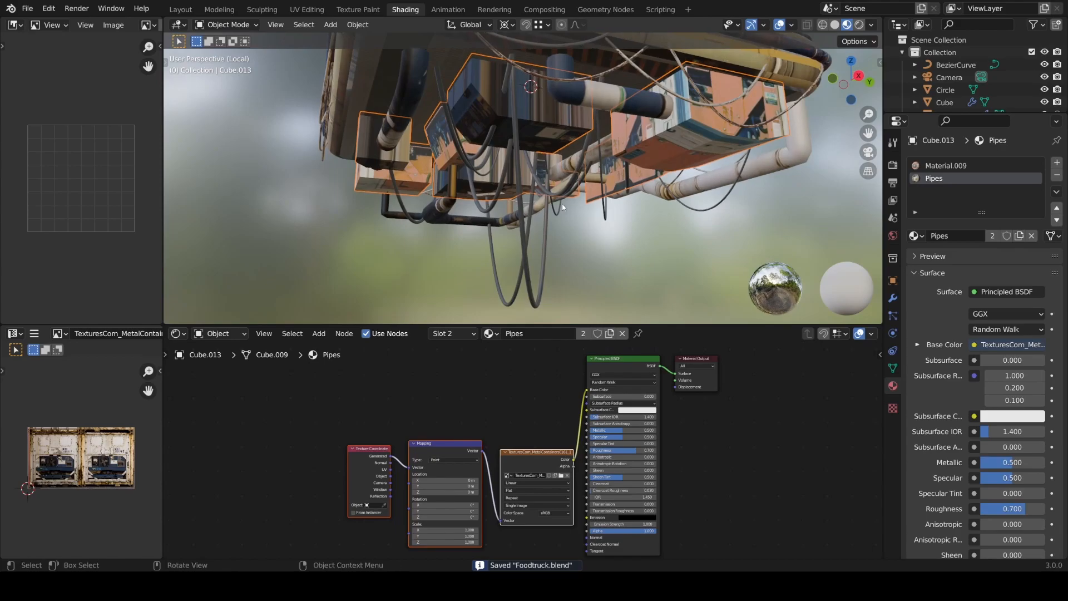
pyautogui.scroll(2, 470, 463)
pyautogui.moveTo(424, 415); pyautogui.dragTo(451, 413)
pyautogui.moveTo(445, 278); pyautogui.dragTo(519, 299, button='middle')
# - Try rotating the Pipes texture mapping 90° around Z
pyautogui.press('Tab')
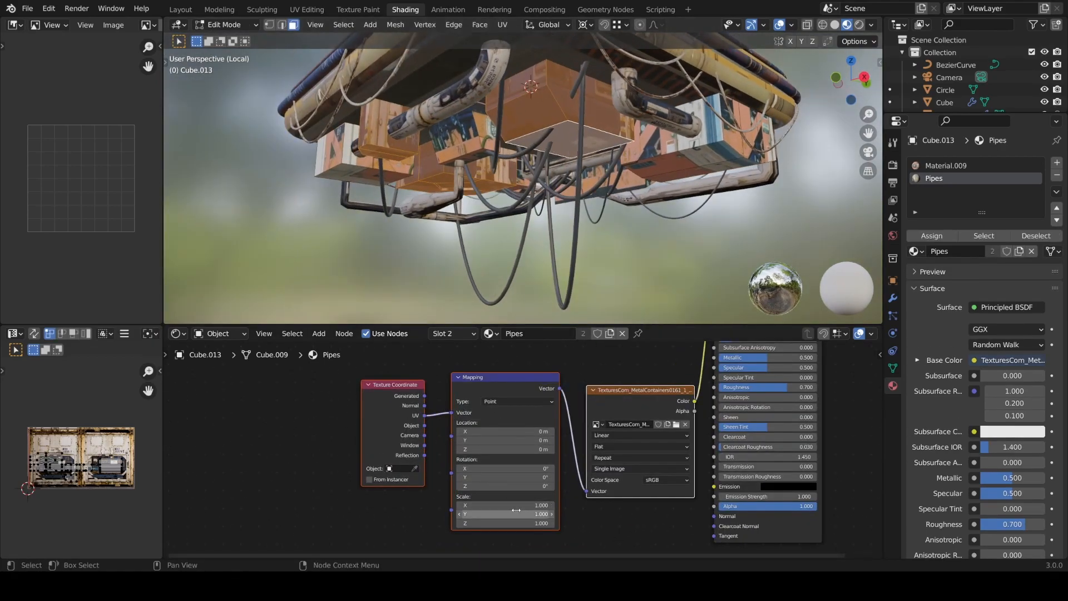
pyautogui.moveTo(503, 485); pyautogui.dragTo(553, 486)
pyautogui.click(523, 487)
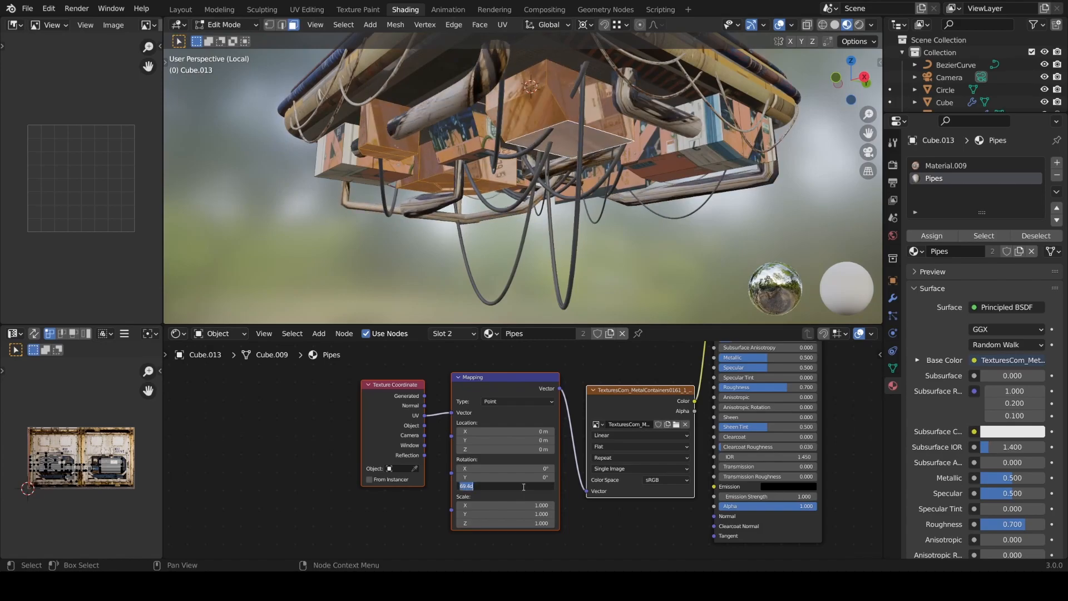
pyautogui.write('90')
pyautogui.press('Return')
# - Shift the Pipes texture mapping to a Y location of 5.2 m
pyautogui.moveTo(504, 449); pyautogui.dragTo(562, 442)
pyautogui.press('Escape')
pyautogui.moveTo(432, 177); pyautogui.dragTo(471, 173, button='middle')
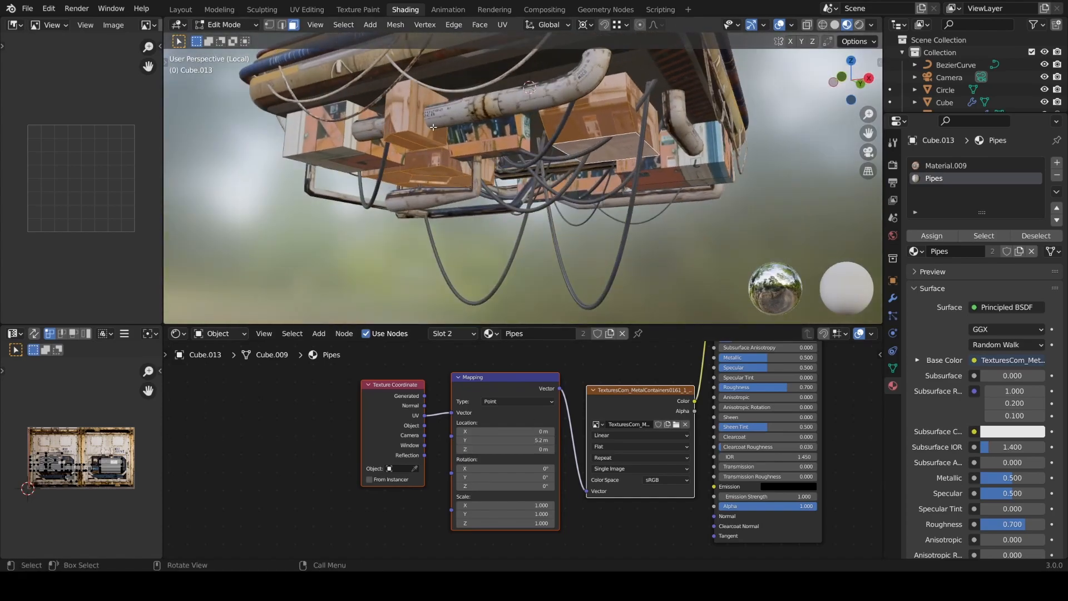
# - Select the complete boxes that use the Pipes material and UV unwrap them again
pyautogui.click(427, 133)
pyautogui.press('l')
pyautogui.press('l')
pyautogui.press('l')
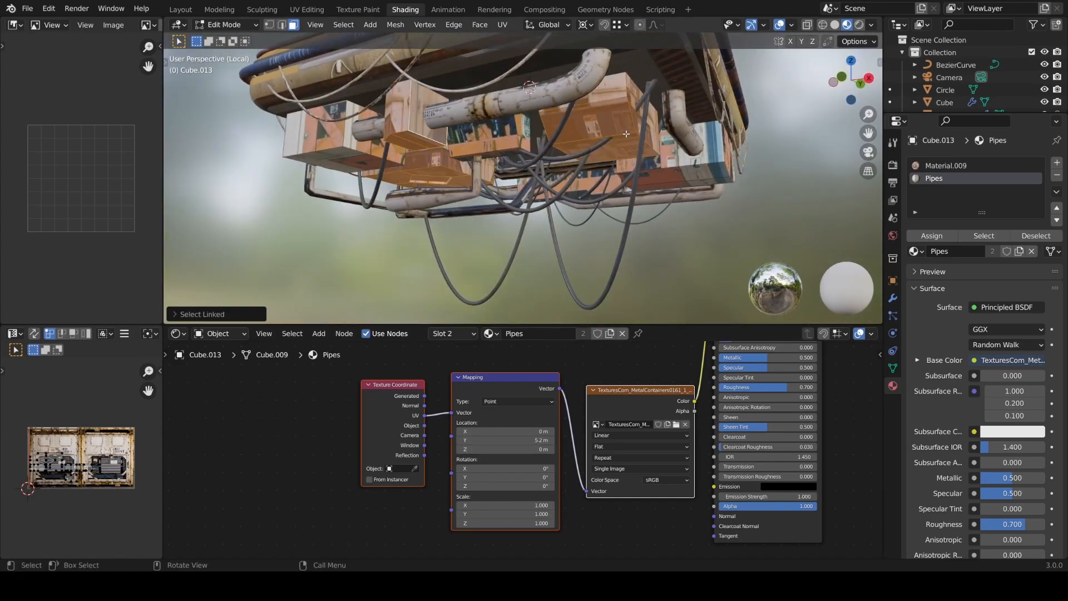
pyautogui.moveTo(628, 145); pyautogui.dragTo(565, 192, button='middle')
pyautogui.press('u')
pyautogui.click(565, 192)
# - Move all the selected boxes' UVs about 0.24 upward onto a cleaner part of the texture and save the file
pyautogui.scroll(-3, 564, 192)
pyautogui.press('a')
pyautogui.press('g')
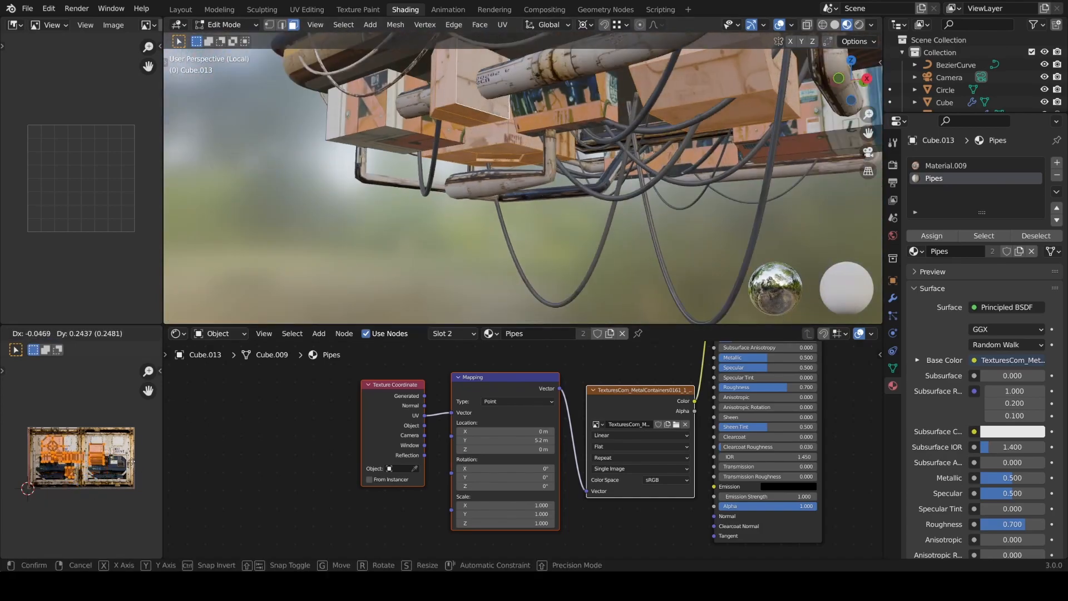
pyautogui.click(130, 460)
pyautogui.press('Tab')
pyautogui.moveTo(560, 227); pyautogui.dragTo(582, 165, button='middle')
pyautogui.scroll(-2, 543, 160)
pyautogui.hotkey('ctrl', 's')
# - Move the Pipes material's coordinate, mapping and image nodes away from the Principled BSDF to make room between them
pyautogui.scroll(-4, 590, 411)
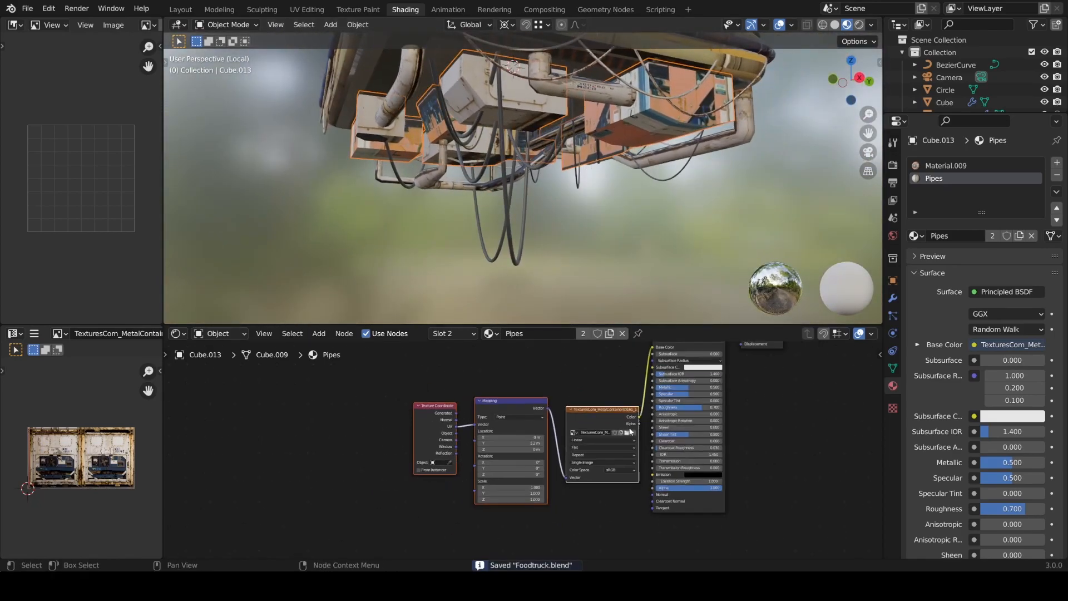
pyautogui.moveTo(590, 412); pyautogui.dragTo(568, 395, button='middle')
pyautogui.click(569, 393)
pyautogui.moveTo(568, 383); pyautogui.dragTo(421, 440)
pyautogui.press('g')
pyautogui.click(334, 415)
pyautogui.moveTo(479, 223); pyautogui.dragTo(499, 224, button='middle')
# - Add a Bump node linking the Pipes image color to the shader's Normal, set its strength to 0.1 and save
pyautogui.moveTo(540, 420); pyautogui.dragTo(541, 441, button='middle')
pyautogui.hotkey('ctrl', 'b')
pyautogui.click(569, 473)
pyautogui.moveTo(510, 408); pyautogui.dragTo(570, 512)
pyautogui.moveTo(612, 483); pyautogui.dragTo(633, 500)
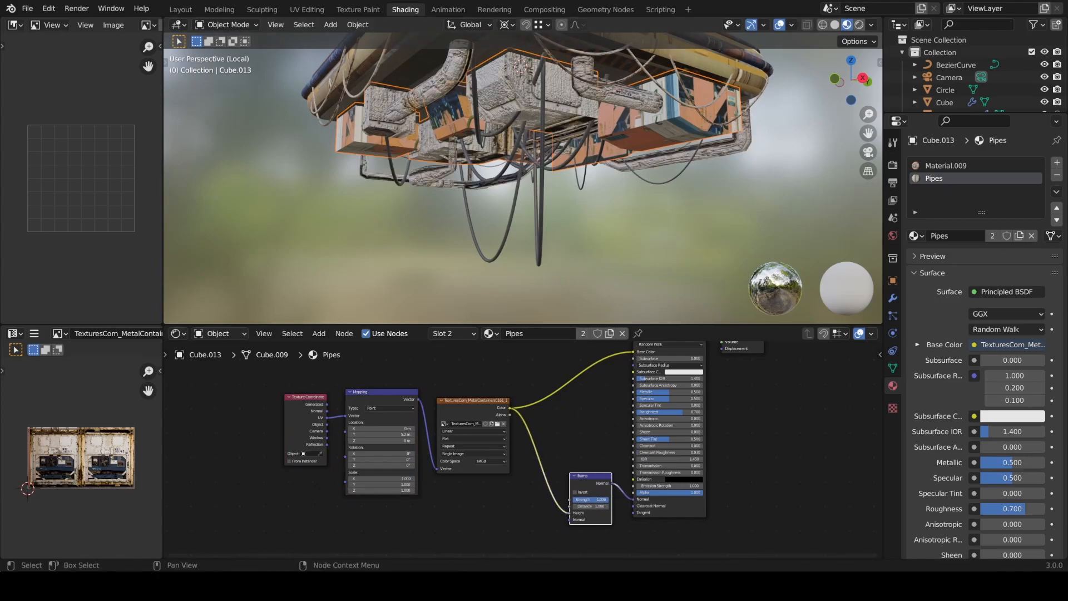
pyautogui.write('1')
pyautogui.press('Return')
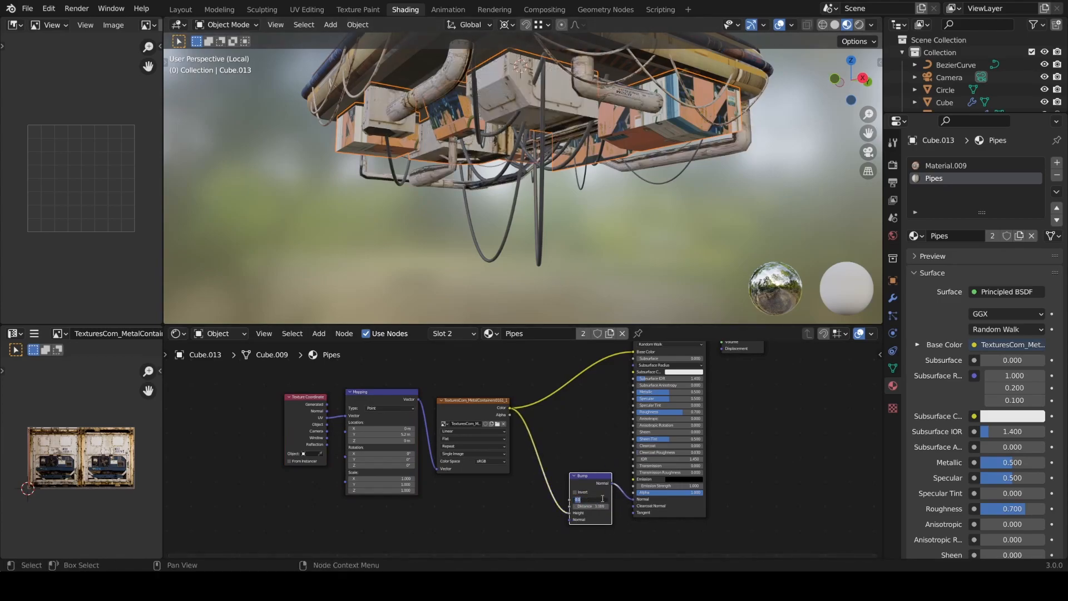
pyautogui.hotkey('ctrl', 's')
# - Add a Bump node to the platform's Material.007, with the image color as Height and its output feeding the shader's Normal
pyautogui.moveTo(491, 177); pyautogui.dragTo(420, 278, button='middle')
pyautogui.moveTo(421, 233); pyautogui.dragTo(390, 284, button='middle')
pyautogui.click(528, 192)
pyautogui.scroll(-1, 529, 192)
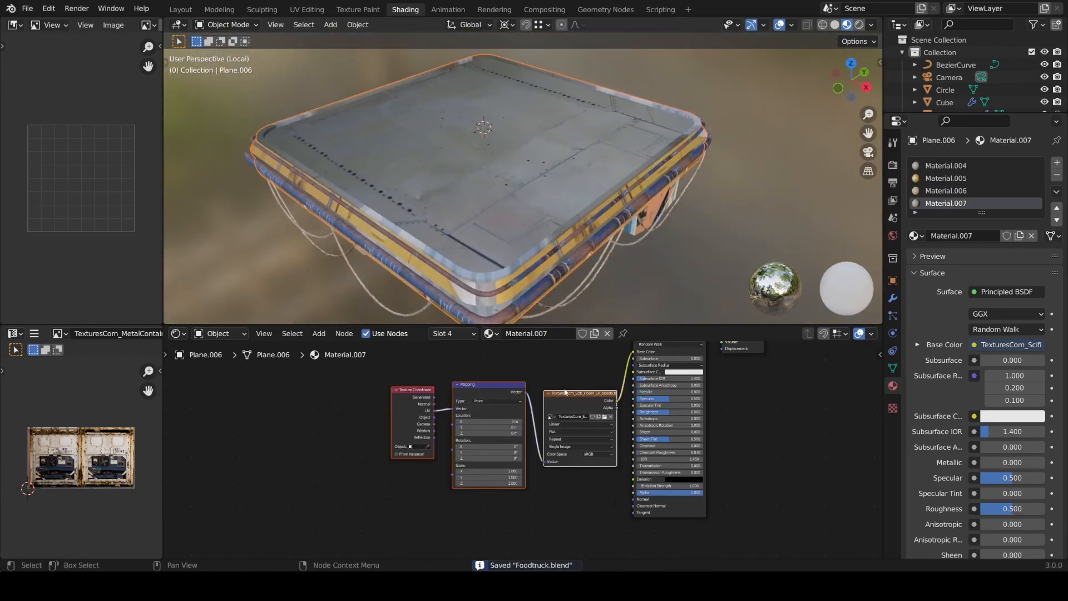
pyautogui.moveTo(562, 403); pyautogui.dragTo(451, 389)
pyautogui.hotkey('shift', 'a')
pyautogui.click(584, 491)
pyautogui.moveTo(610, 488); pyautogui.dragTo(632, 499)
pyautogui.moveTo(503, 388); pyautogui.dragTo(568, 516)
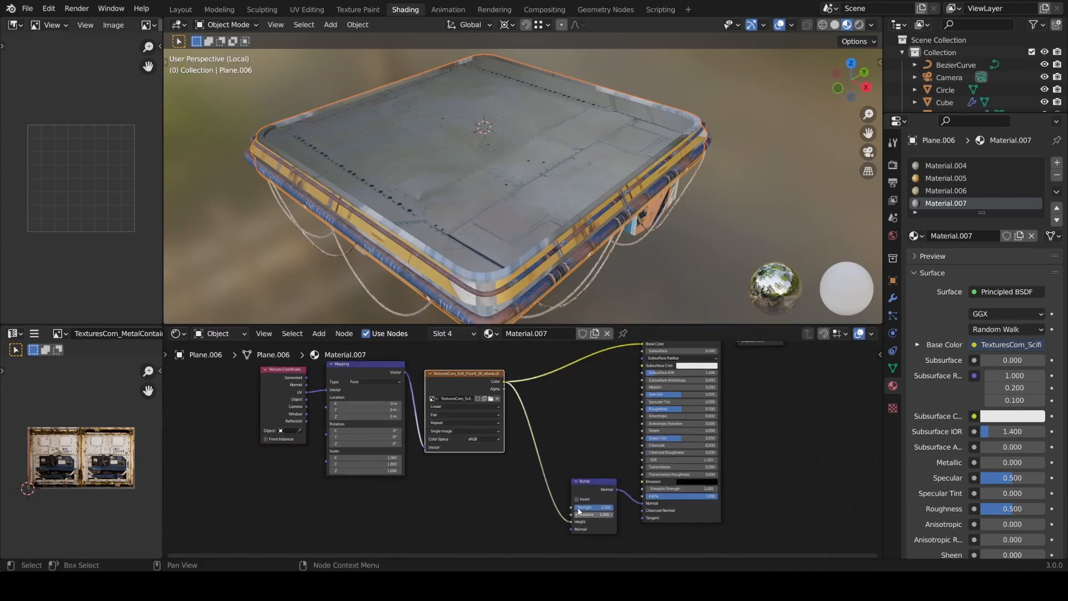
# - Insert a ColorRamp node between Material.007's image color and the Bump height, and save the file
pyautogui.scroll(1, 573, 501)
pyautogui.hotkey('shift', 'a')
pyautogui.click(540, 416)
pyautogui.scroll(2, 620, 488)
pyautogui.moveTo(620, 489); pyautogui.dragTo(611, 443, button='middle')
pyautogui.moveTo(518, 399); pyautogui.dragTo(515, 398)
pyautogui.scroll(-3, 594, 262)
pyautogui.moveTo(594, 263); pyautogui.dragTo(618, 189, button='middle')
pyautogui.hotkey('ctrl', 's')
# - Set the Bump strength of Material.007 to 0.5
pyautogui.scroll(6, 612, 195)
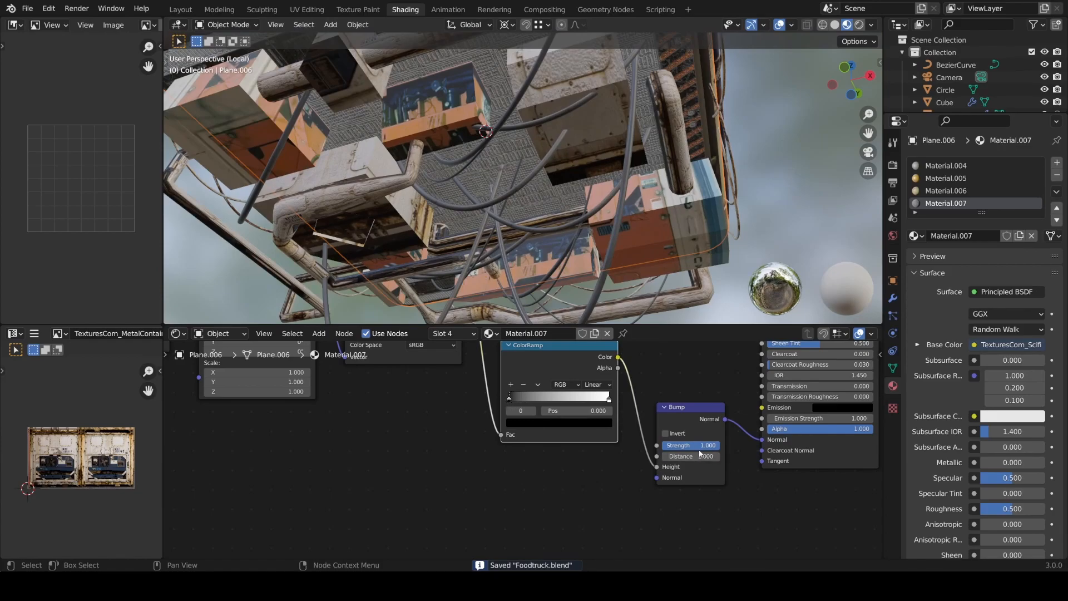
pyautogui.click(702, 445)
pyautogui.press('BackSpace')
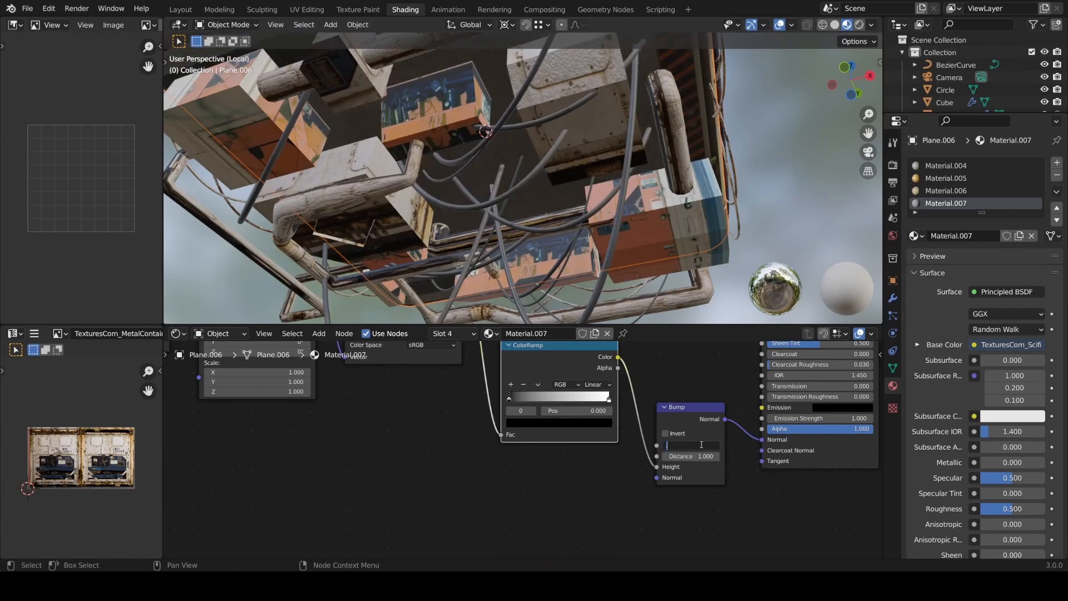
pyautogui.write('0.5')
pyautogui.press('Return')
pyautogui.press('Return')
# - Pull the ColorRamp's black and white stops close together while previewing the ramp, restore the shader output and save the file
pyautogui.moveTo(509, 398); pyautogui.dragTo(527, 399)
pyautogui.keyDown('ctrl'); pyautogui.keyDown('shift'); pyautogui.click(544, 372); pyautogui.keyUp('shift'); pyautogui.keyUp('ctrl')
pyautogui.moveTo(609, 398); pyautogui.dragTo(530, 402)
pyautogui.keyDown('ctrl'); pyautogui.keyDown('shift'); pyautogui.click(813, 456); pyautogui.keyUp('shift'); pyautogui.keyUp('ctrl')
pyautogui.hotkey('ctrl', 's')
pyautogui.moveTo(671, 142); pyautogui.dragTo(612, 207, button='middle')
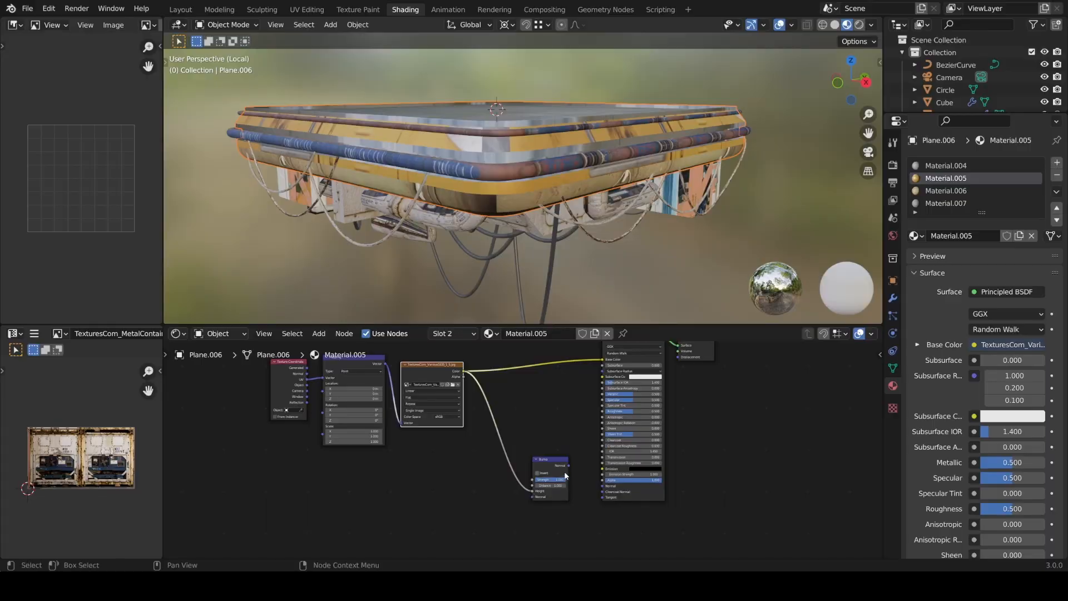
# - Connect Material.005's Bump node to the shader's Normal input, set its strength to 0.2 and save the file
pyautogui.scroll(5, 569, 217)
pyautogui.moveTo(575, 186); pyautogui.dragTo(532, 229, button='middle')
pyautogui.press('Return')
pyautogui.scroll(-4, 589, 190)
pyautogui.hotkey('alt', 'a')
pyautogui.hotkey('ctrl', 's')
# - Switch the viewport to rendered shading, set the World background strength to 1 and save the file
pyautogui.press('z')
pyautogui.click(567, 195)
pyautogui.moveTo(567, 196)
pyautogui.mouseDown(button='middle')
pyautogui.moveTo(593, 176)
pyautogui.moveTo(745, 164)
pyautogui.moveTo(734, 188)
pyautogui.mouseUp(button='middle')
pyautogui.click(219, 334)
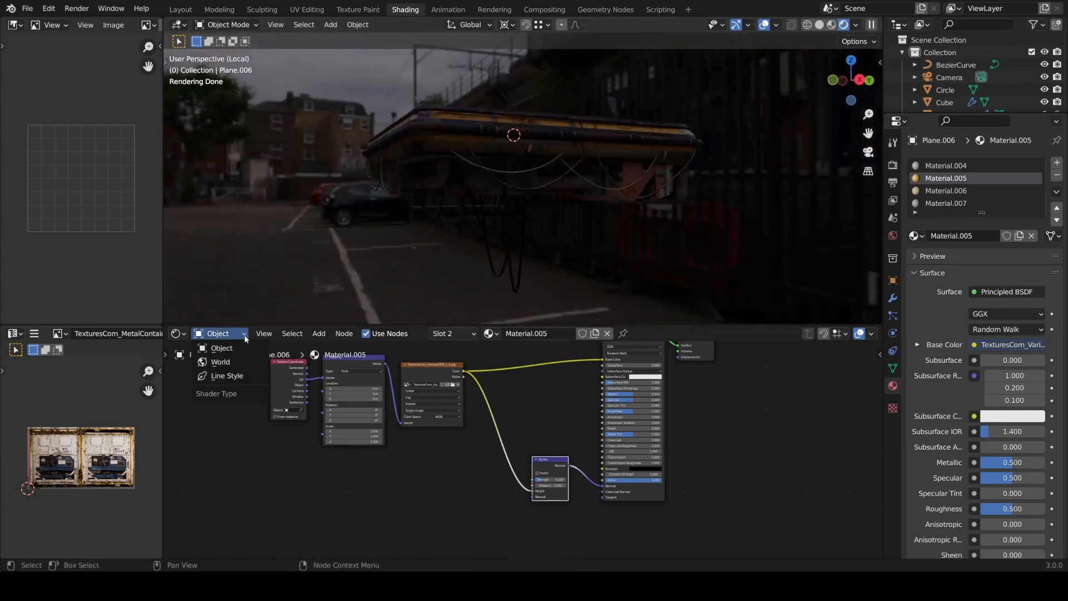
pyautogui.click(218, 363)
pyautogui.doubleClick(605, 375)
pyautogui.write('1')
pyautogui.press('Return')
pyautogui.moveTo(615, 169); pyautogui.dragTo(585, 292, button='middle')
pyautogui.hotkey('ctrl', 's')
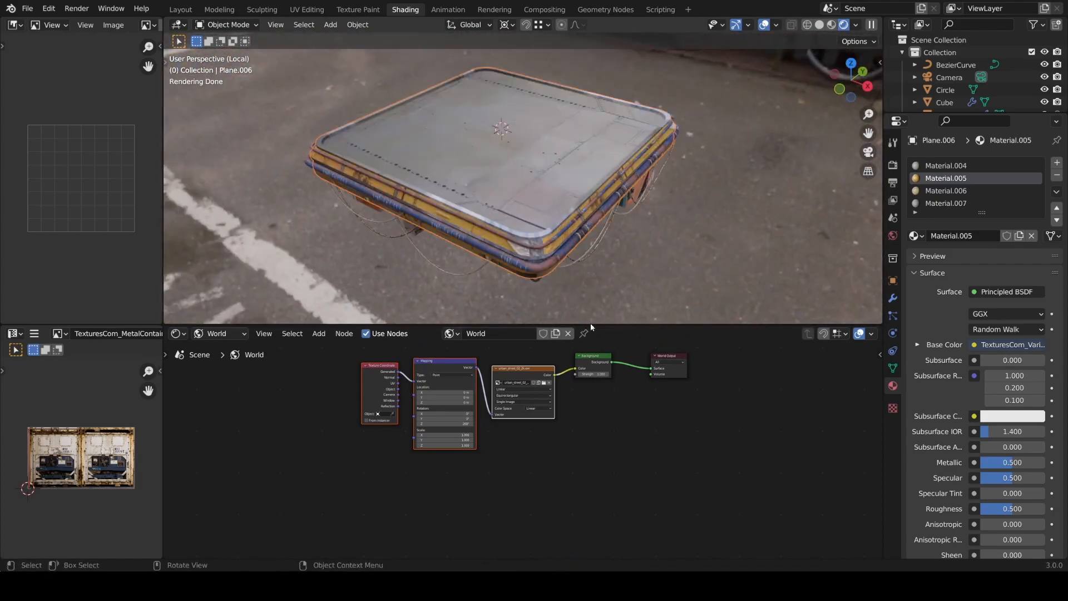
# - Return to the object shader, set the Roughness of the platform's Material.004 to 0.6 and save the file
pyautogui.click(236, 334)
pyautogui.click(232, 349)
pyautogui.scroll(4, 548, 416)
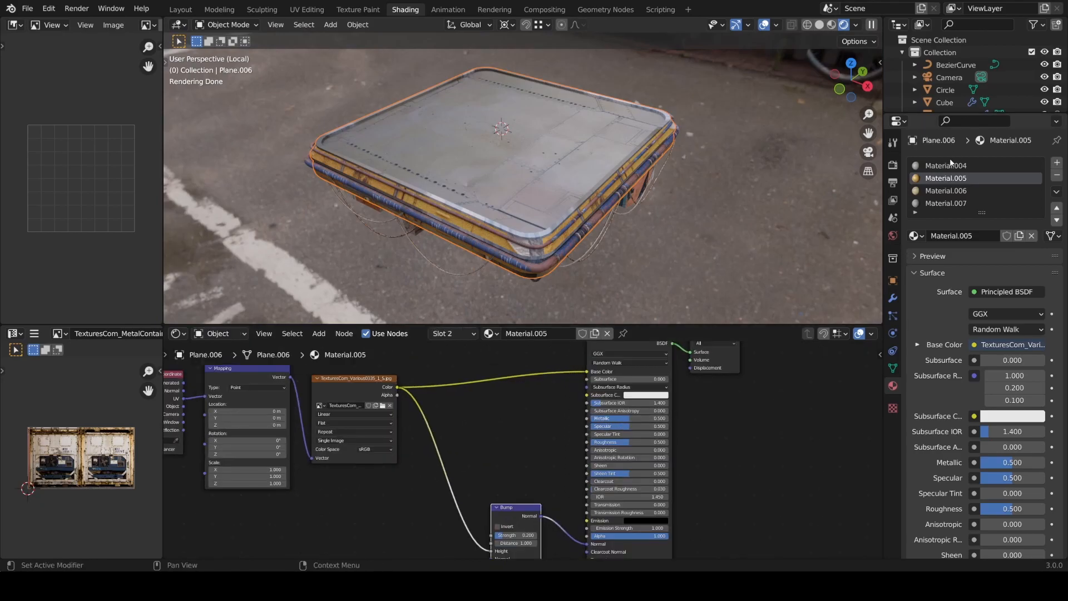
pyautogui.click(946, 166)
pyautogui.scroll(3, 620, 261)
pyautogui.hotkey('ctrl', 's')
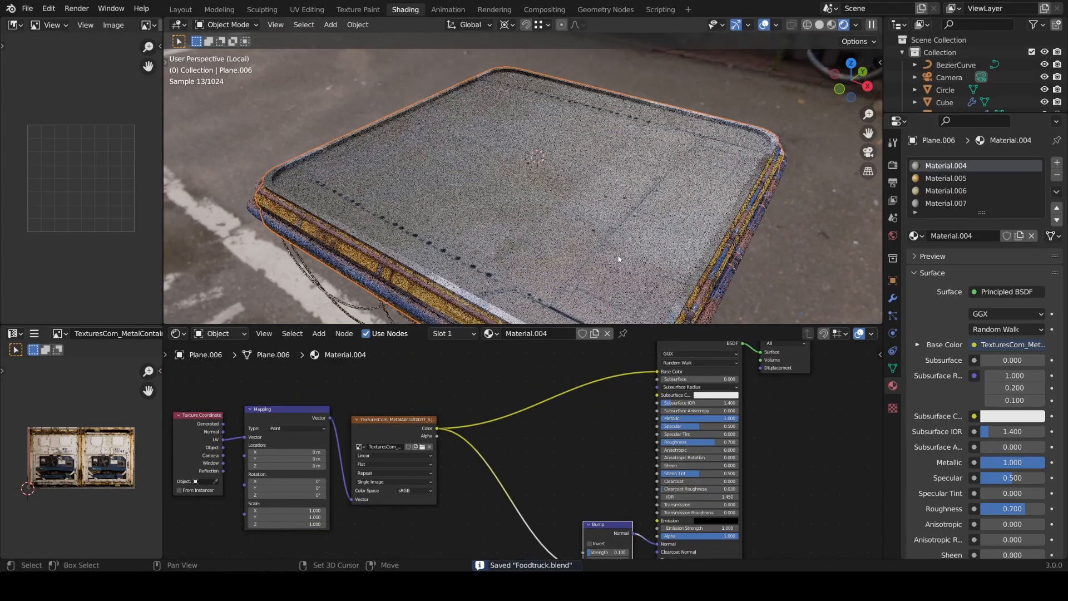
pyautogui.write('.6')
pyautogui.press('Return')
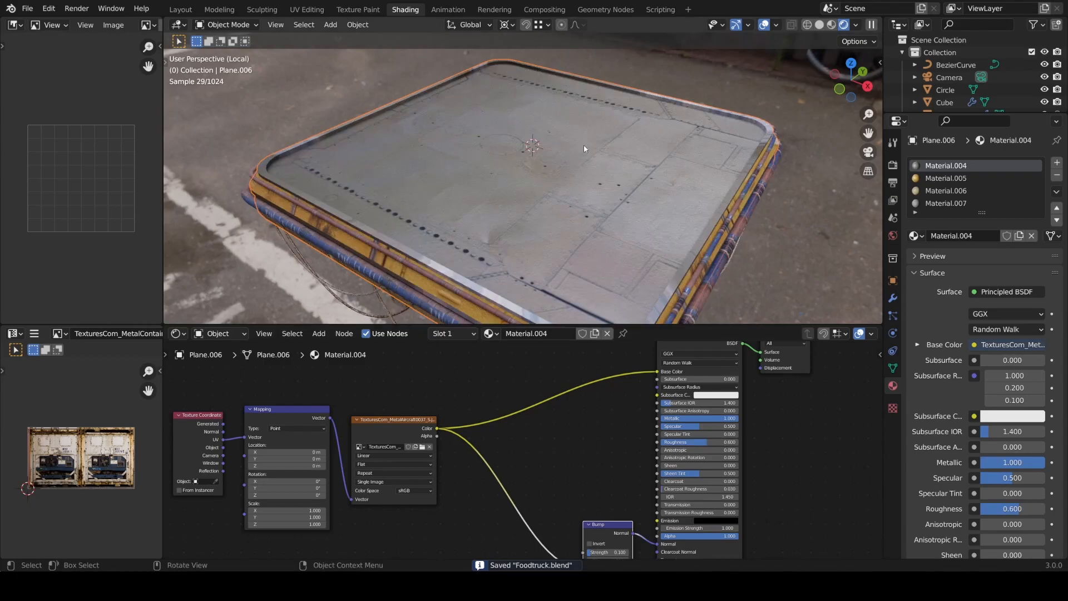
# - Examine the textured platform from several angles in different viewport shading modes
pyautogui.moveTo(562, 148); pyautogui.dragTo(513, 129, button='middle')
pyautogui.press('z')
pyautogui.click(584, 119)
pyautogui.scroll(-2, 600, 161)
pyautogui.press('z')
pyautogui.click(601, 118)
pyautogui.moveTo(613, 184)
pyautogui.mouseDown(button='middle')
pyautogui.moveTo(584, 172)
pyautogui.moveTo(577, 198)
pyautogui.moveTo(637, 210)
pyautogui.mouseUp(button='middle')
pyautogui.hotkey('alt', 'a')
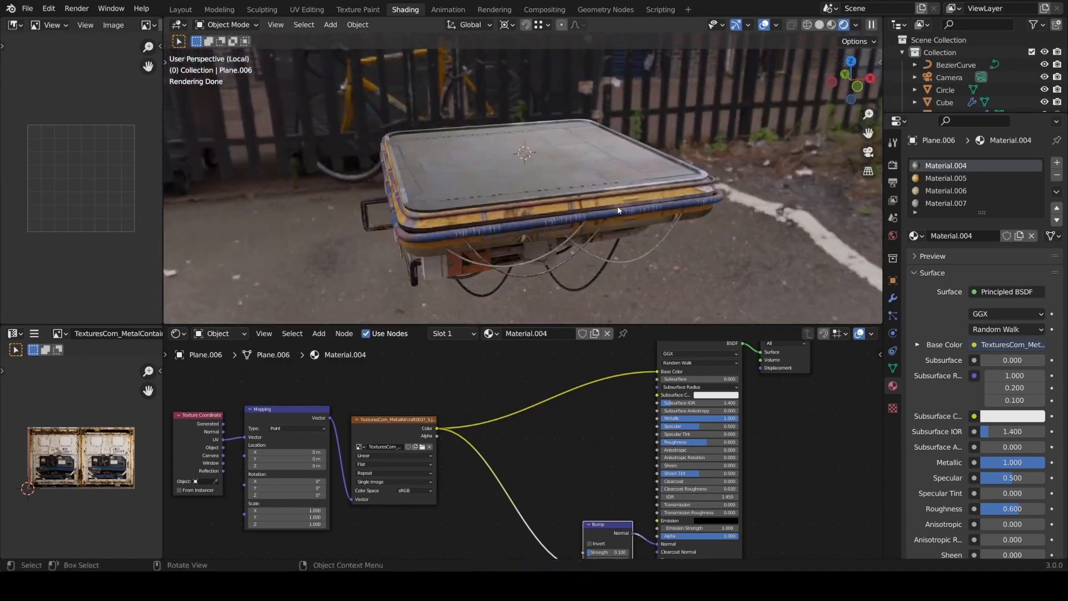
pyautogui.moveTo(555, 204); pyautogui.dragTo(613, 193, button='middle')
pyautogui.press('z')
pyautogui.click(687, 194)
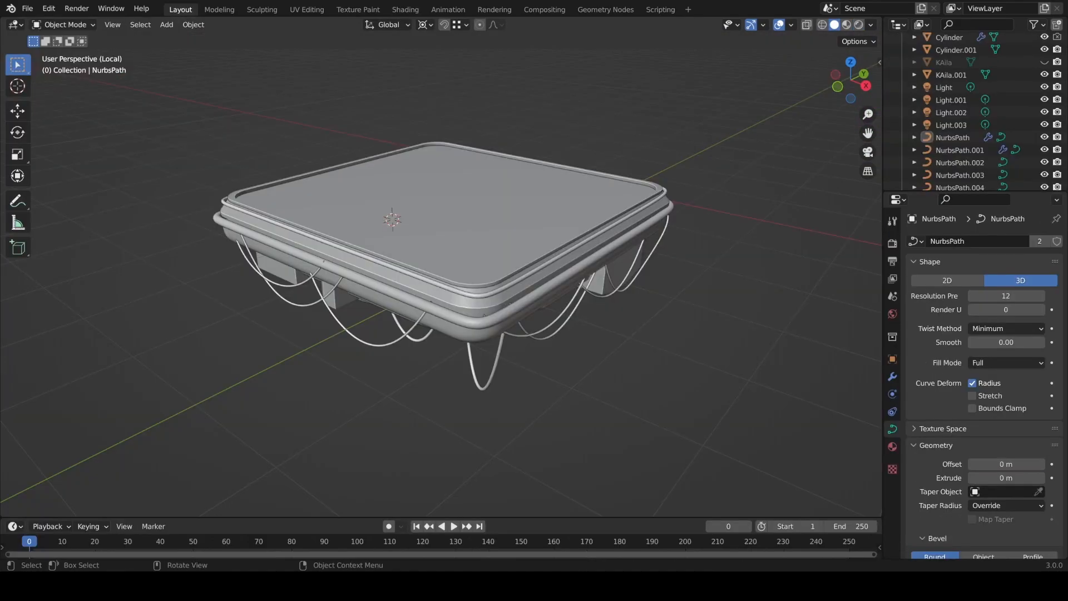
# - Save the file, add a Path curve, raise it about 0.75 m and move it along Y beyond the platform's edge
pyautogui.click(472, 177)
pyautogui.hotkey('shift', 's')
pyautogui.hotkey('shift', 'a')
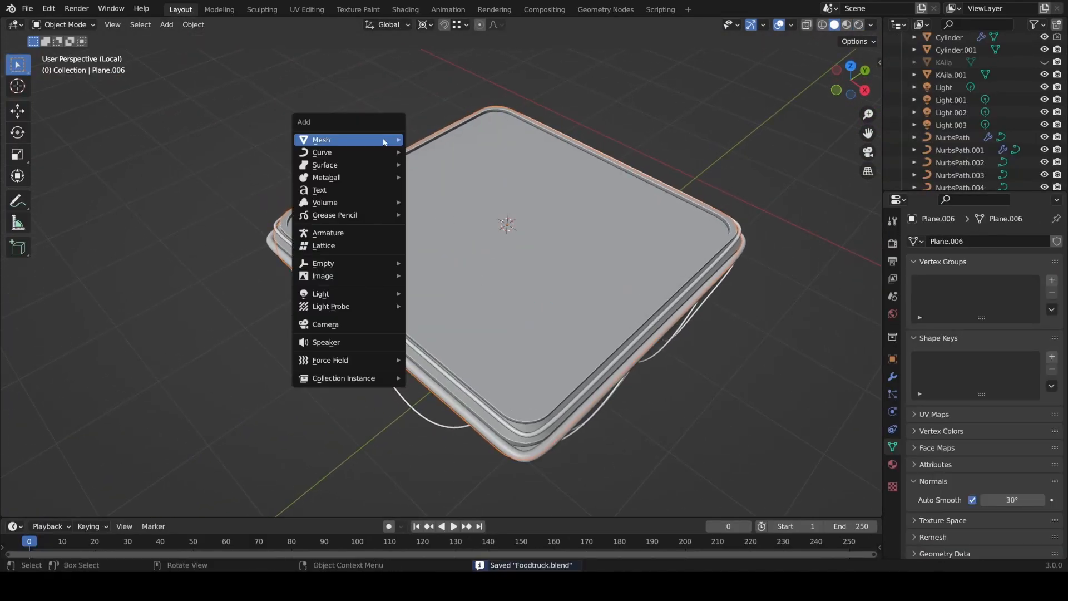
pyautogui.moveTo(362, 152)
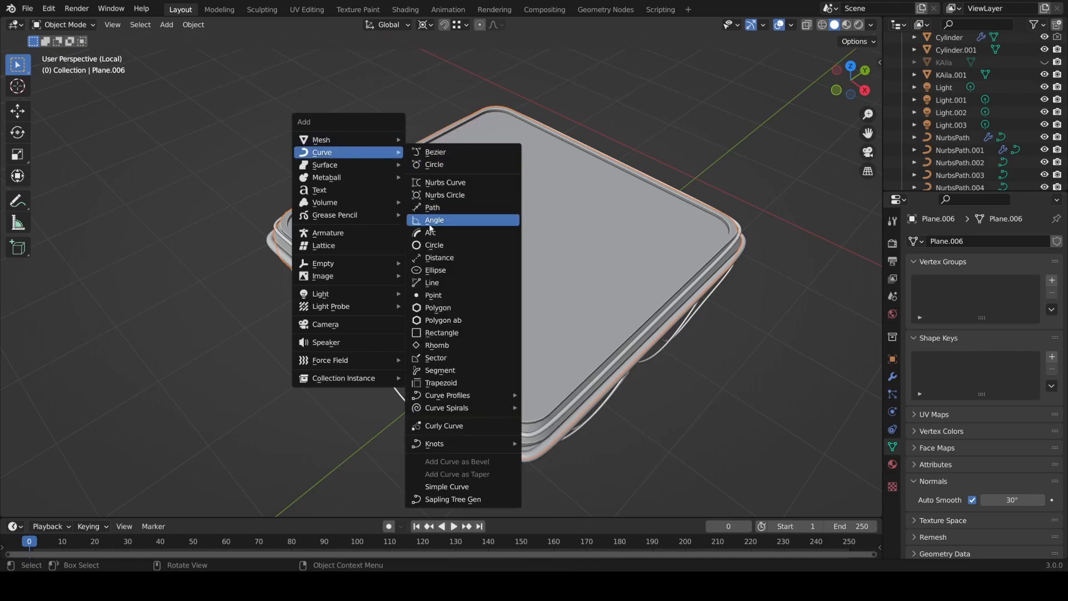
pyautogui.click(433, 207)
pyautogui.press('g')
pyautogui.press('z')
pyautogui.click(656, 274)
pyautogui.press('g')
pyautogui.press('y')
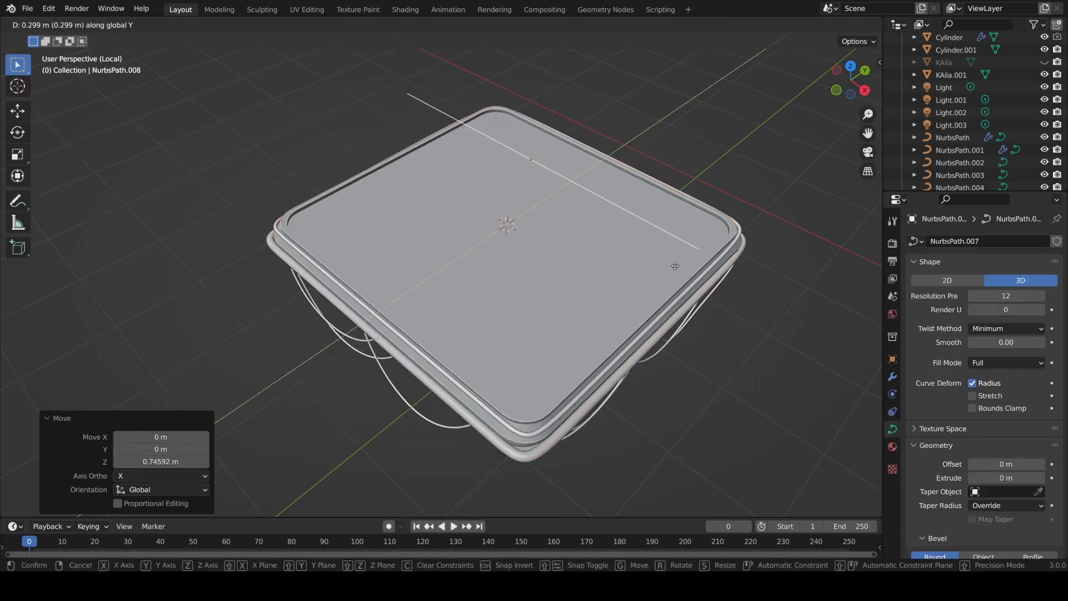
pyautogui.click(798, 246)
# - Shorten the new path by scaling all its points to about 0.33 along X
pyautogui.press('Tab')
pyautogui.press('s')
pyautogui.press('x')
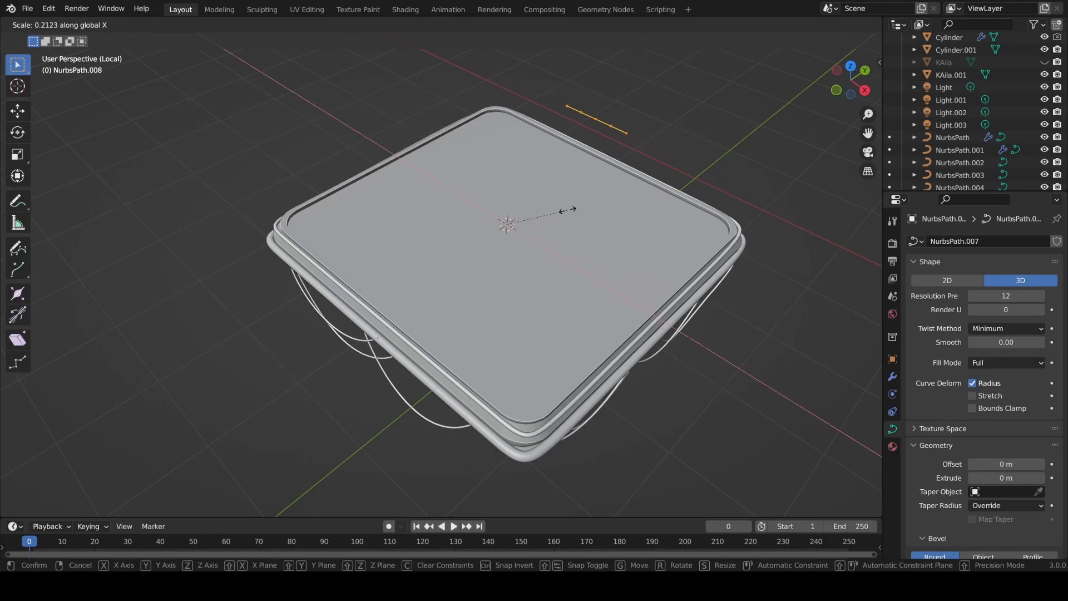
pyautogui.click(568, 209)
# - Lower the path's two end points along Z to form an arch with legs reaching down to the platform
pyautogui.keyDown('shift'); pyautogui.moveTo(521, 58); pyautogui.dragTo(487, 84, button='middle'); pyautogui.keyUp('shift')
pyautogui.scroll(1, 603, 164)
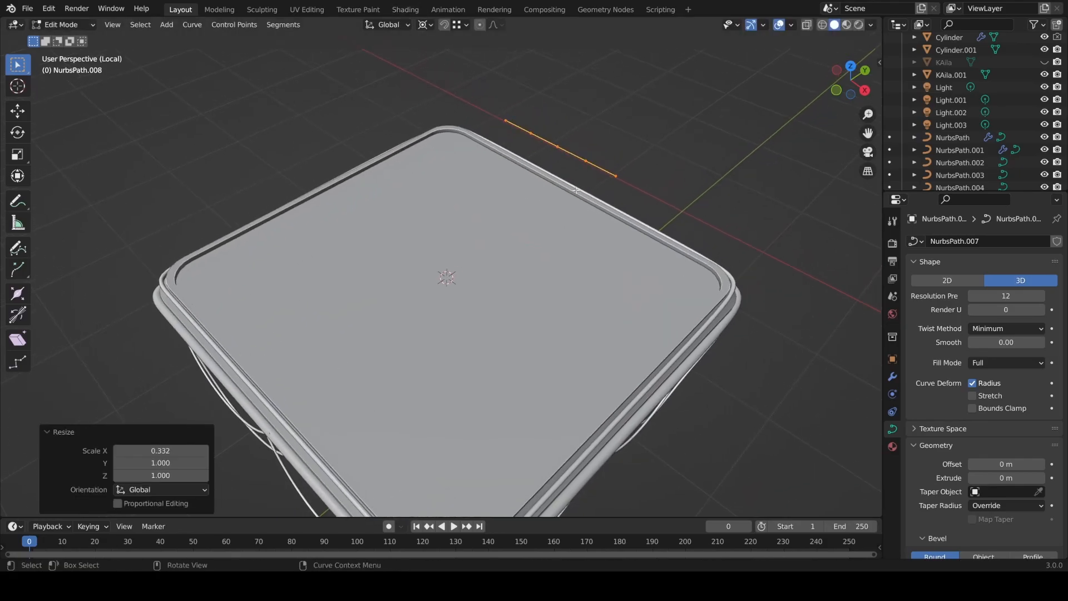
pyautogui.click(506, 121)
pyautogui.keyDown('shift'); pyautogui.click(614, 177); pyautogui.keyUp('shift')
pyautogui.press('g')
pyautogui.press('z')
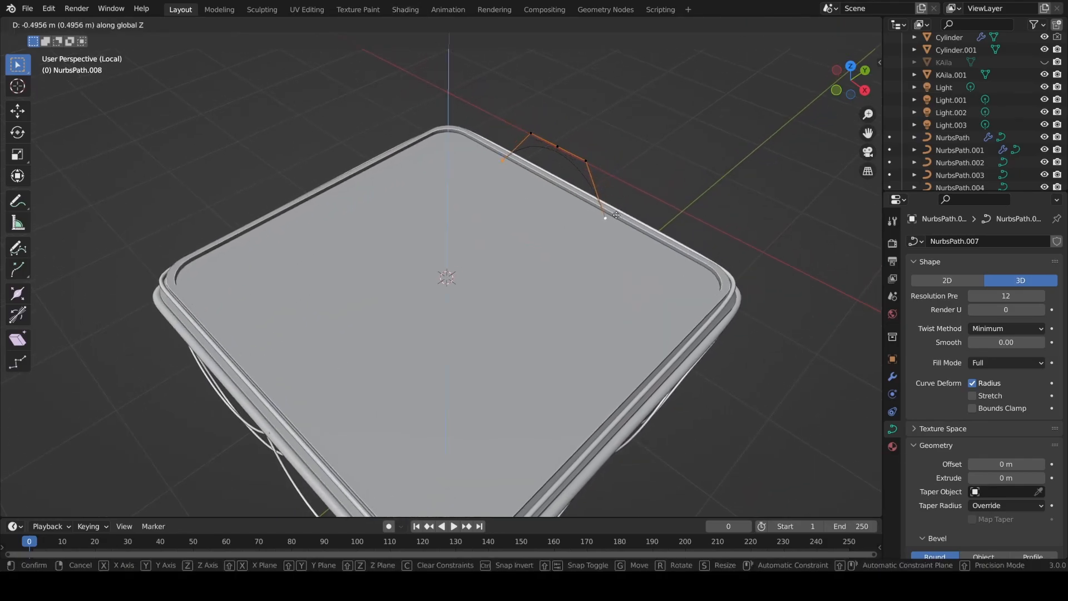
pyautogui.click(616, 217)
pyautogui.moveTo(614, 217); pyautogui.dragTo(460, 153, button='middle')
pyautogui.press('g')
pyautogui.press('z')
pyautogui.click(466, 192)
# - Widen the arch by scaling its two upper corner points about 1.7 times along X
pyautogui.moveTo(466, 192); pyautogui.dragTo(528, 170, button='middle')
pyautogui.press('s')
pyautogui.press('x')
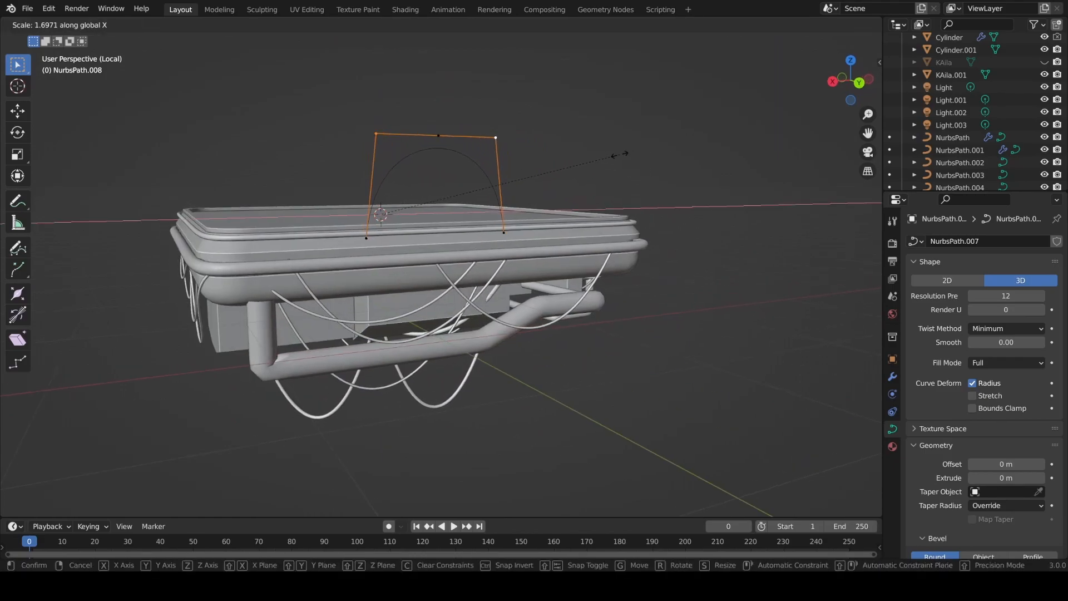
pyautogui.click(618, 155)
# - Try to fillet the arch's two upper corner points
pyautogui.rightClick(445, 133)
pyautogui.click(445, 132)
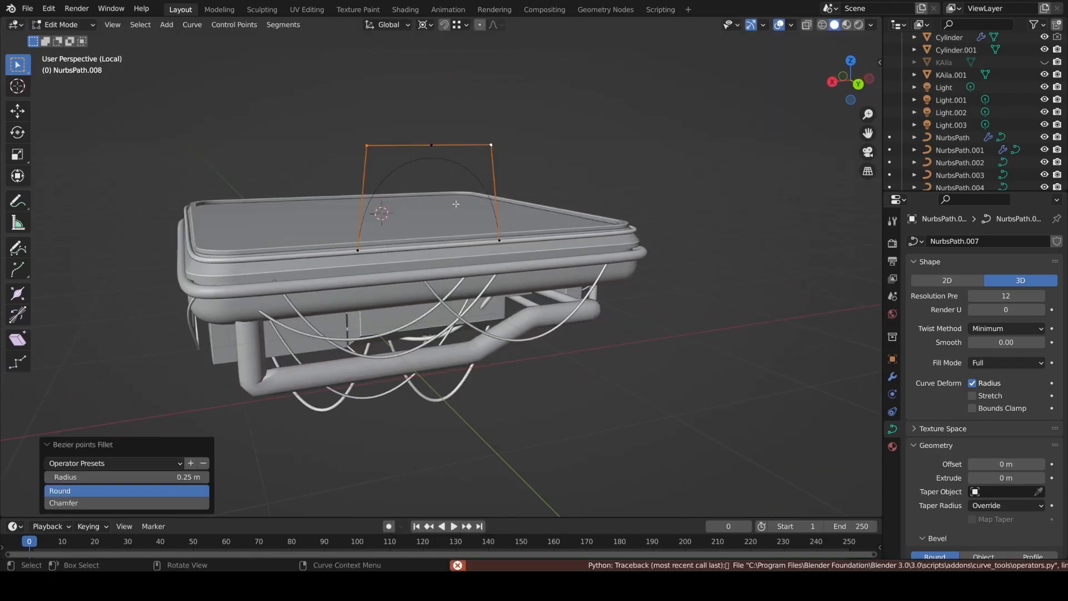
pyautogui.click(424, 237)
pyautogui.keyDown('shift'); pyautogui.click(367, 145); pyautogui.keyUp('shift')
pyautogui.keyDown('shift'); pyautogui.click(491, 145); pyautogui.keyUp('shift')
pyautogui.rightClick(495, 150)
pyautogui.click(496, 150)
# - Subdivide the arch's leg segments and raise the added points along Z towards the corners
pyautogui.rightClick(551, 156)
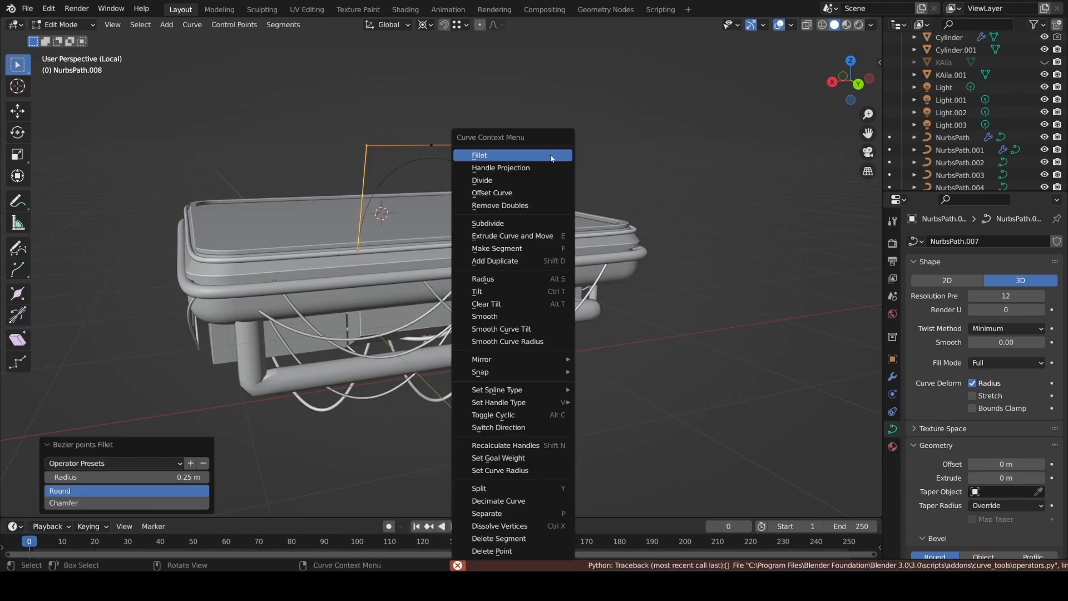
pyautogui.click(543, 224)
pyautogui.scroll(3, 504, 208)
pyautogui.press('g')
pyautogui.press('z')
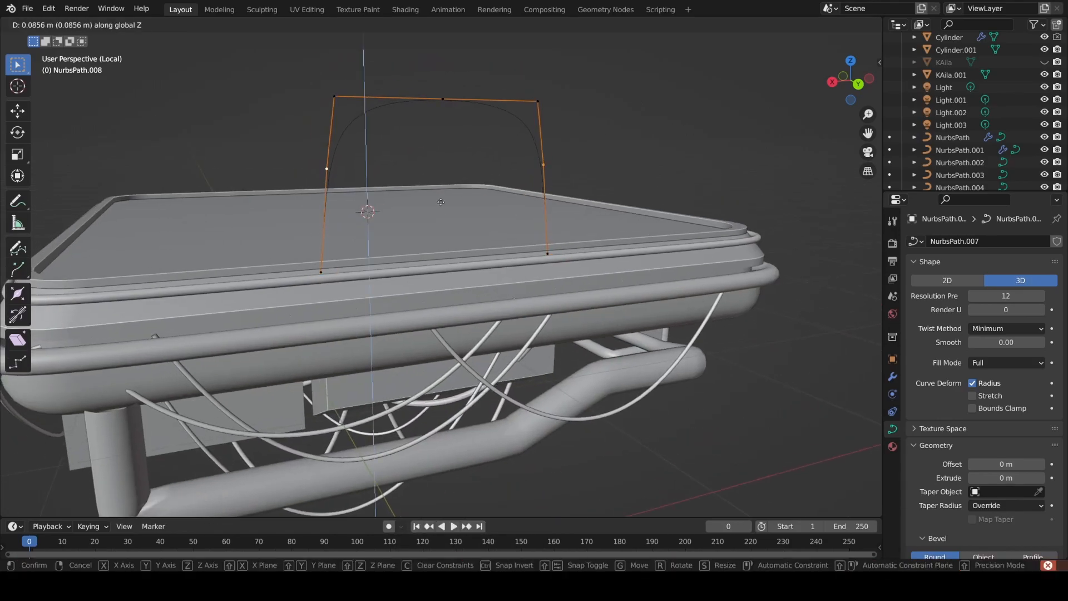
pyautogui.click(436, 159)
# - Spread the raised points near the arch's corners apart along X
pyautogui.press('s')
pyautogui.press('x')
pyautogui.press('x')
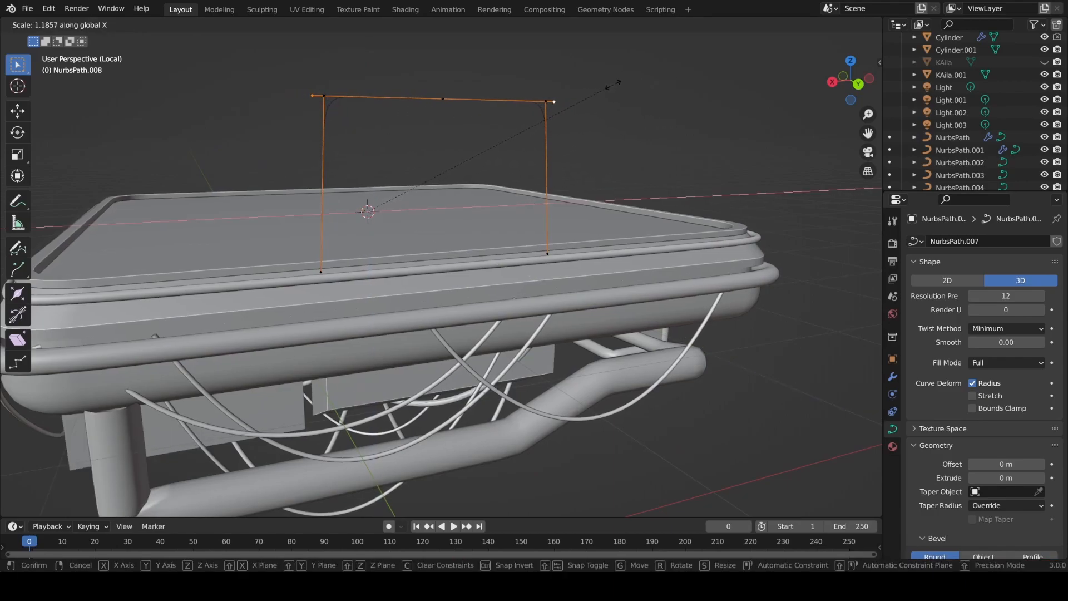
pyautogui.click(544, 244)
# - Subdivide the arch's legs again and raise the added points about 0.38 m along Z to tighten the rounded corners
pyautogui.click(543, 248)
pyautogui.keyDown('shift'); pyautogui.click(306, 264); pyautogui.keyUp('shift')
pyautogui.rightClick(491, 91)
pyautogui.click(491, 35)
pyautogui.click(315, 194)
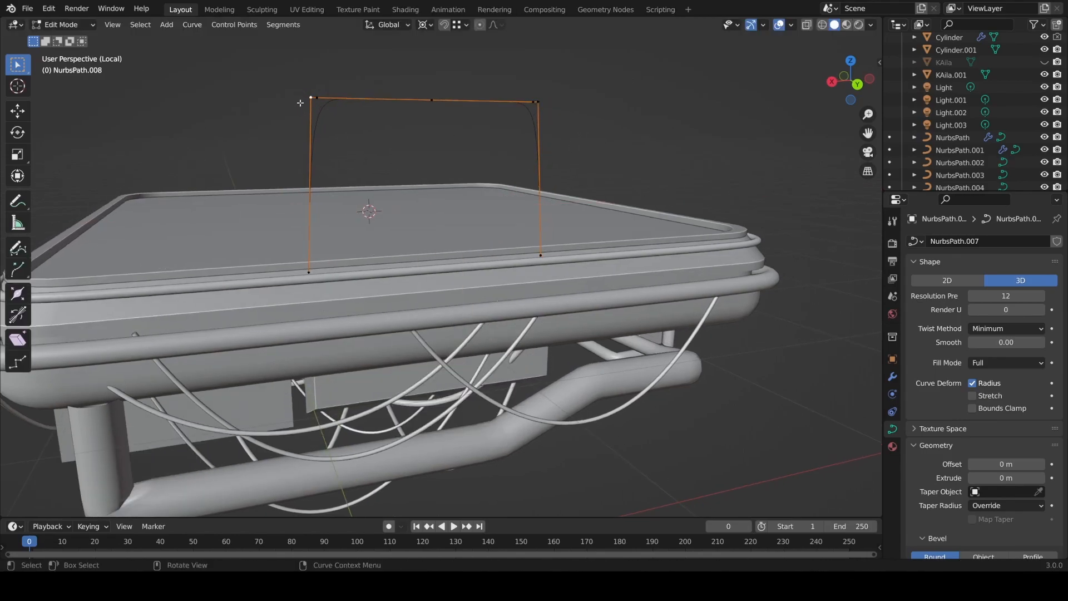
pyautogui.rightClick(333, 159)
pyautogui.click(333, 159)
pyautogui.press('g')
pyautogui.press('z')
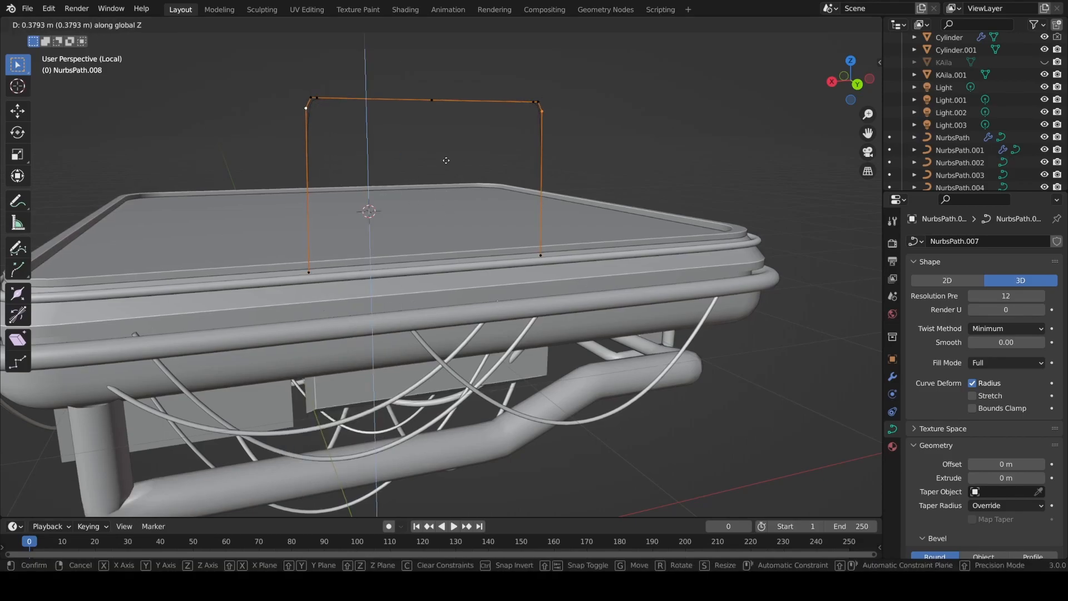
pyautogui.click(459, 162)
# - Move the whole arch about 0.43 m along Y onto the platform's edge
pyautogui.press('Tab')
pyautogui.press('g')
pyautogui.press('z')
pyautogui.rightClick(516, 197)
pyautogui.moveTo(516, 197); pyautogui.dragTo(559, 222, button='middle')
pyautogui.press('g')
pyautogui.press('y')
pyautogui.click(574, 269)
pyautogui.press('g')
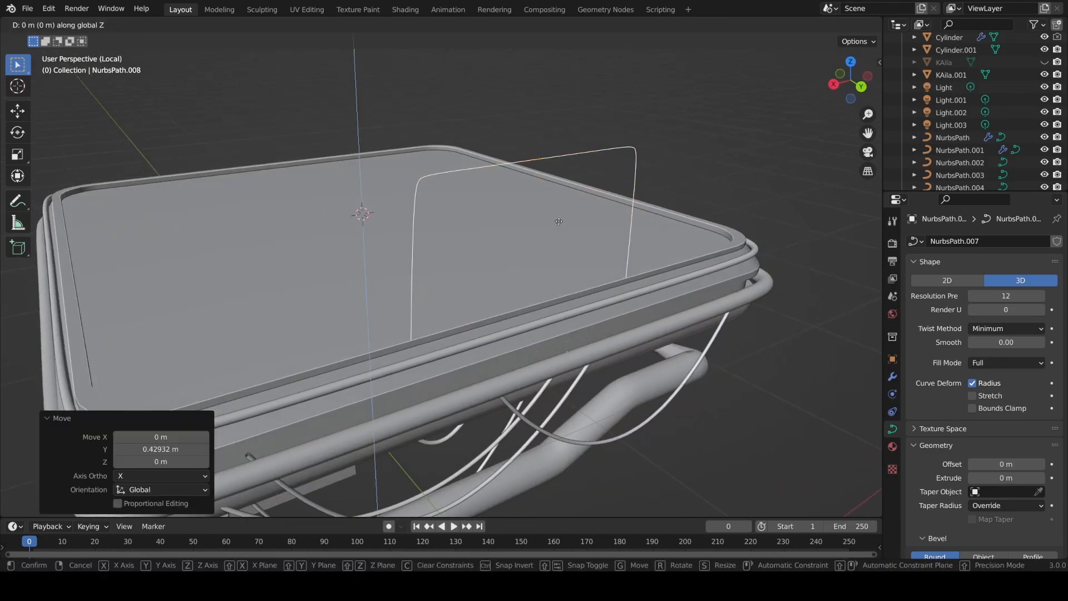
pyautogui.click(559, 221)
pyautogui.press('z')
pyautogui.click(506, 220)
pyautogui.press('z')
pyautogui.click(645, 235)
# - Turn the arch curve into a tube by setting its round bevel depth to 0.02 m
pyautogui.moveTo(709, 311); pyautogui.dragTo(746, 328, button='middle')
pyautogui.scroll(-4, 981, 478)
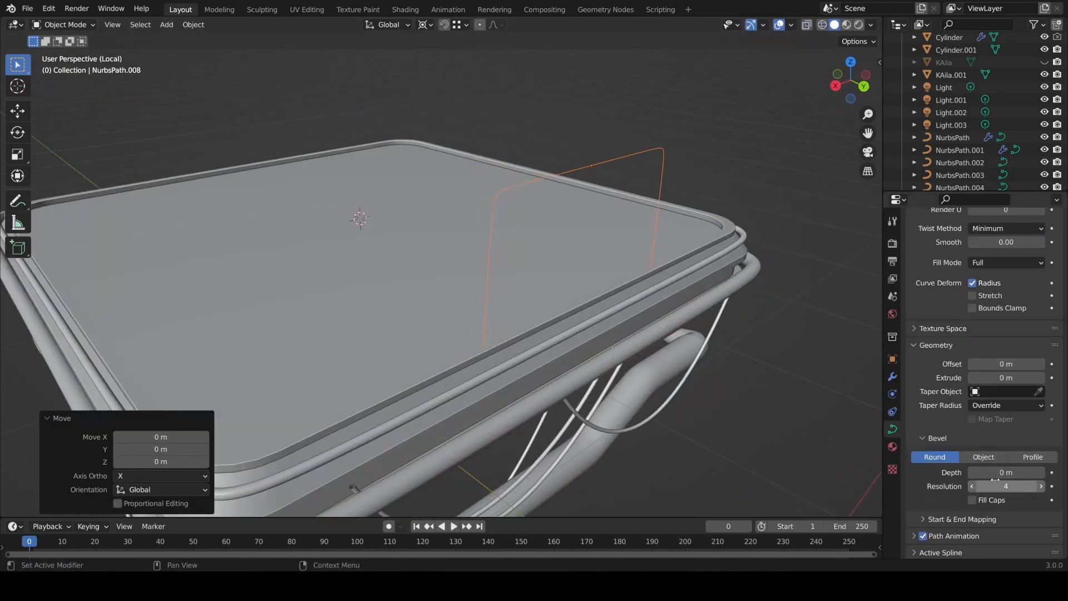
pyautogui.moveTo(1024, 474)
pyautogui.mouseDown()
pyautogui.moveTo(1047, 474)
pyautogui.moveTo(1024, 480)
pyautogui.mouseUp()
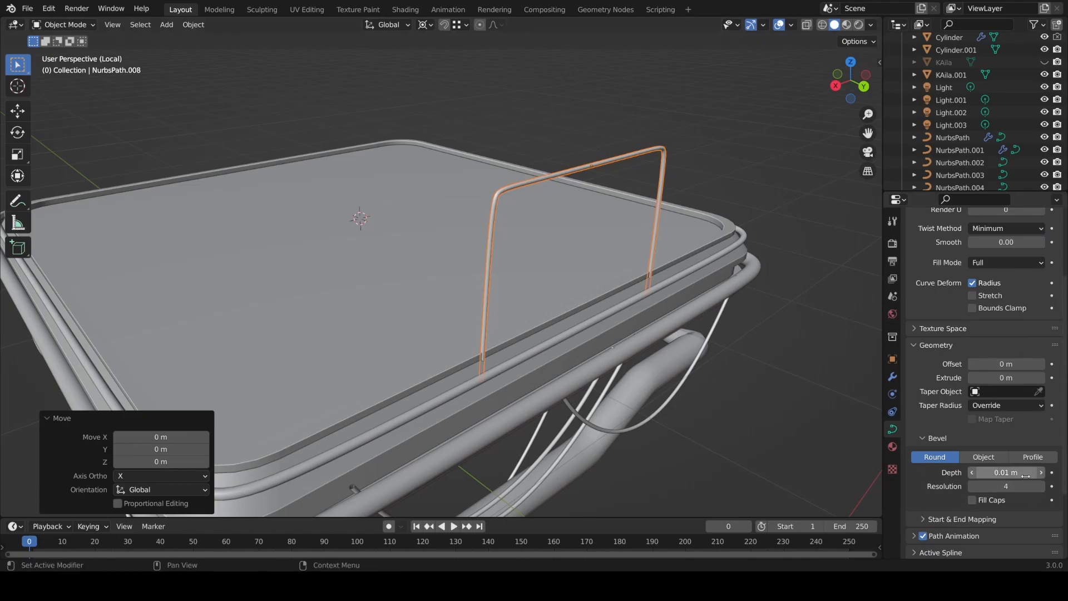
pyautogui.click(1043, 473)
# - Adjust the height of the arch's leg end points and fine-tune the arch's position along Y
pyautogui.press('Tab')
pyautogui.moveTo(694, 371); pyautogui.dragTo(696, 378, button='middle')
pyautogui.keyDown('shift'); pyautogui.click(509, 394); pyautogui.keyUp('shift')
pyautogui.press('g')
pyautogui.press('z')
pyautogui.click(514, 375)
pyautogui.press('Tab')
pyautogui.hotkey('shift', 'd')
pyautogui.press('y')
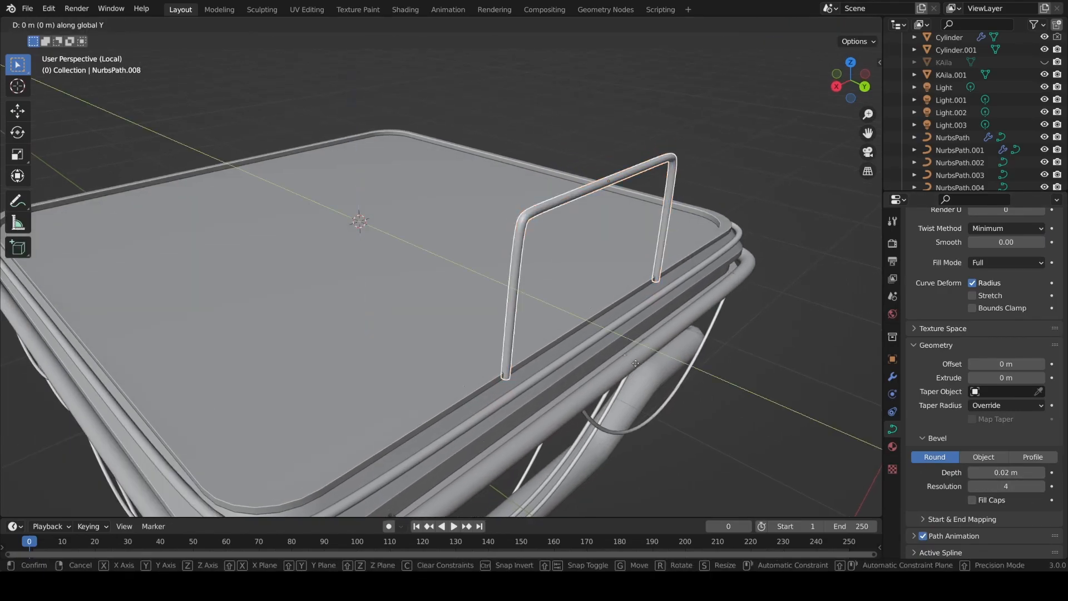
pyautogui.click(636, 363)
pyautogui.moveTo(636, 363); pyautogui.dragTo(653, 349, button='middle')
# - Lower the arch's mid-leg points along Z
pyautogui.press('Tab')
pyautogui.moveTo(583, 297); pyautogui.dragTo(721, 199, button='middle')
pyautogui.keyDown('shift'); pyautogui.click(669, 190); pyautogui.keyUp('shift')
pyautogui.press('g')
pyautogui.press('z')
pyautogui.click(673, 224)
pyautogui.press('Tab')
# - Duplicate a mid-leg point and extrude it about 1.27 m along X to form a crossbar between the legs
pyautogui.press('Tab')
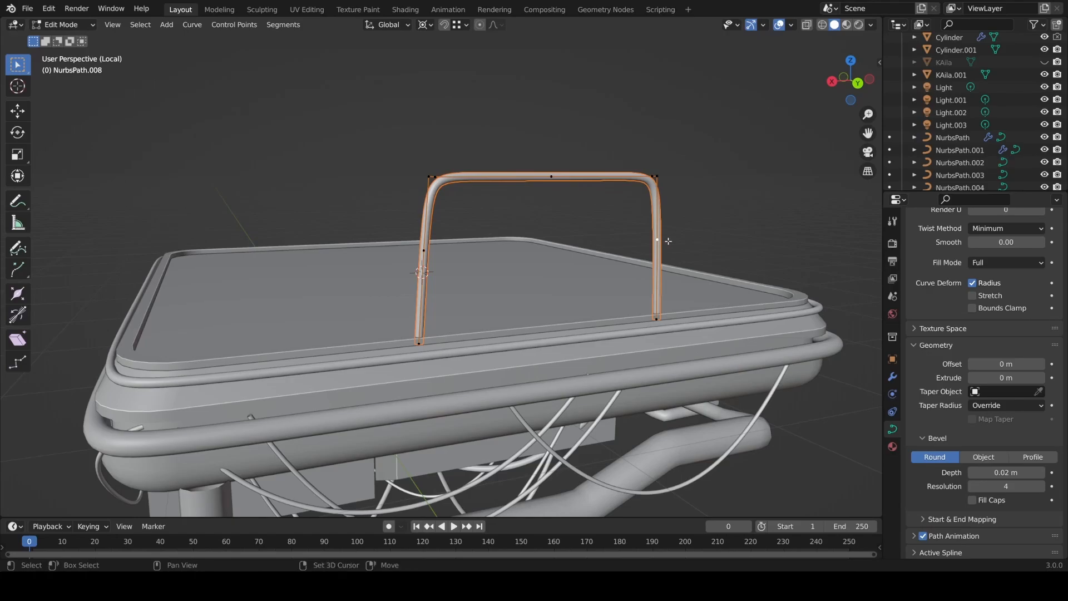
pyautogui.hotkey('shift', 'd')
pyautogui.rightClick(671, 239)
pyautogui.press('e')
pyautogui.press('x')
pyautogui.click(511, 260)
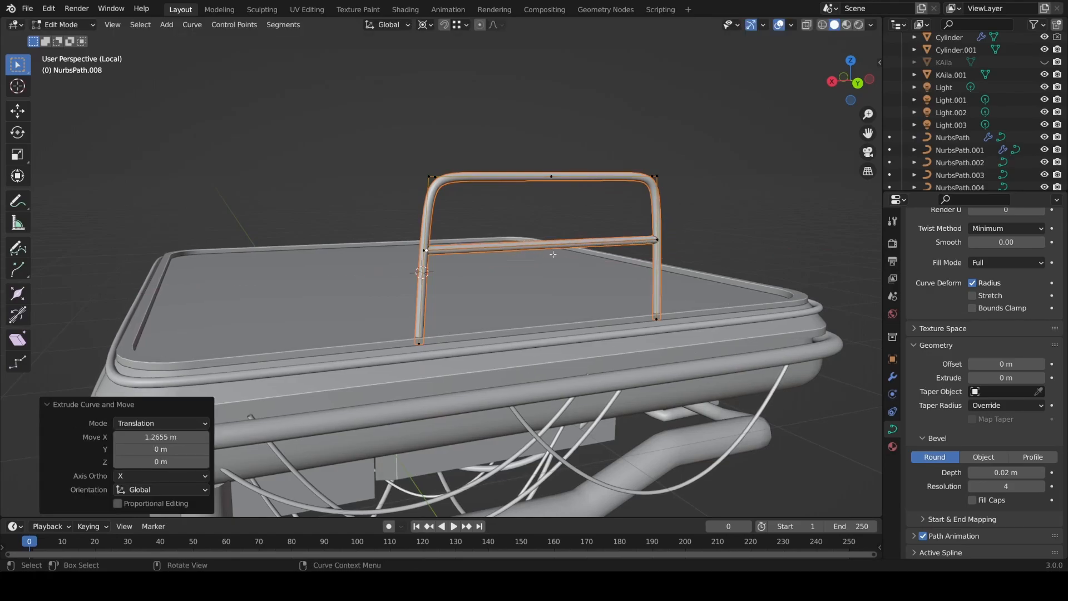
# - Raise the crossbar slightly along Z and duplicate it downward to make a second crossbar
pyautogui.hotkey('ctrl', 'l')
pyautogui.press('g')
pyautogui.press('z')
pyautogui.click(603, 237)
pyautogui.hotkey('shift', 'd')
pyautogui.press('z')
pyautogui.click(608, 263)
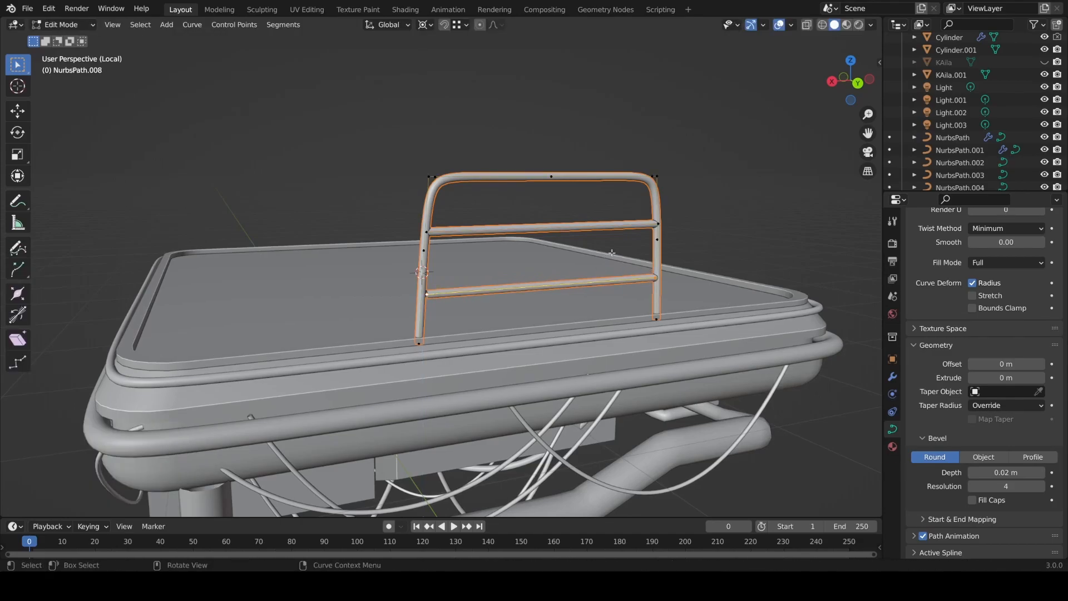
# - Add a 2 m plane centred between the two crossbars and rotate it 90° about X
pyautogui.press('Tab')
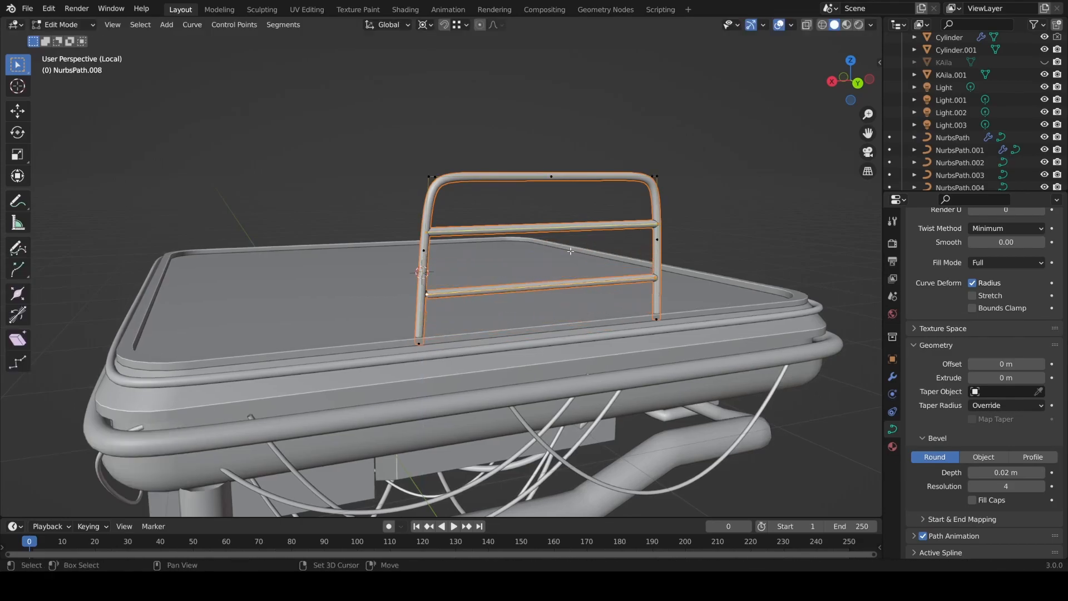
pyautogui.hotkey('shift', 'a')
pyautogui.moveTo(512, 225)
pyautogui.click(562, 212)
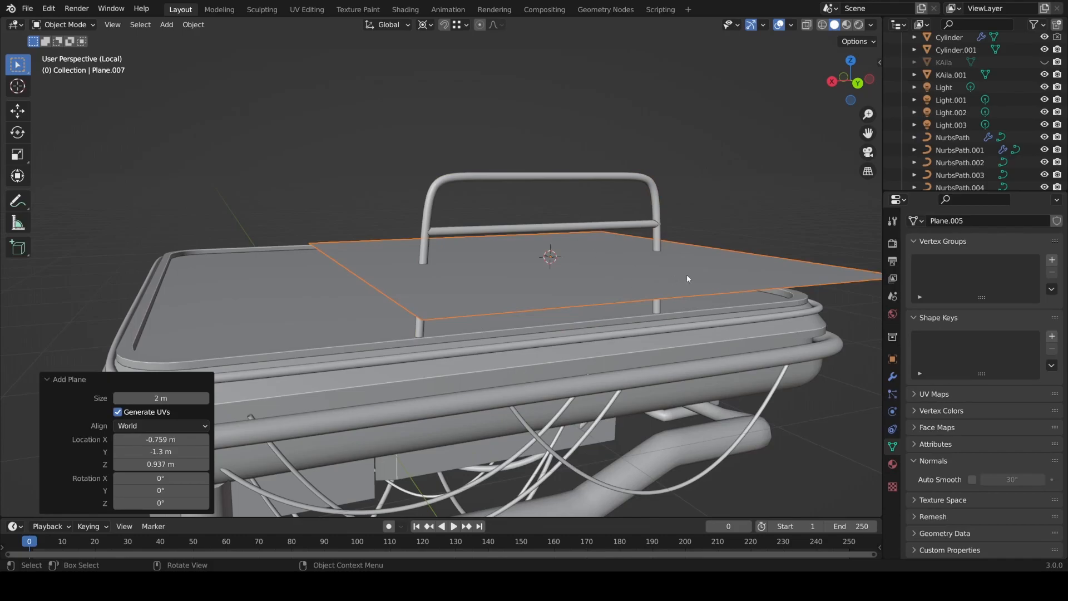
pyautogui.write('rx90')
pyautogui.press('Return')
# - Scale the plane's mesh to 0.147 and stretch it along X to fill the gap between the crossbars and legs
pyautogui.press('Tab')
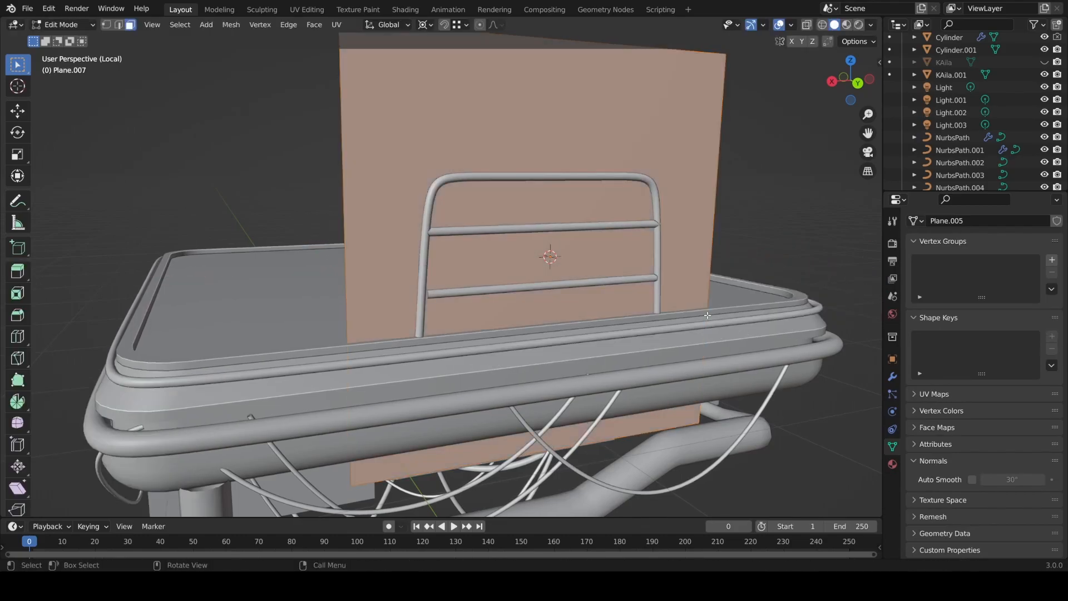
pyautogui.press('s')
pyautogui.click(583, 257)
pyautogui.press('s')
pyautogui.press('x')
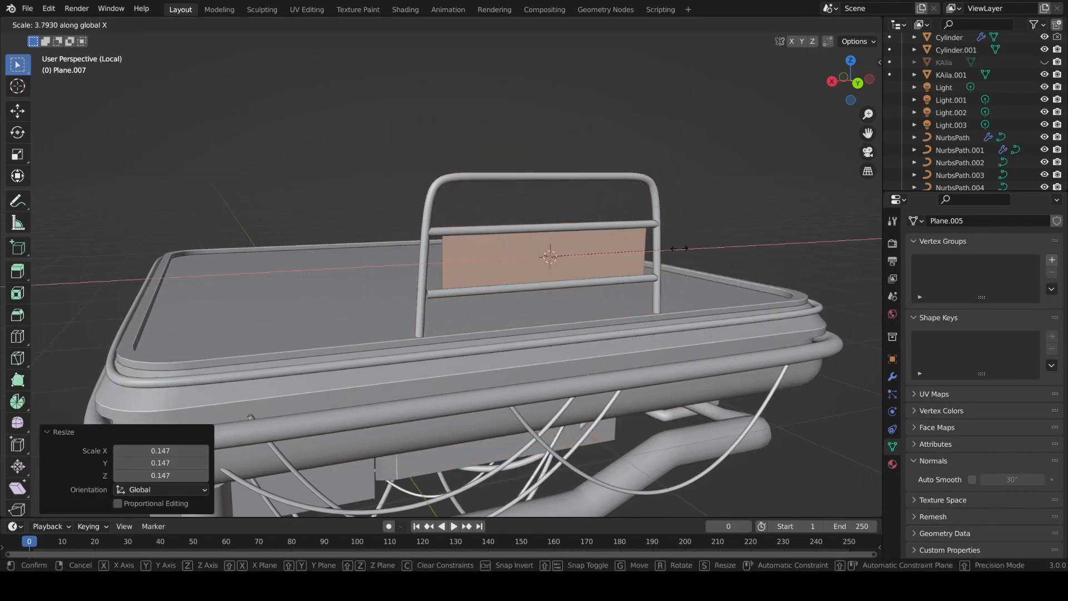
pyautogui.click(695, 247)
pyautogui.press('Tab')
# - Edit the arch curve and move the lower crossbar's end point along X to meet the leg
pyautogui.click(635, 281)
pyautogui.press('Tab')
pyautogui.click(439, 297)
pyautogui.press('x')
pyautogui.press('Escape')
pyautogui.press('g')
pyautogui.press('x')
pyautogui.click(414, 305)
pyautogui.press('Tab')
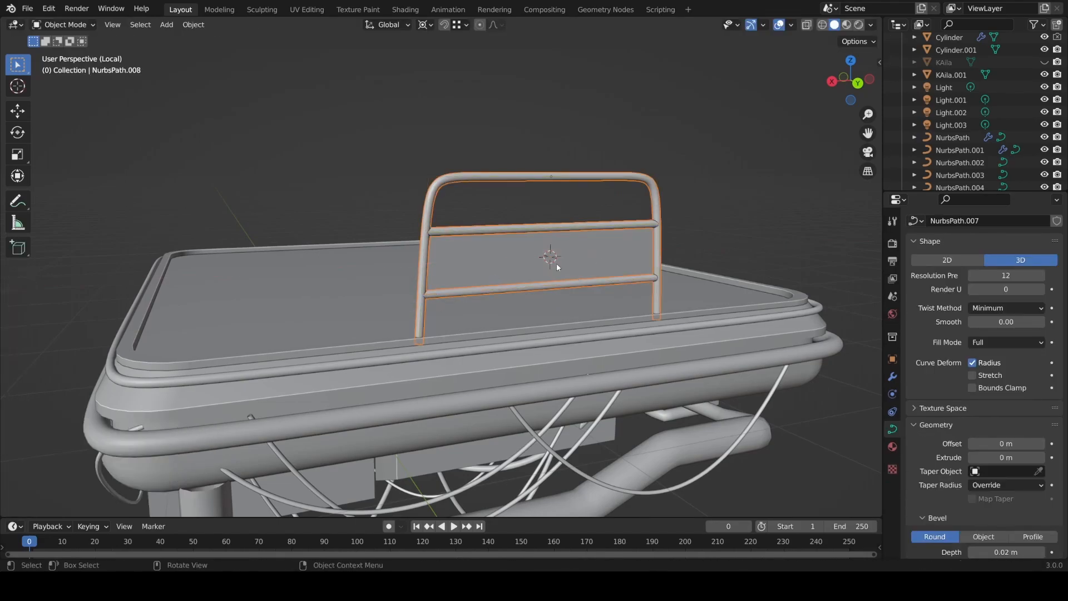
# - Edit the panel plane in a wireframe front view and scale its vertices to about 1.022 along X
pyautogui.click(556, 266)
pyautogui.moveTo(616, 290); pyautogui.dragTo(602, 280, button='middle')
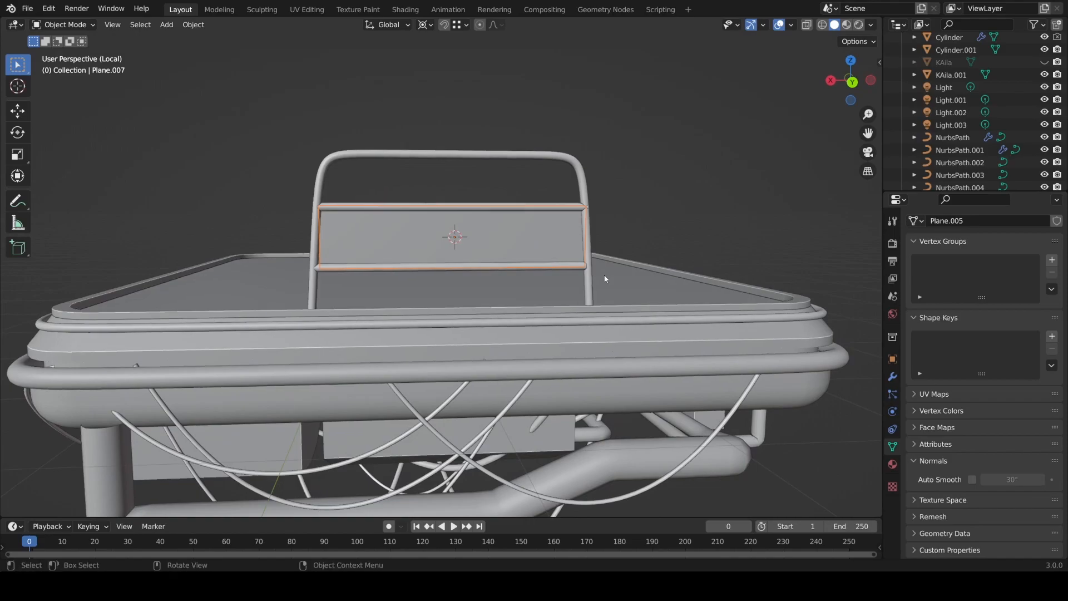
pyautogui.press('Tab')
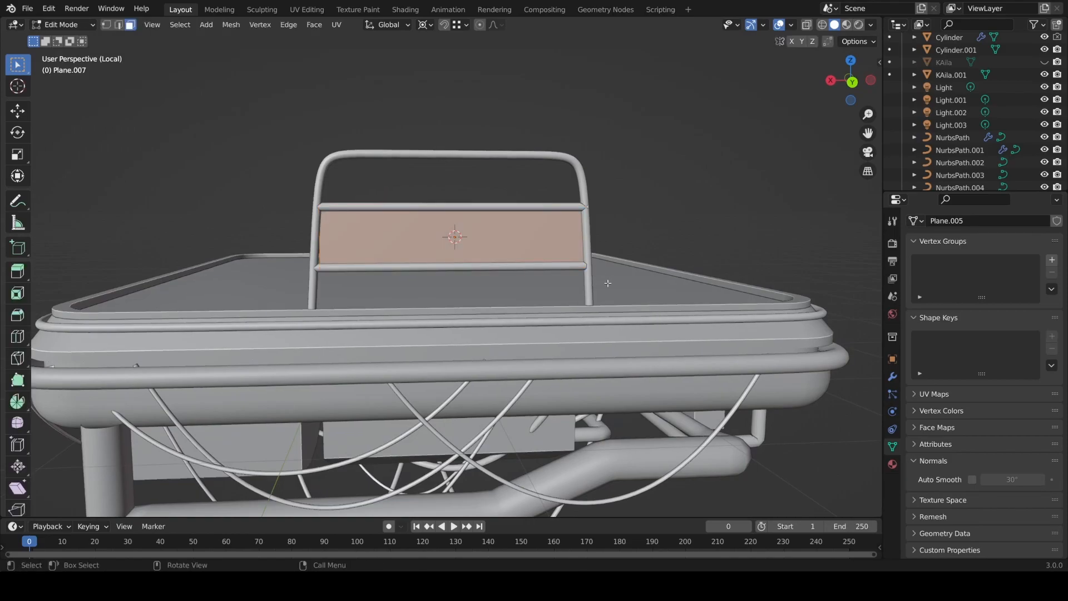
pyautogui.press('KP_1')
pyautogui.scroll(2, 609, 284)
pyautogui.keyDown('shift'); pyautogui.moveTo(445, 230); pyautogui.dragTo(455, 260, button='middle'); pyautogui.keyUp('shift')
pyautogui.scroll(1, 455, 260)
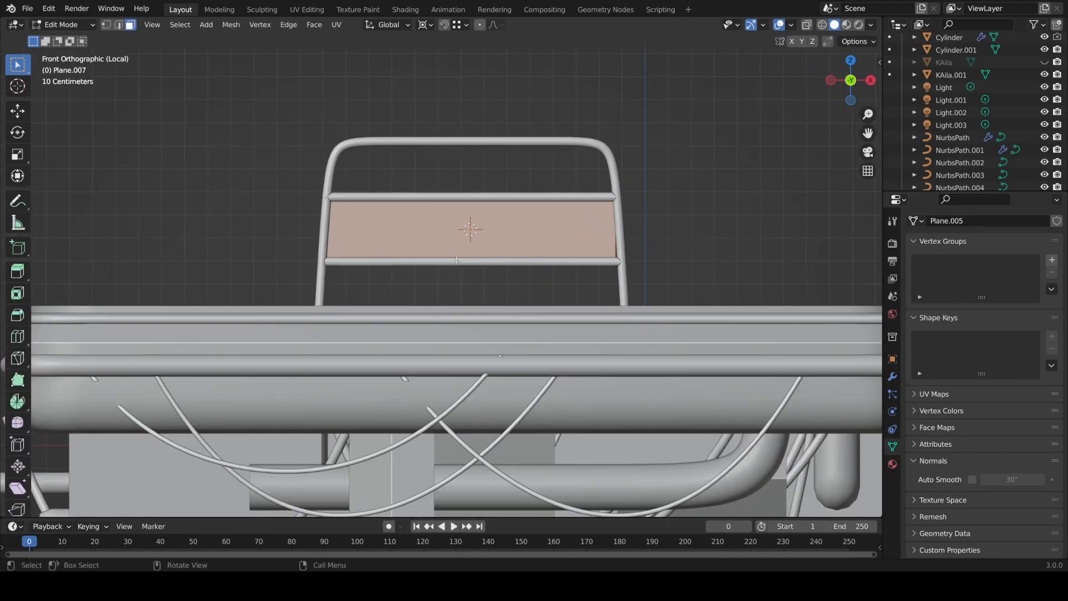
pyautogui.hotkey('shift', 'z')
pyautogui.moveTo(287, 248); pyautogui.dragTo(698, 258)
pyautogui.moveTo(287, 223)
pyautogui.mouseDown()
pyautogui.moveTo(443, 315)
pyautogui.moveTo(692, 304)
pyautogui.mouseUp()
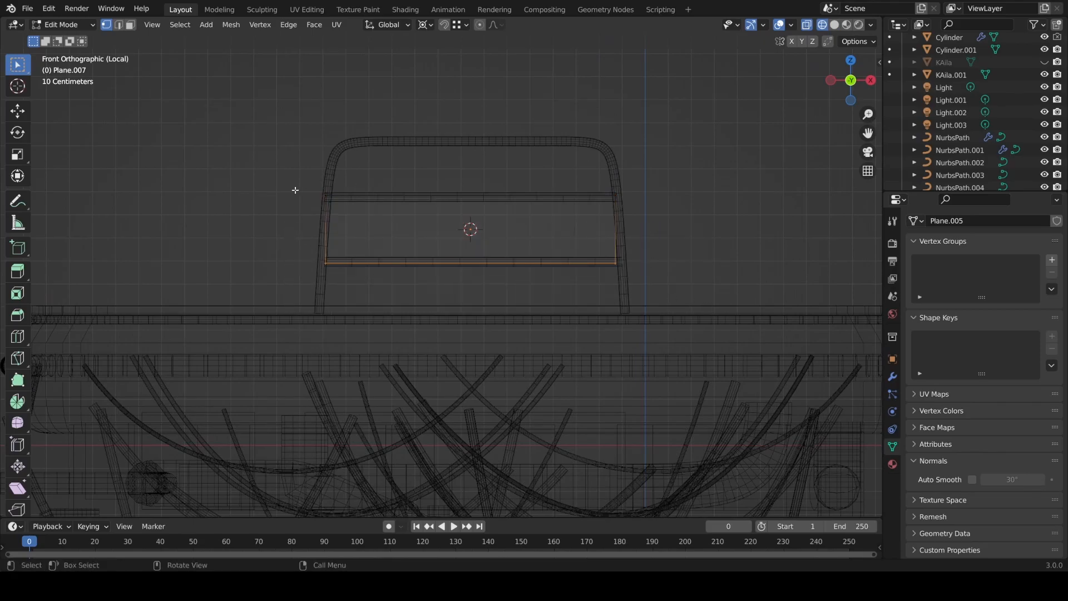
pyautogui.keyDown('shift'); pyautogui.moveTo(265, 186); pyautogui.dragTo(703, 225); pyautogui.keyUp('shift')
pyautogui.press('s')
pyautogui.press('x')
pyautogui.click(711, 222)
# - Shift the panel about 0.005 m along X and return the viewport to solid shading
pyautogui.press('g')
pyautogui.press('x')
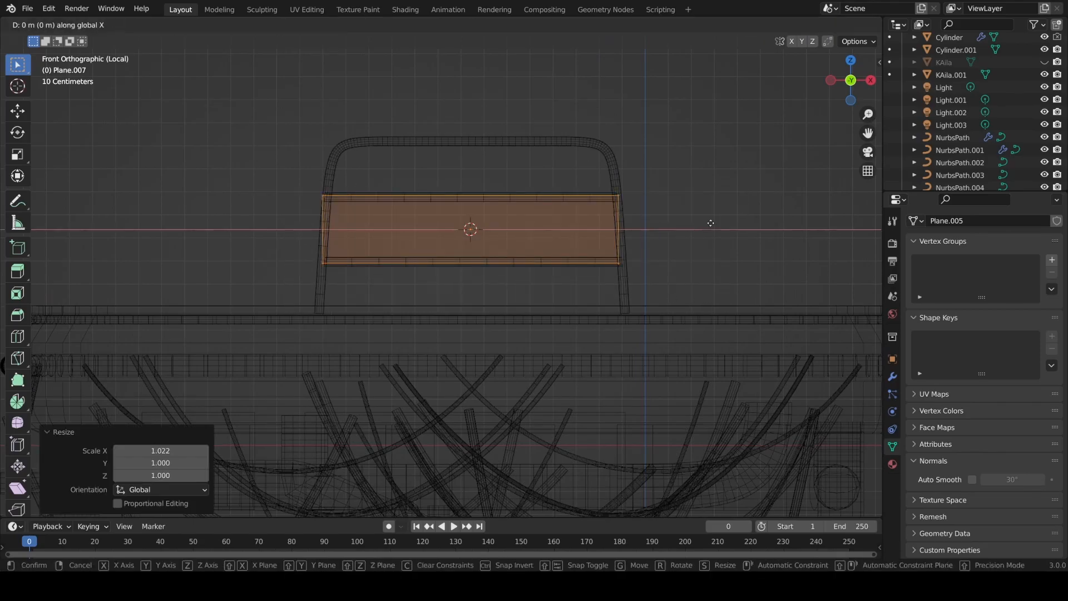
pyautogui.click(712, 222)
pyautogui.press('z')
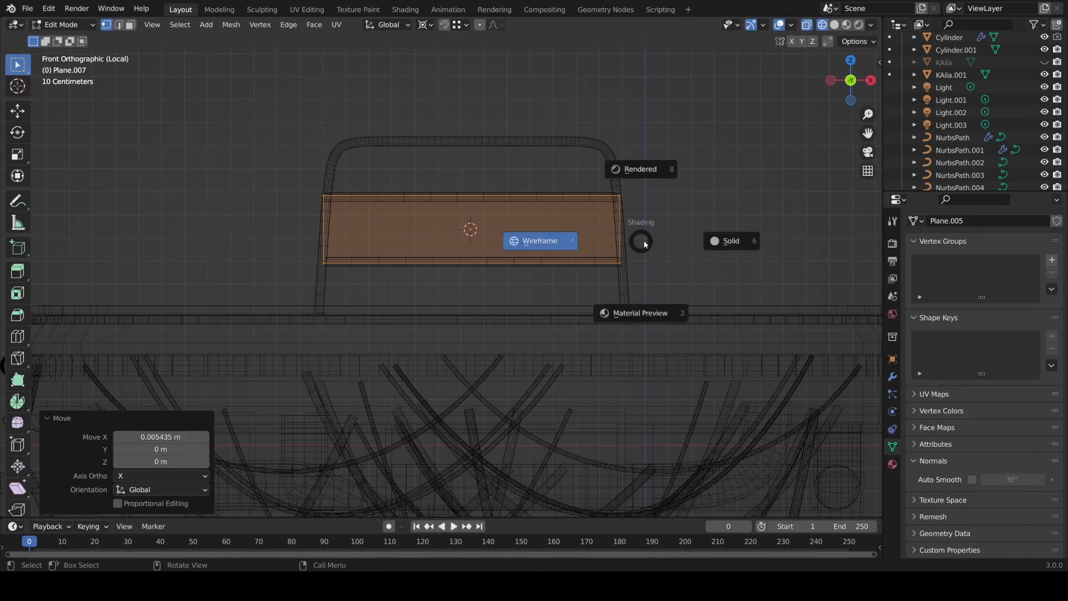
pyautogui.click(723, 241)
pyautogui.press('Tab')
# - Subdivide the panel's mesh into a dense grid with the number of cuts set to 8
pyautogui.press('Tab')
pyautogui.click(469, 254)
pyautogui.rightClick(435, 139)
pyautogui.click(434, 139)
pyautogui.click(204, 421)
pyautogui.click(205, 421)
pyautogui.click(204, 421)
pyautogui.click(204, 421)
pyautogui.click(205, 421)
pyautogui.click(205, 421)
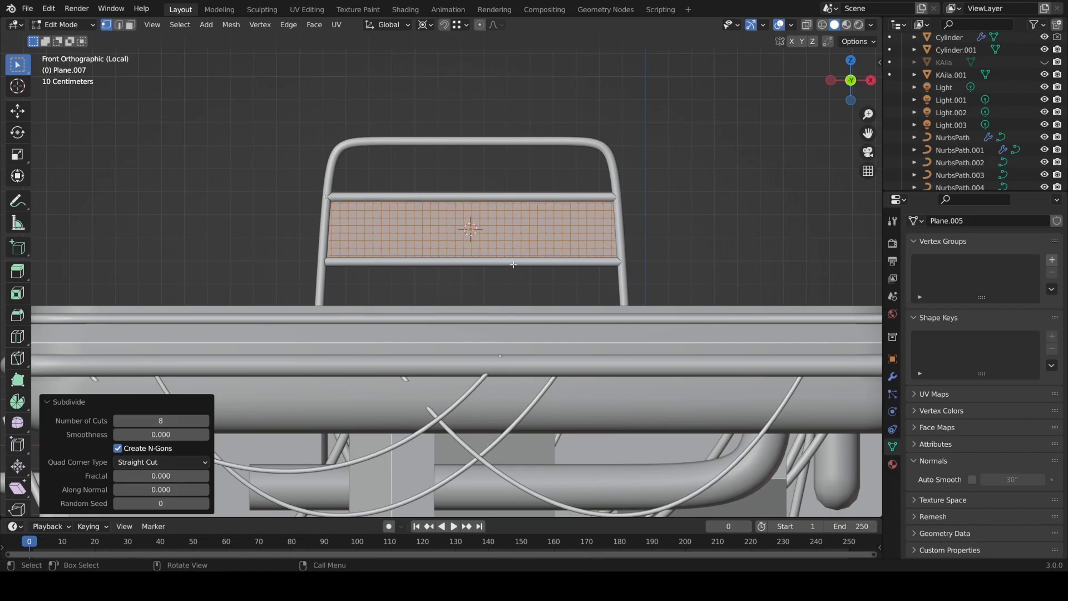
# - Poke the faces of the subdivided panel and merge the resulting triangles into diagonal quads with Tris to Quads
pyautogui.press('F3')
pyautogui.write('poke')
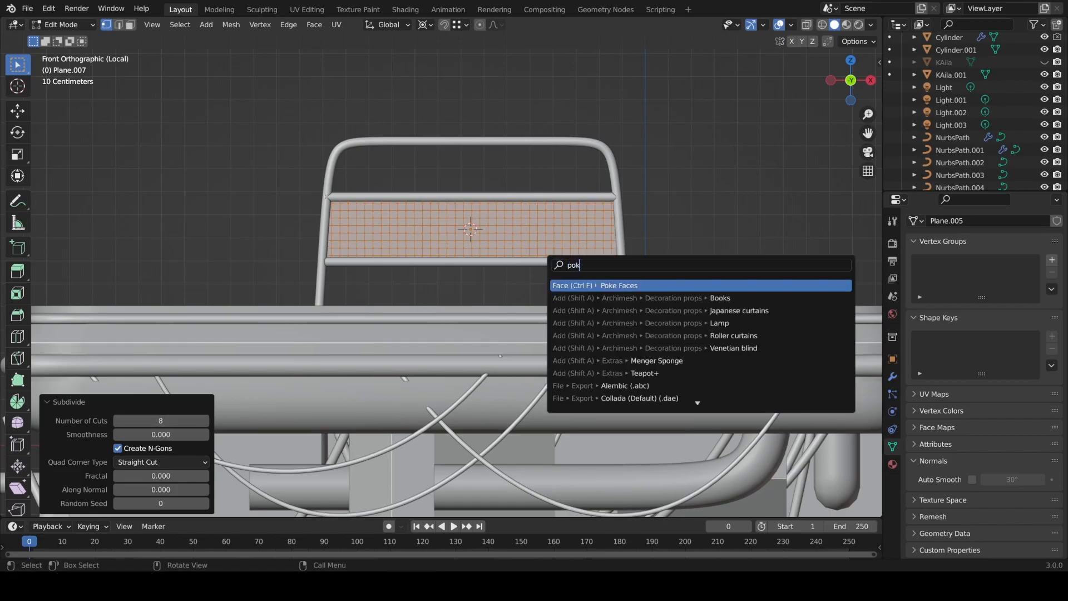
pyautogui.press('Return')
pyautogui.press('F3')
pyautogui.write('tri')
pyautogui.press('Return')
# - Add a Wireframe modifier with 0.01 m thickness to the panel and clear the selection
pyautogui.press('Tab')
pyautogui.click(894, 378)
pyautogui.click(984, 241)
pyautogui.click(807, 527)
pyautogui.write('0.01')
pyautogui.press('Return')
pyautogui.hotkey('alt', 'a')
# - Select the tubular railing curve and open its control points for editing
pyautogui.moveTo(549, 246); pyautogui.dragTo(601, 273, button='middle')
pyautogui.click(400, 233)
pyautogui.keyDown('shift'); pyautogui.moveTo(409, 236); pyautogui.dragTo(472, 279, button='middle'); pyautogui.keyUp('shift')
pyautogui.click(526, 248)
pyautogui.press('Tab')
pyautogui.moveTo(526, 248); pyautogui.dragTo(471, 275, button='middle')
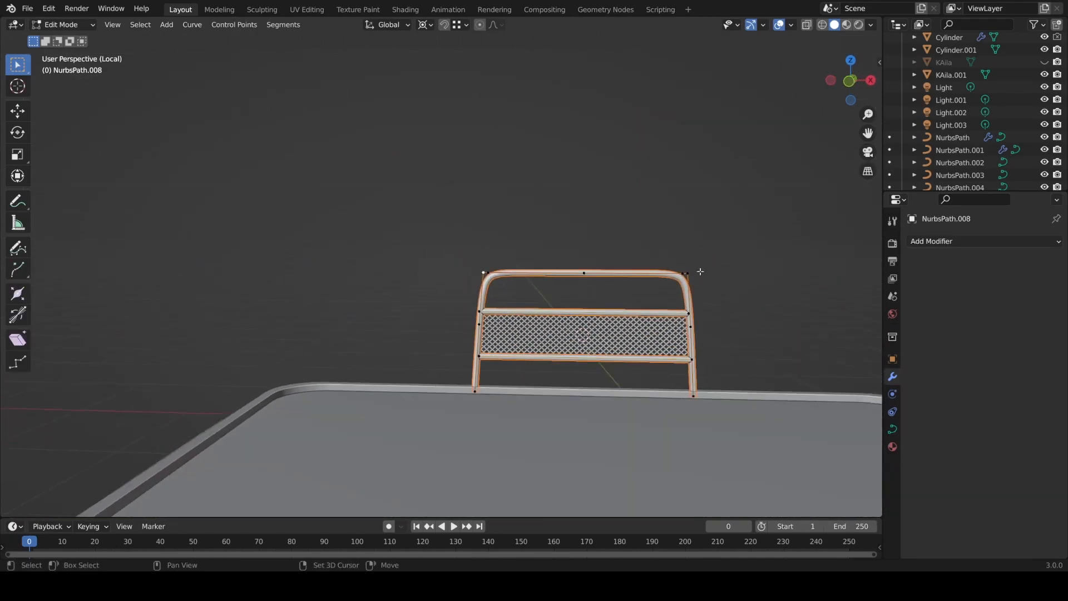
# - Try to delete the outer control points at the arch's two upper corners
pyautogui.keyDown('shift'); pyautogui.click(478, 266); pyautogui.keyUp('shift')
pyautogui.press('x')
pyautogui.click(478, 266)
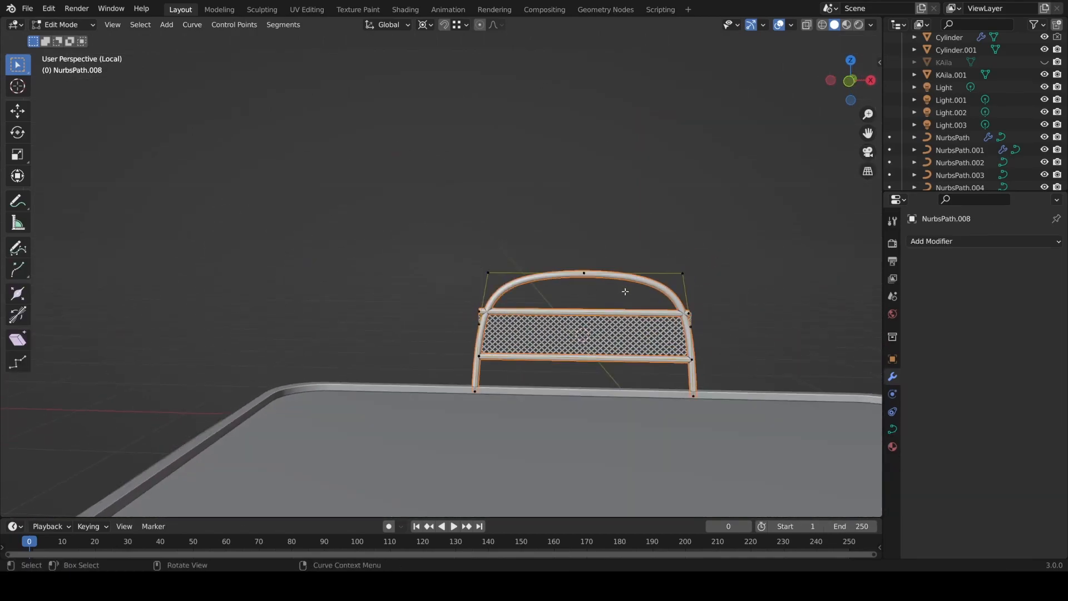
pyautogui.hotkey('ctrl', 'z')
# - Scale the control points along the top of the railing arch on the X axis
pyautogui.scroll(2, 484, 270)
pyautogui.keyDown('shift'); pyautogui.moveTo(462, 253); pyautogui.dragTo(400, 251, button='middle'); pyautogui.keyUp('shift')
pyautogui.moveTo(393, 249); pyautogui.dragTo(802, 299)
pyautogui.press('s')
pyautogui.press('x')
pyautogui.click(811, 299)
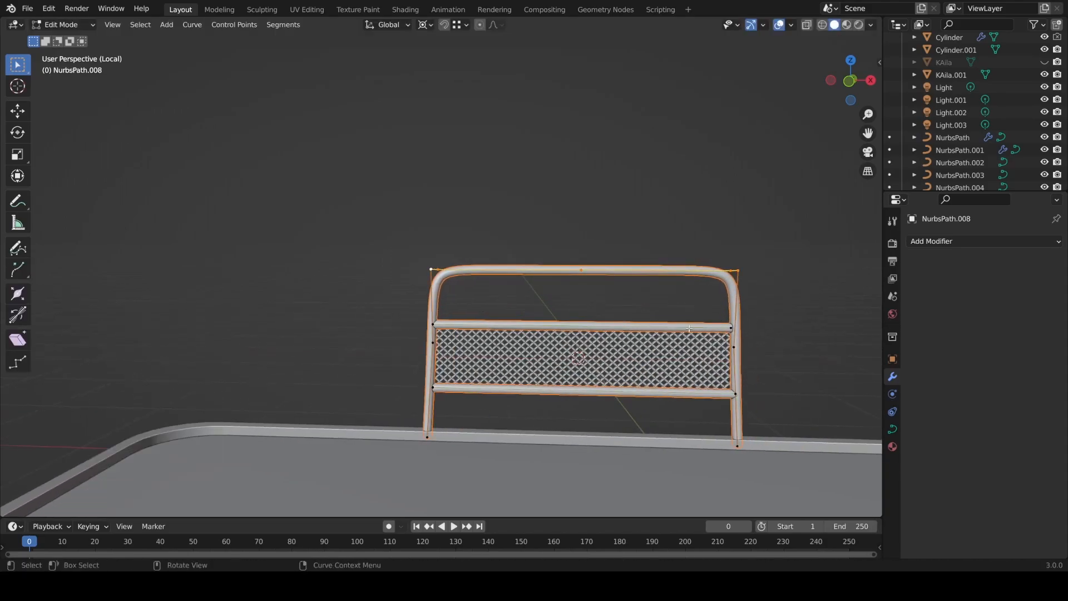
# - Lower the crossbars along Z and move the mesh panel down about 0.08 m to fit between them
pyautogui.press('g')
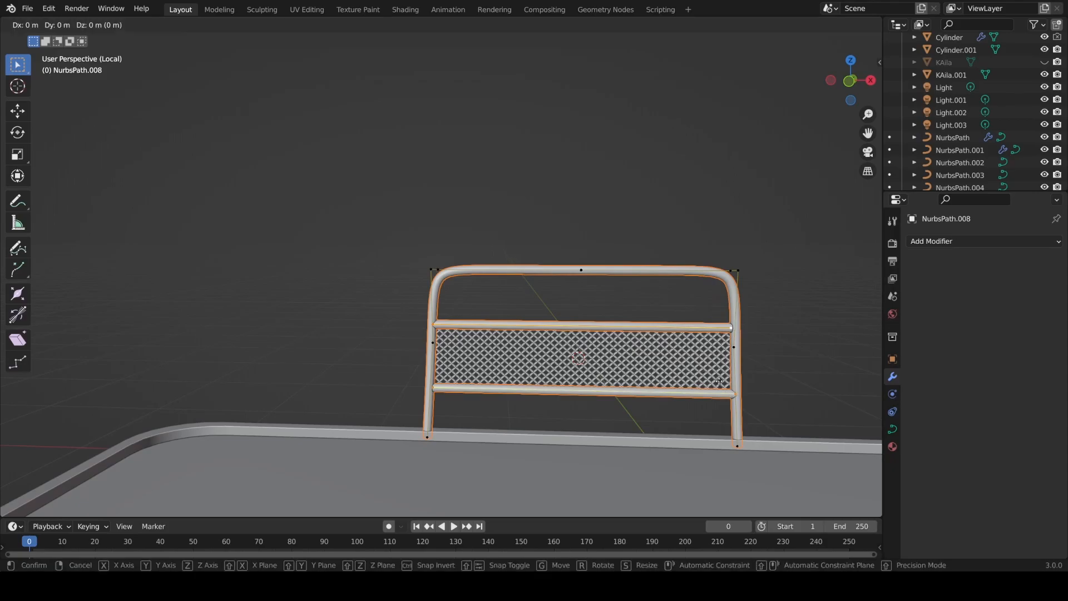
pyautogui.press('z')
pyautogui.click(709, 403)
pyautogui.press('Tab')
pyautogui.click(691, 384)
pyautogui.press('g')
pyautogui.press('z')
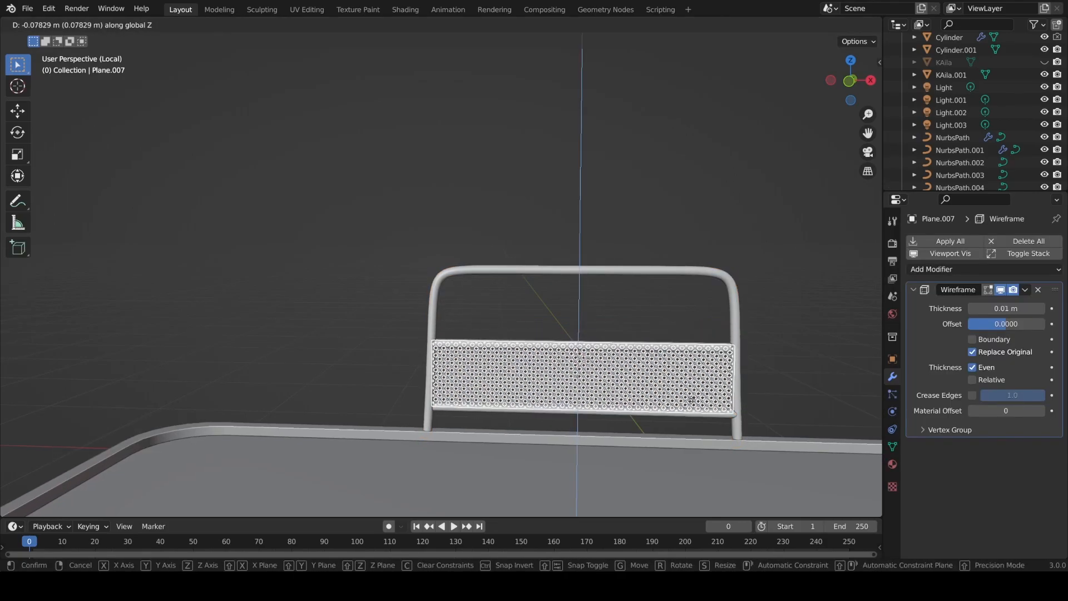
pyautogui.click(692, 401)
pyautogui.click(691, 426)
# - Duplicate the upper crossbar within the railing curve and raise the copy along Z below the arch's top
pyautogui.moveTo(601, 409); pyautogui.dragTo(626, 388, button='middle')
pyautogui.scroll(-3, 626, 388)
pyautogui.scroll(3, 626, 391)
pyautogui.click(618, 389)
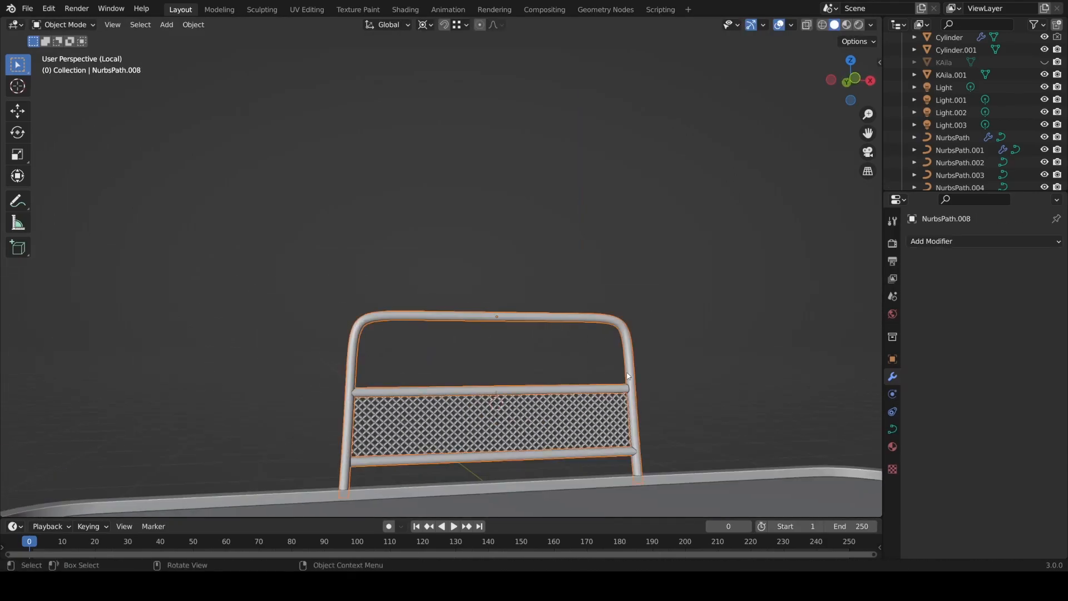
pyautogui.press('Tab')
pyautogui.hotkey('shift', 'd')
pyautogui.press('z')
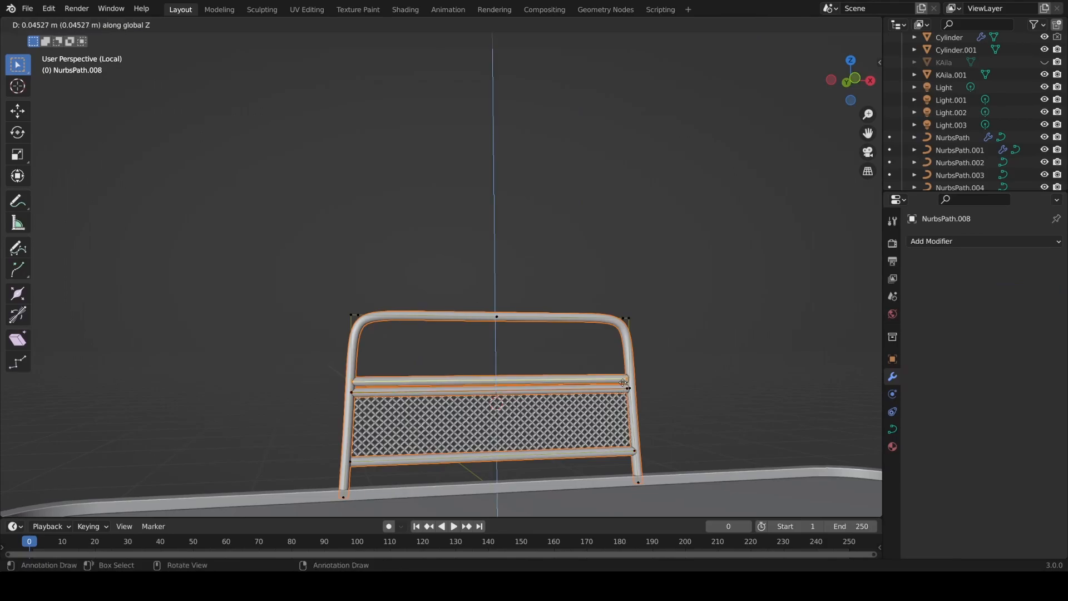
pyautogui.click(617, 363)
# - Thin the duplicated crossbar by reducing the radius of its control points
pyautogui.hotkey('alt', 's')
pyautogui.click(624, 367)
pyautogui.press('Tab')
pyautogui.press('Tab')
pyautogui.hotkey('alt', 's')
pyautogui.click(680, 413)
pyautogui.press('Tab')
# - Scale the two end points of a crossbar along X so it meets both railing legs
pyautogui.scroll(-2, 625, 403)
pyautogui.moveTo(676, 411); pyautogui.dragTo(649, 422, button='middle')
pyautogui.scroll(1, 618, 402)
pyautogui.press('Tab')
pyautogui.click(375, 435)
pyautogui.keyDown('shift'); pyautogui.click(634, 429); pyautogui.keyUp('shift')
pyautogui.press('s')
pyautogui.press('x')
pyautogui.click(726, 397)
pyautogui.press('Tab')
# - Add an Array modifier to the railing curve and raise its count to 6
pyautogui.scroll(-5, 645, 412)
pyautogui.moveTo(588, 389); pyautogui.dragTo(556, 389, button='middle')
pyautogui.click(945, 242)
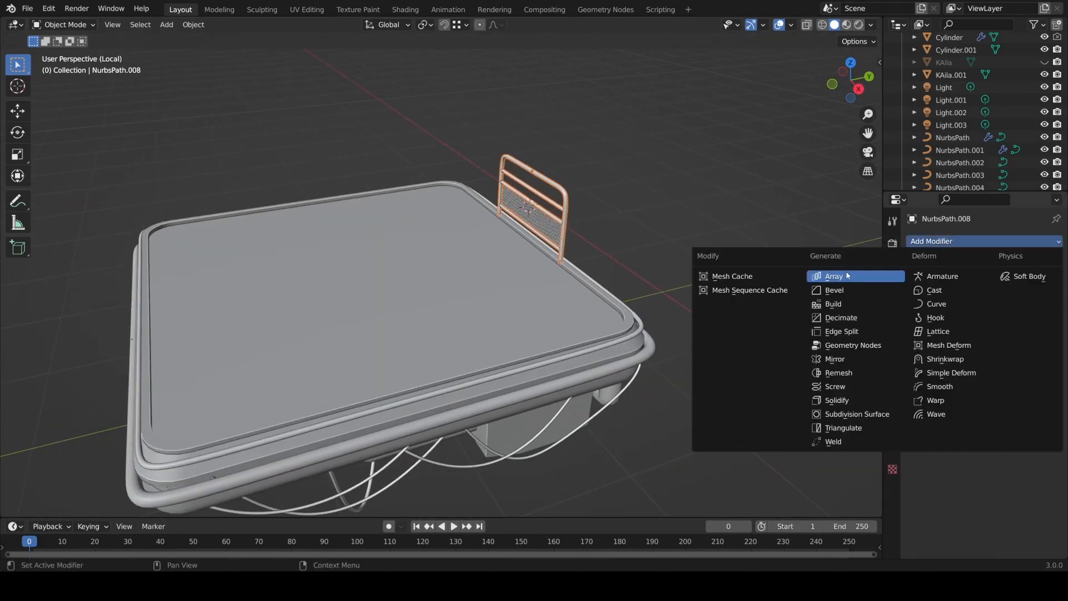
pyautogui.click(847, 274)
pyautogui.click(1042, 323)
pyautogui.click(1041, 324)
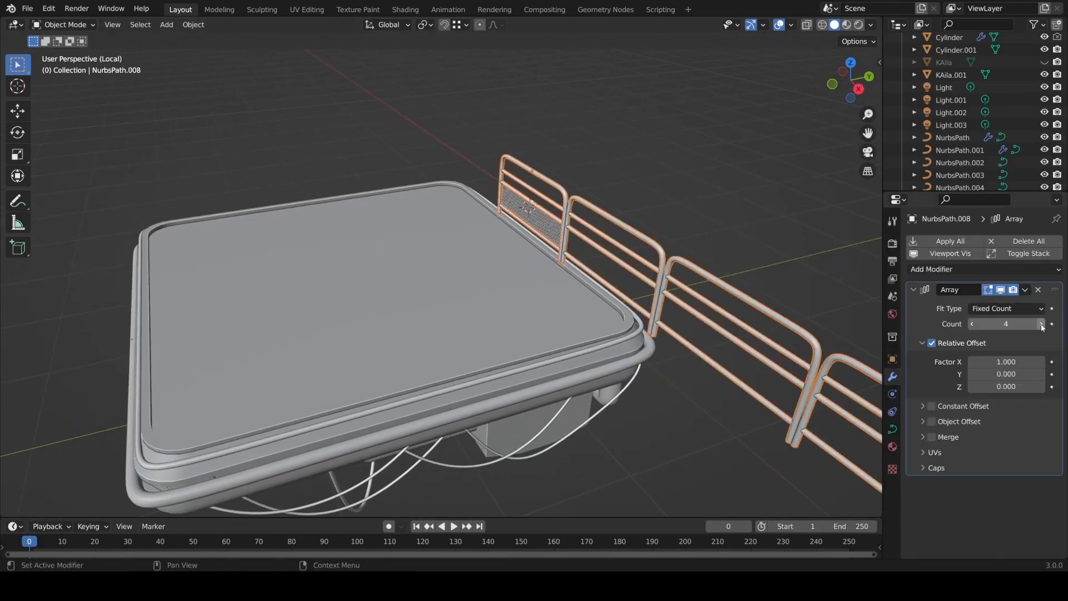
# - Add a Curve modifier to the railing and pick the platform's rim path as its curve object
pyautogui.click(1010, 272)
pyautogui.click(821, 333)
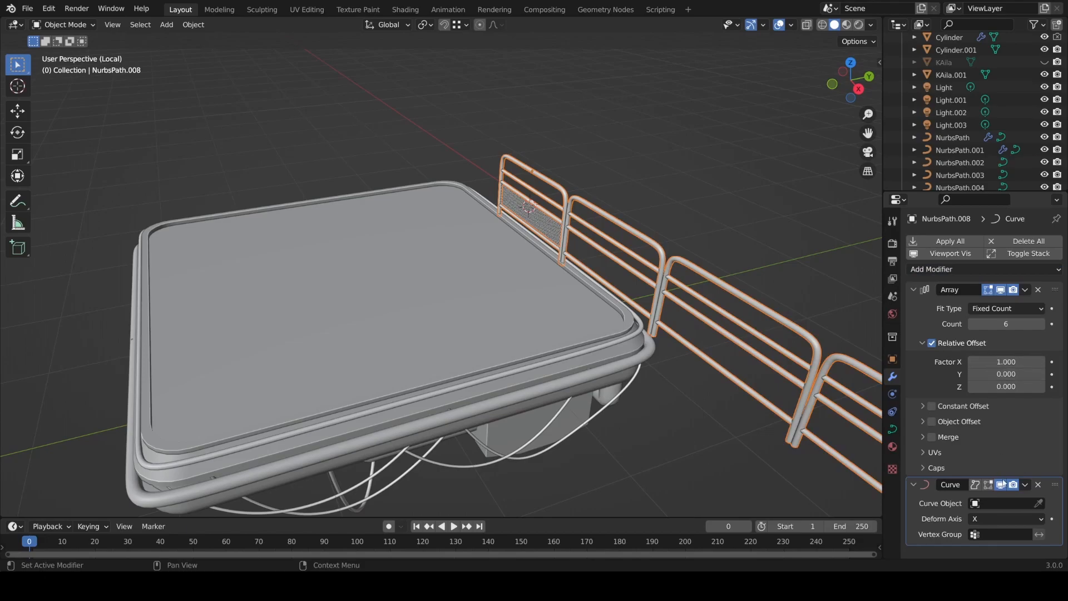
pyautogui.click(633, 334)
pyautogui.moveTo(763, 401); pyautogui.dragTo(835, 404, button='middle')
pyautogui.scroll(-3, 570, 340)
pyautogui.moveTo(569, 341); pyautogui.dragTo(604, 338, button='middle')
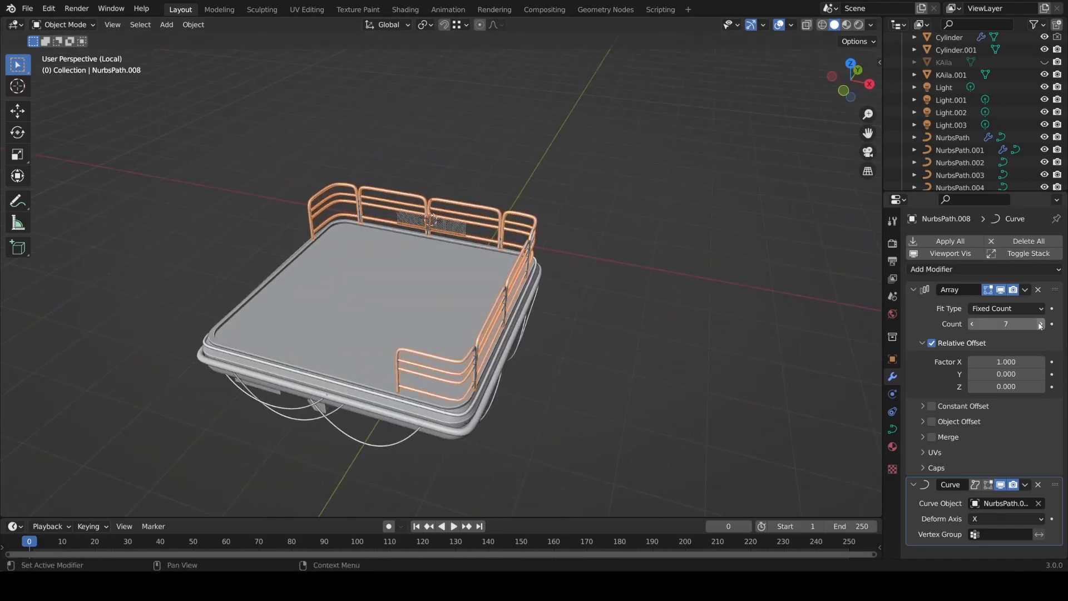
# - Set the railing array's count to 11 and its relative X offset to 1.1
pyautogui.click(1040, 325)
pyautogui.click(1040, 325)
pyautogui.click(1040, 325)
pyautogui.click(1043, 361)
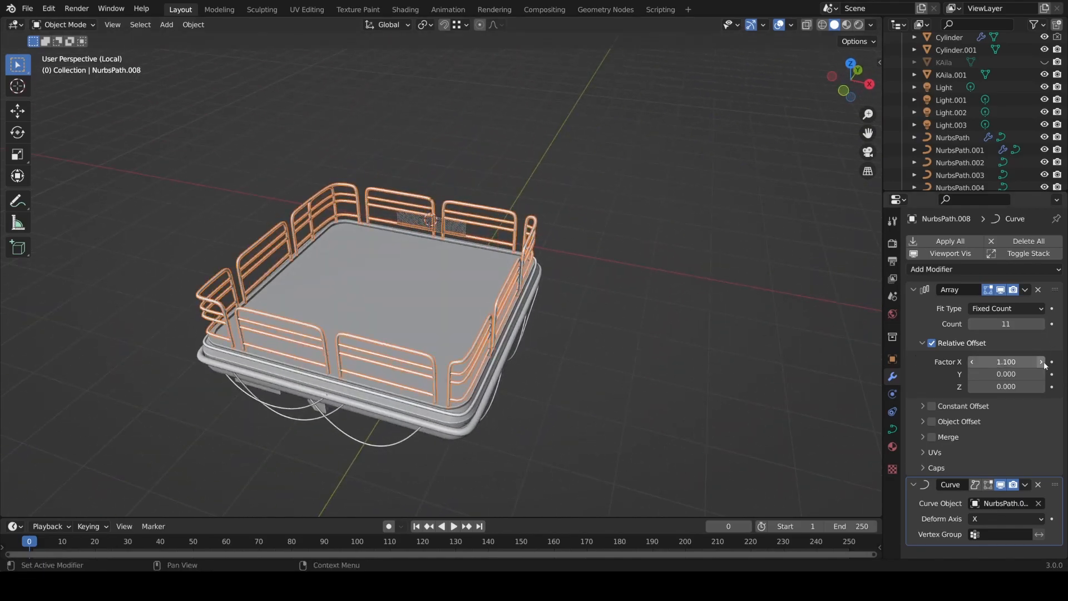
# - Move the mesh panel about -0.63 m along X into a railing section and save the file
pyautogui.moveTo(709, 379); pyautogui.dragTo(520, 373, button='middle')
pyautogui.scroll(3, 473, 359)
pyautogui.moveTo(623, 356); pyautogui.dragTo(698, 335, button='middle')
pyautogui.click(721, 326)
pyautogui.press('g')
pyautogui.press('x')
pyautogui.click(807, 337)
pyautogui.moveTo(429, 362); pyautogui.dragTo(576, 341, button='middle')
pyautogui.hotkey('ctrl', 's')
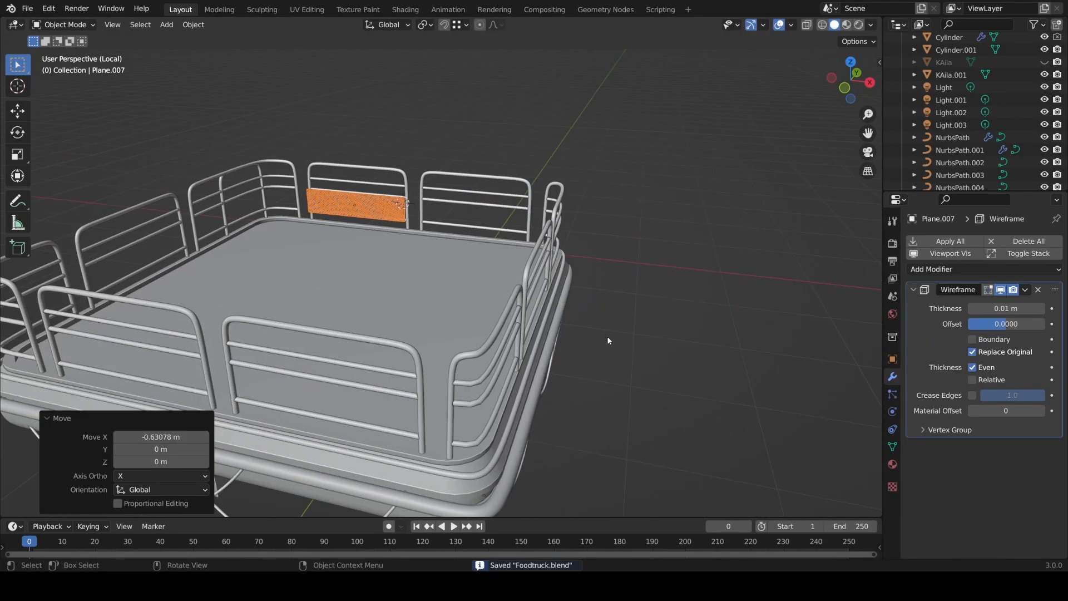
# - Add Curve and Array modifiers to the mesh panel and place the Array before the Curve
pyautogui.click(932, 272)
pyautogui.click(900, 332)
pyautogui.click(925, 271)
pyautogui.click(799, 304)
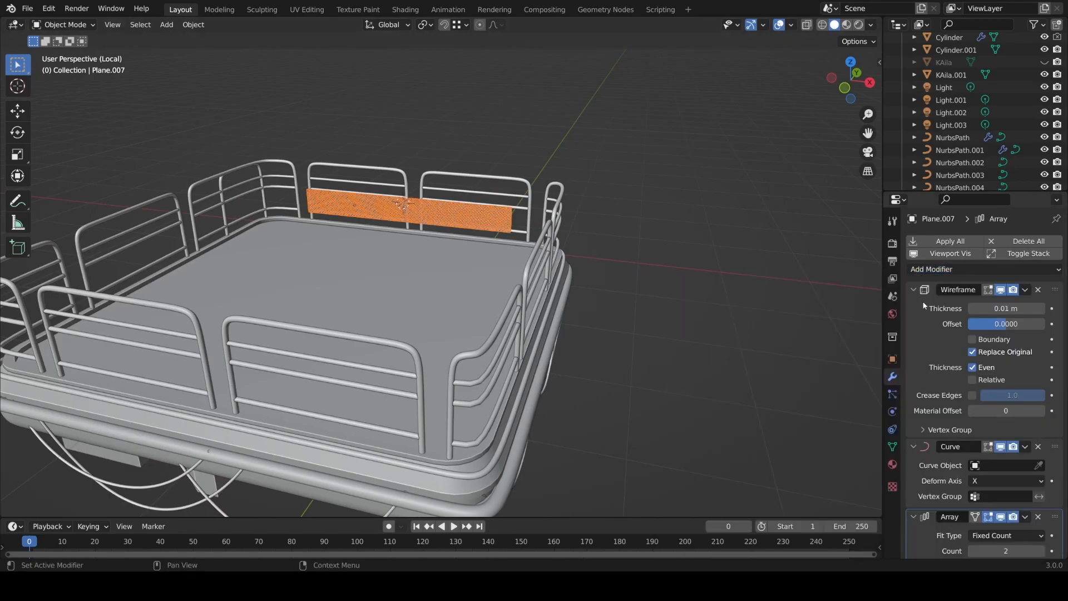
pyautogui.click(914, 289)
pyautogui.moveTo(1055, 417); pyautogui.dragTo(1052, 328)
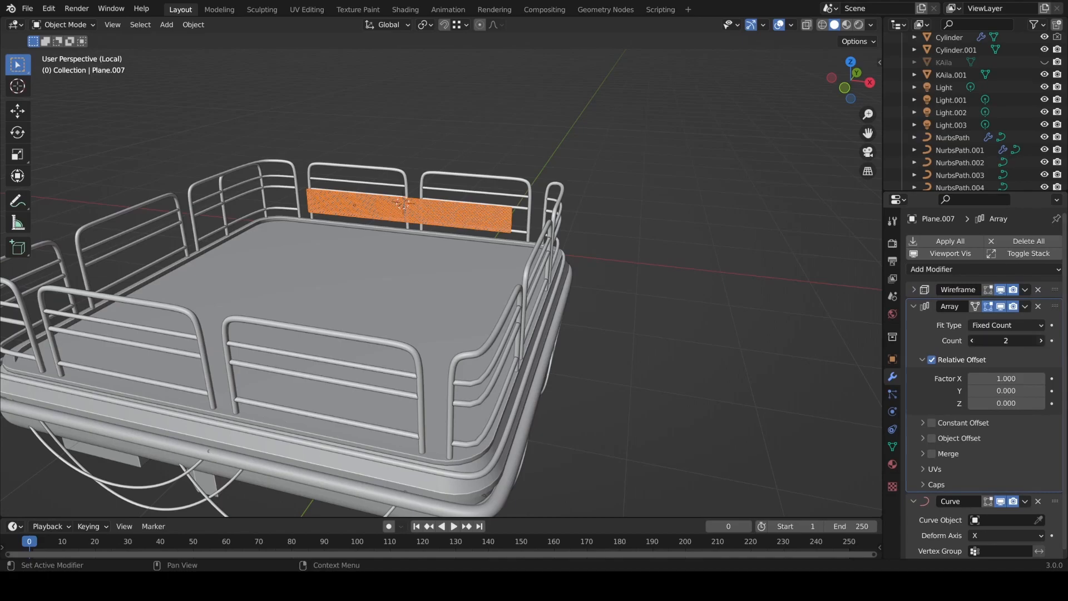
# - Raise the mesh panel array's count to 8
pyautogui.click(1041, 341)
pyautogui.click(1040, 341)
pyautogui.click(1041, 340)
pyautogui.click(1041, 340)
pyautogui.click(1040, 340)
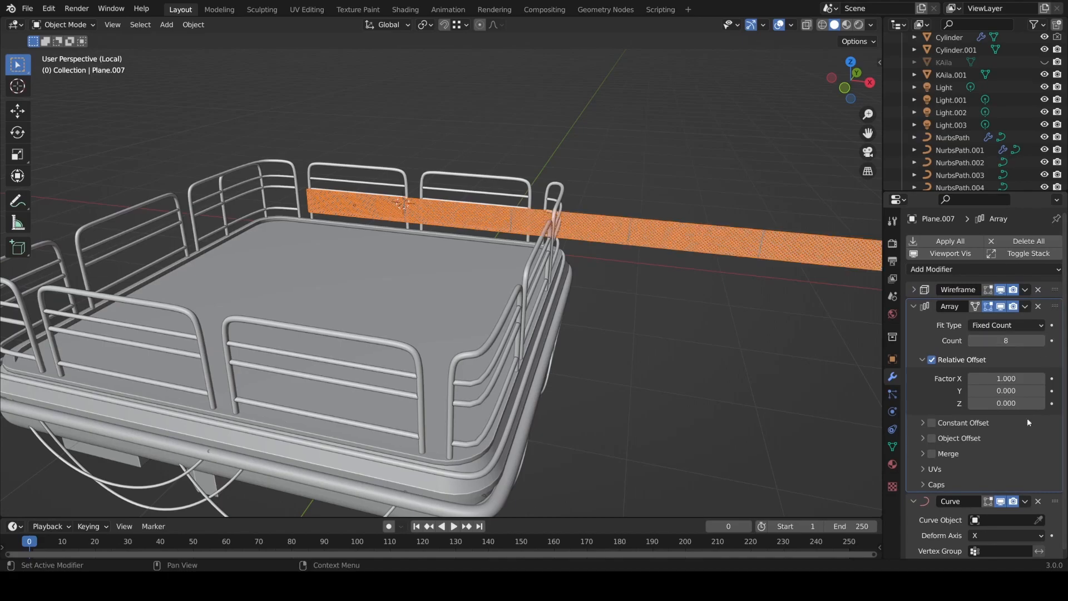
# - Pick the rim path as the panel's curve object and set the array's relative X offset to 1.1
pyautogui.click(1038, 520)
pyautogui.click(515, 426)
pyautogui.moveTo(541, 418); pyautogui.dragTo(551, 400, button='middle')
pyautogui.click(1041, 378)
pyautogui.click(1041, 379)
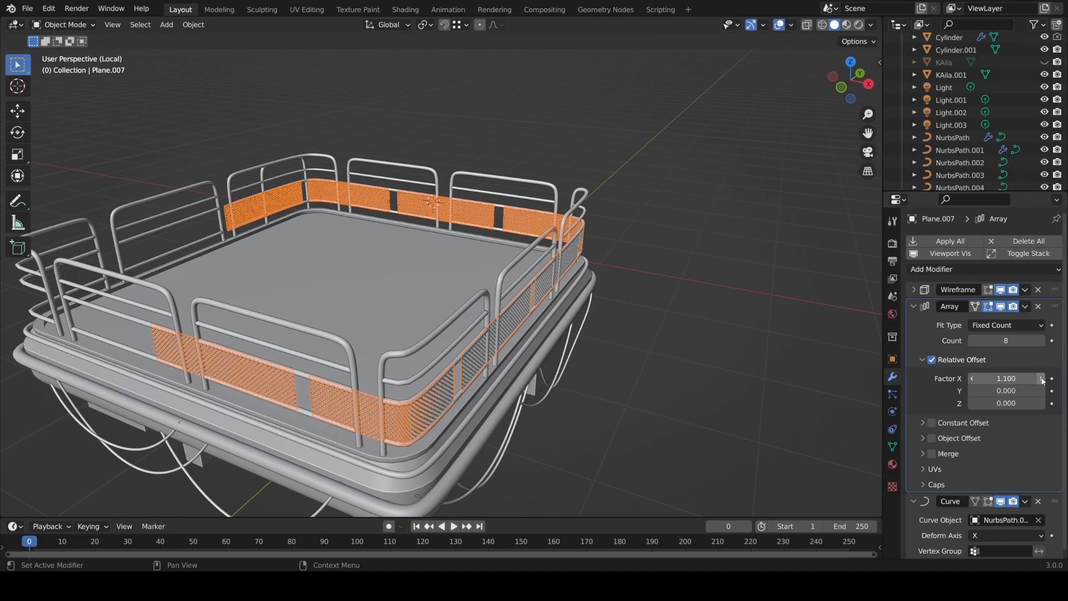
# - Try relative X offsets up to 1.7 for the panel array, then return the factor to 1.1
pyautogui.click(1042, 379)
pyautogui.click(1042, 378)
pyautogui.click(1041, 378)
pyautogui.click(1041, 379)
pyautogui.click(1042, 379)
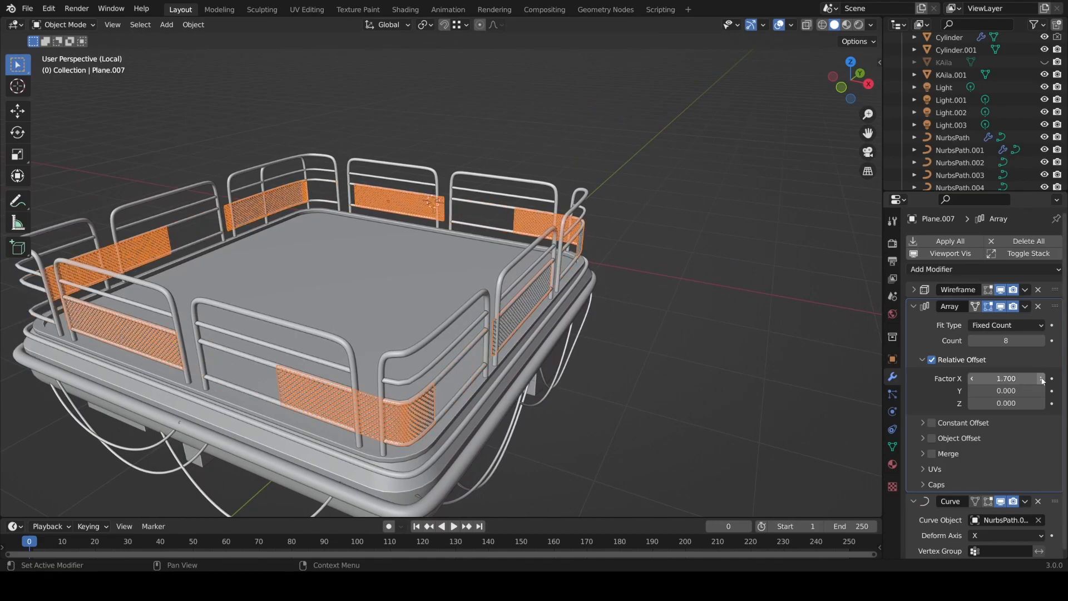
pyautogui.click(977, 376)
pyautogui.click(977, 377)
pyautogui.click(978, 376)
pyautogui.click(978, 377)
pyautogui.click(978, 377)
pyautogui.click(978, 377)
# - Set the mesh panel array's count to 10 so the panels surround the platform
pyautogui.moveTo(523, 295); pyautogui.dragTo(480, 317, button='middle')
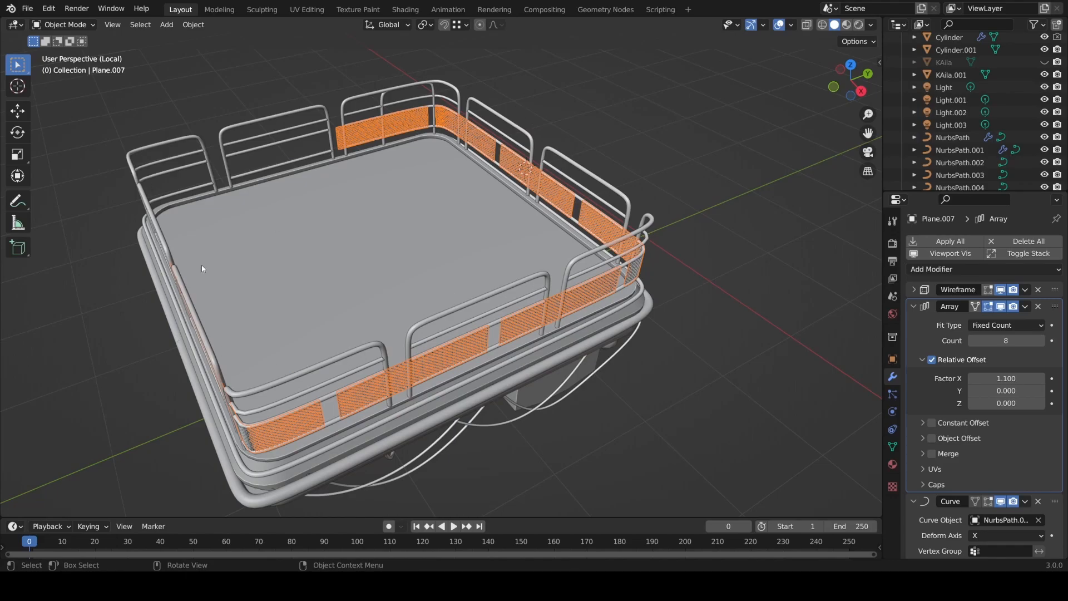
pyautogui.press('Return')
pyautogui.moveTo(435, 275); pyautogui.dragTo(461, 260, button='middle')
pyautogui.click(1040, 341)
pyautogui.press('g')
pyautogui.rightClick(567, 275)
pyautogui.click(974, 341)
# - Move the arrayed mesh panels about 2.08 m along X to line up with the railing sections
pyautogui.press('g')
pyautogui.press('x')
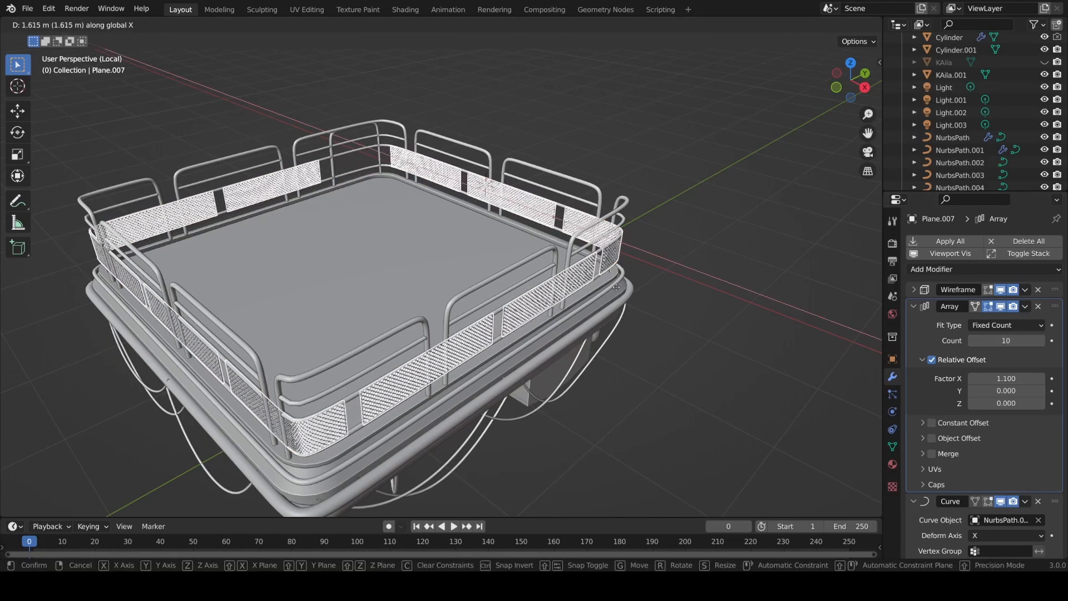
pyautogui.click(653, 300)
# - Set the panel array's relative X offset to 1.15
pyautogui.scroll(3, 590, 266)
pyautogui.moveTo(574, 262); pyautogui.dragTo(635, 274, button='middle')
pyautogui.click(1042, 378)
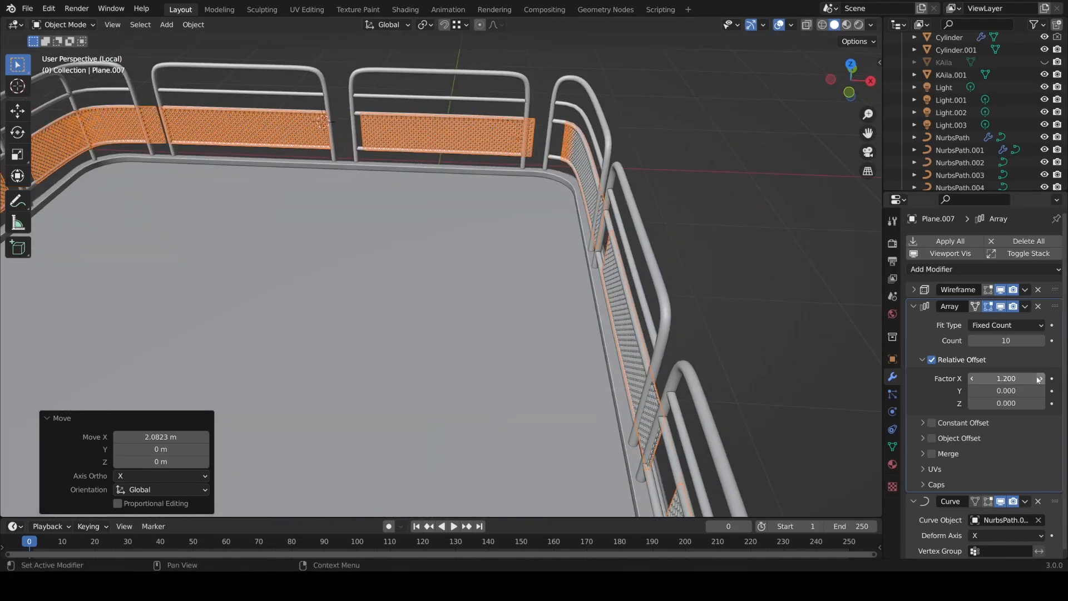
pyautogui.click(1011, 377)
pyautogui.write('1.15')
pyautogui.press('Return')
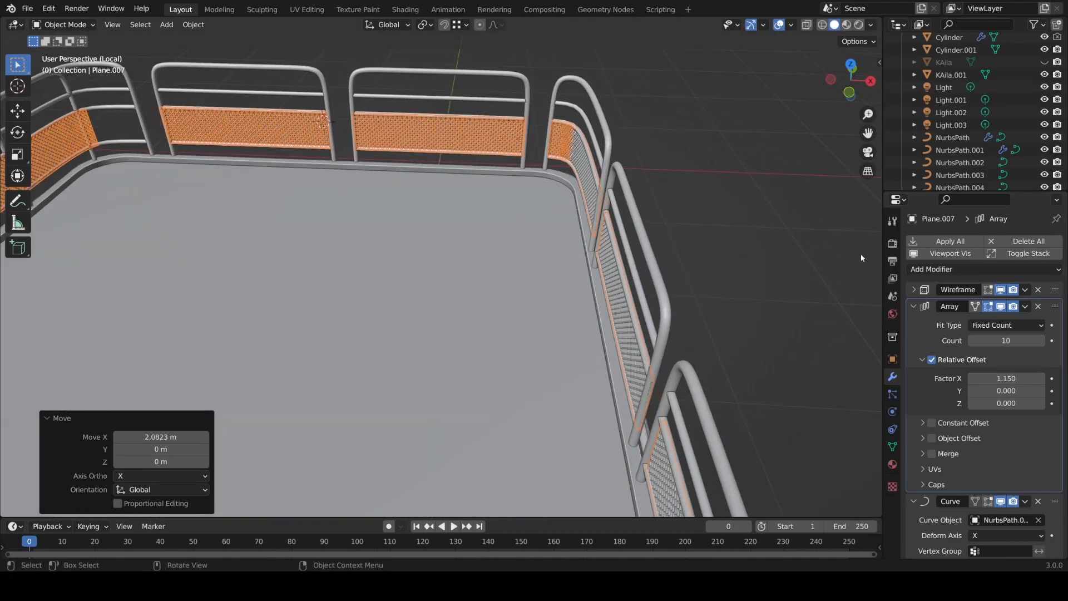
# - Refine the panel array's relative X offset to 1.16 and clear the selection
pyautogui.click(823, 257)
pyautogui.scroll(-4, 557, 295)
pyautogui.moveTo(503, 303); pyautogui.dragTo(456, 280, button='middle')
pyautogui.scroll(2, 456, 280)
pyautogui.click(501, 202)
pyautogui.moveTo(501, 203); pyautogui.dragTo(766, 321, button='middle')
pyautogui.click(1001, 379)
pyautogui.write('1')
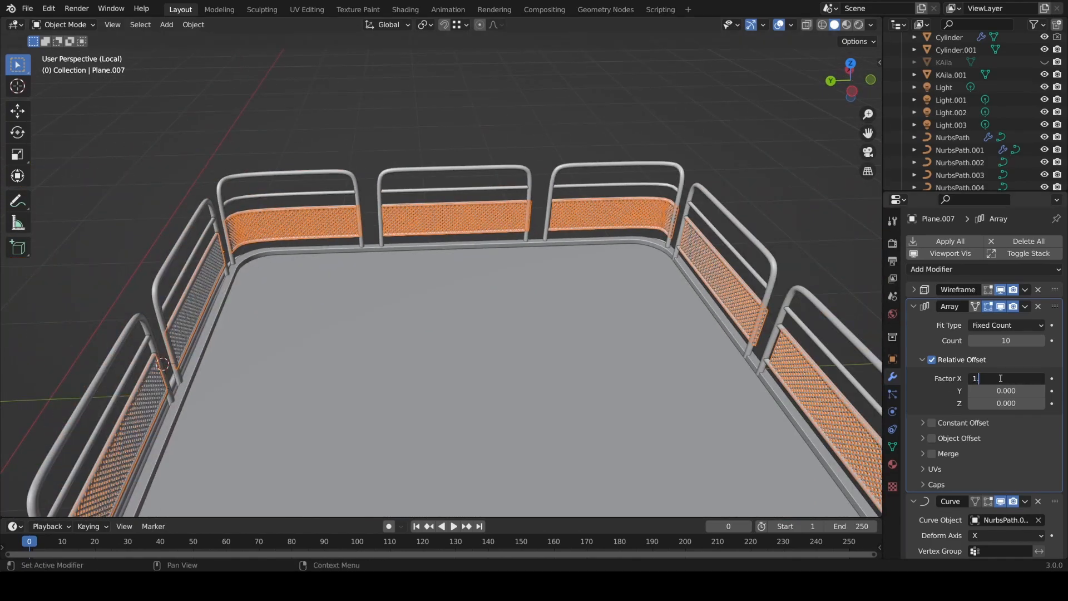
pyautogui.write('.16')
pyautogui.press('Return')
pyautogui.press('Return')
pyautogui.moveTo(774, 348)
pyautogui.mouseDown(button='middle')
pyautogui.moveTo(634, 291)
pyautogui.moveTo(535, 266)
pyautogui.moveTo(388, 324)
pyautogui.moveTo(416, 323)
pyautogui.mouseUp(button='middle')
pyautogui.hotkey('alt', 'a')
pyautogui.scroll(-3, 389, 324)
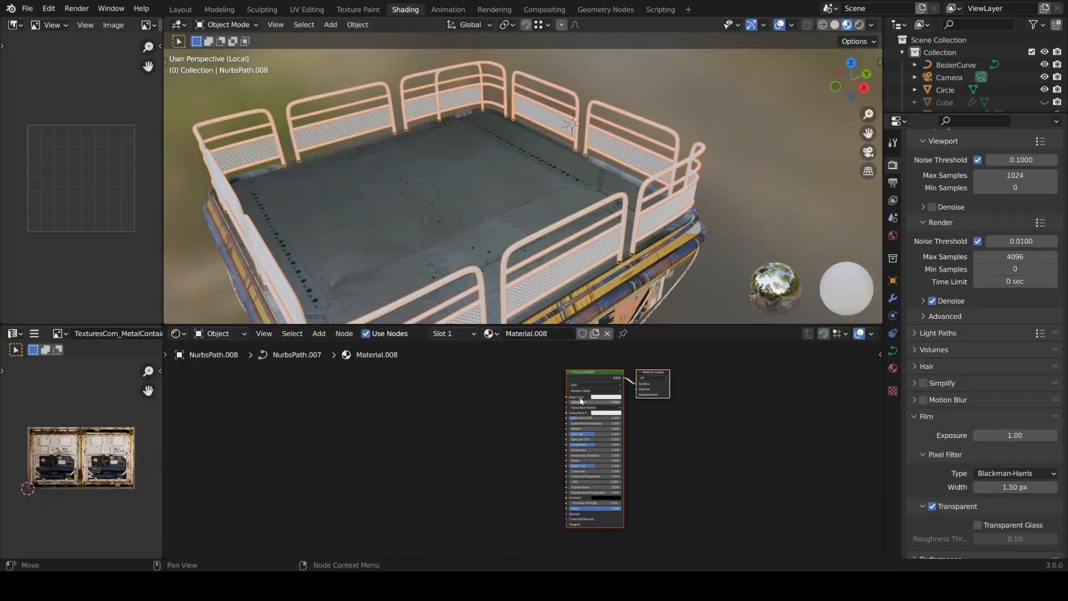
# - Feed a mapped image texture into the base color of the railing's Material.008 and save the file
pyautogui.hotkey('ctrl', 't')
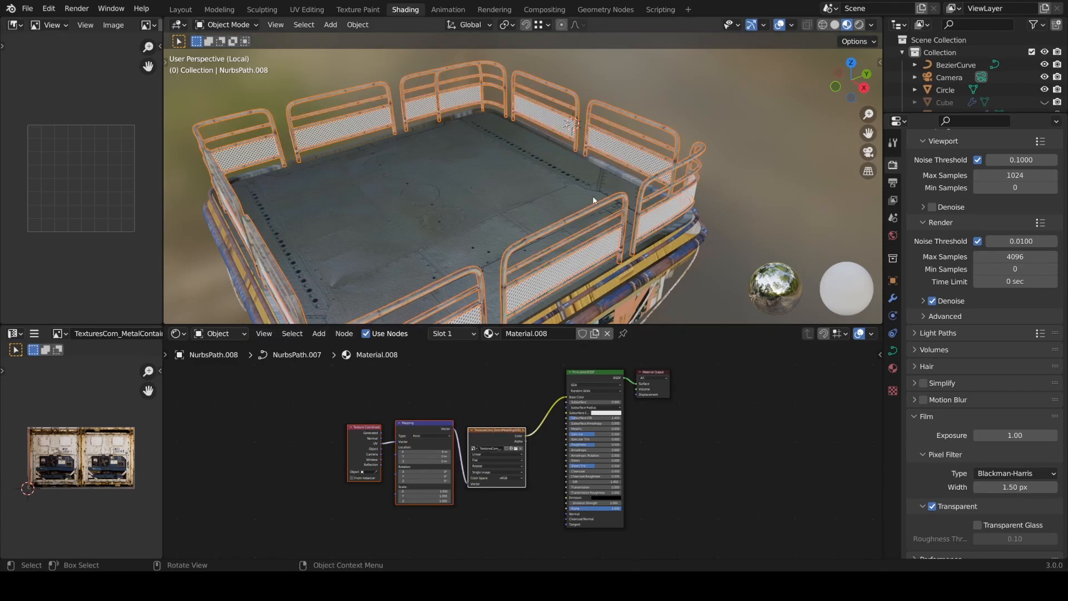
pyautogui.scroll(5, 527, 240)
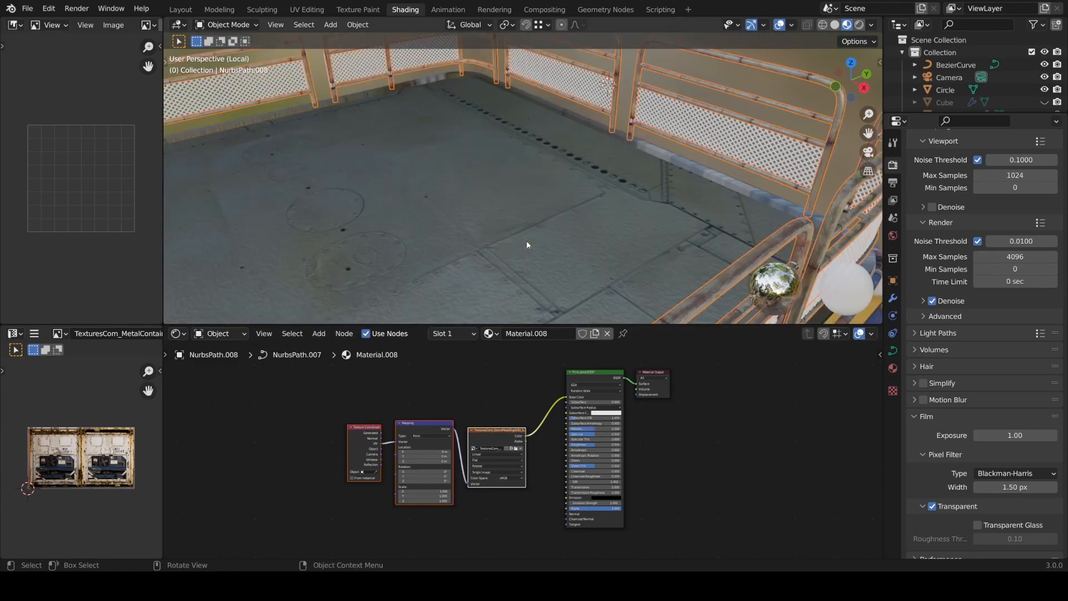
pyautogui.hotkey('alt', 'a')
pyautogui.keyDown('shift'); pyautogui.moveTo(699, 229); pyautogui.dragTo(515, 246, button='middle'); pyautogui.keyUp('shift')
pyautogui.hotkey('ctrl', 's')
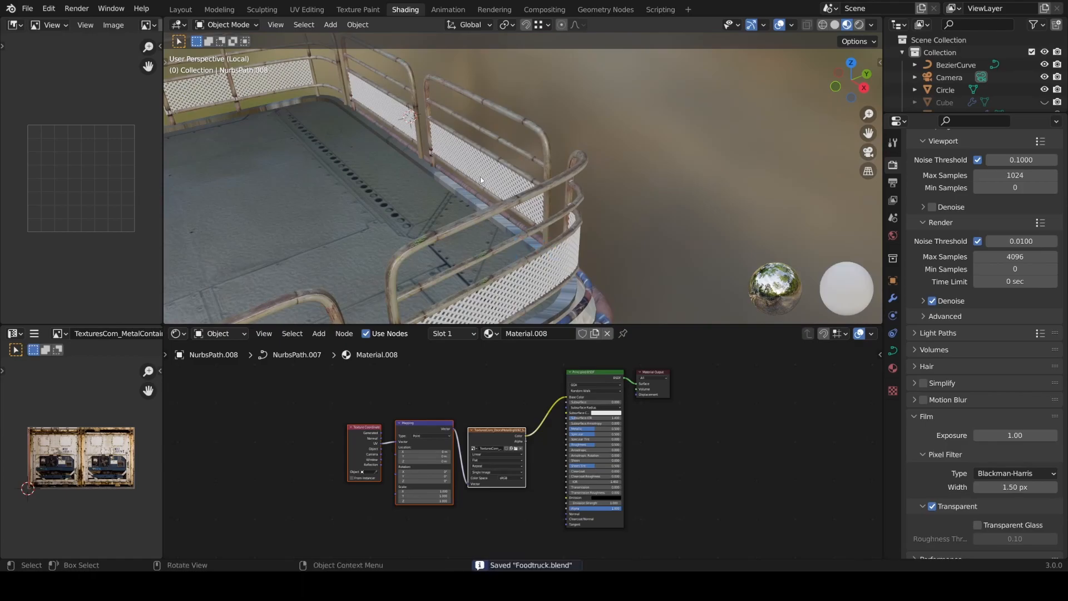
# - Assign the existing Material.009 to the mesh panels and save the file
pyautogui.click(481, 178)
pyautogui.click(526, 334)
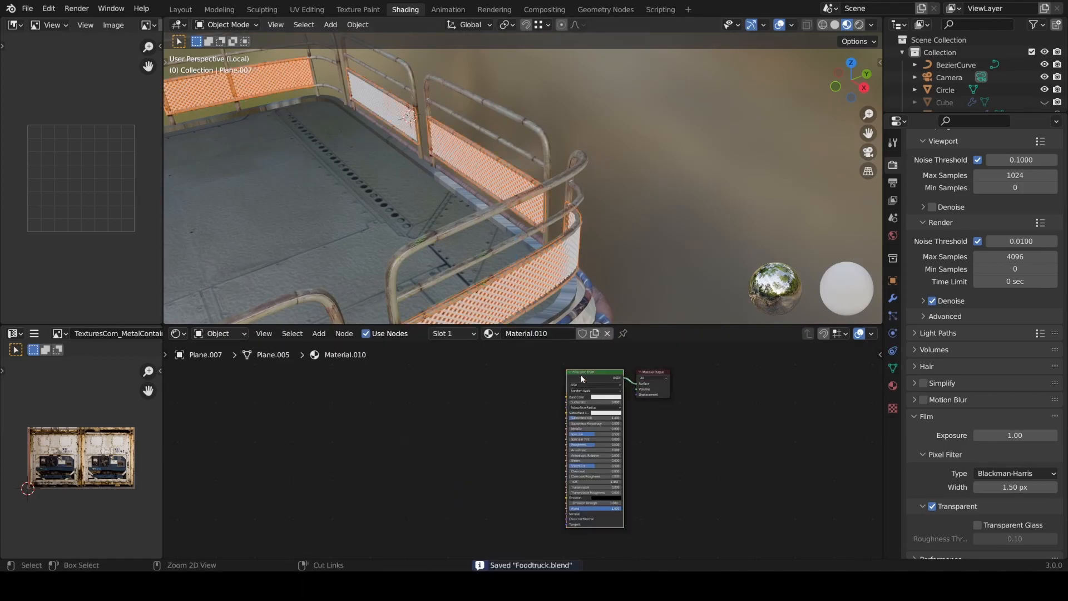
pyautogui.click(490, 334)
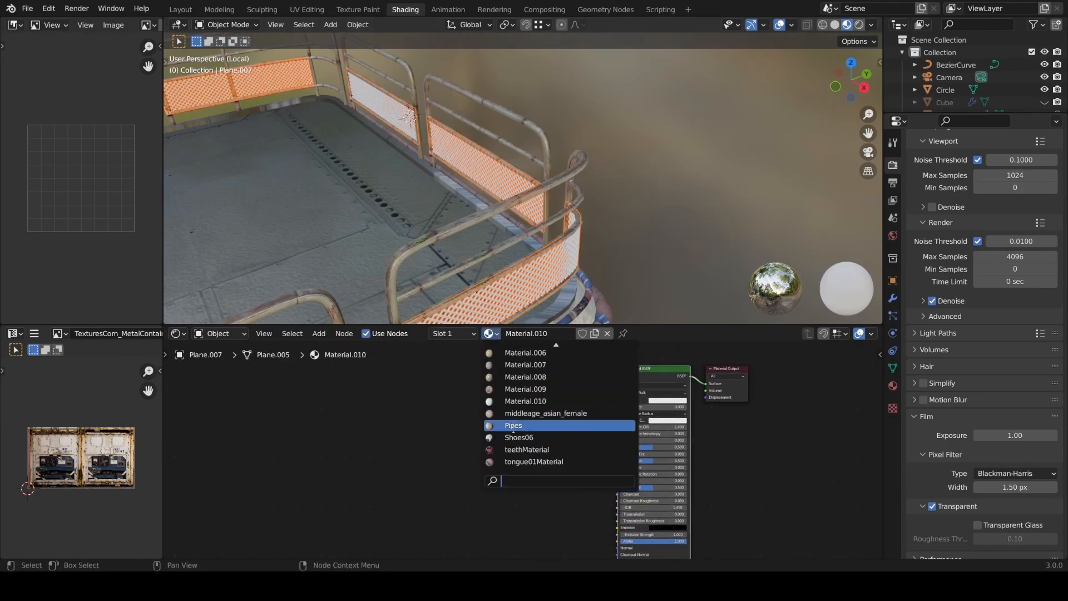
pyautogui.click(492, 386)
pyautogui.click(489, 334)
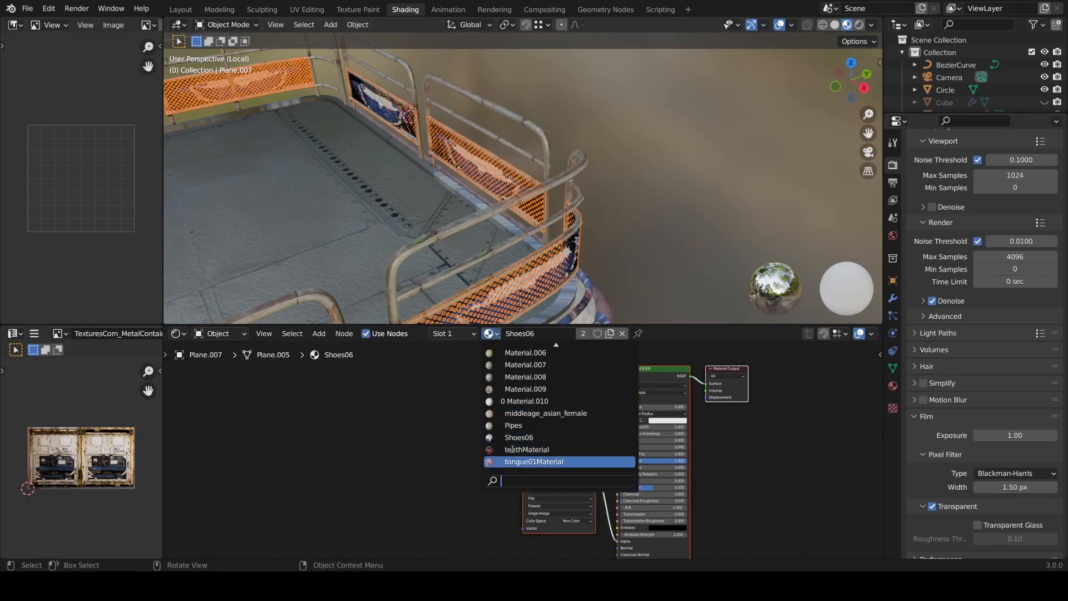
pyautogui.click(529, 389)
pyautogui.hotkey('ctrl', 's')
# - Try the existing Material.002 on the mesh panels
pyautogui.moveTo(488, 195); pyautogui.dragTo(542, 169, button='middle')
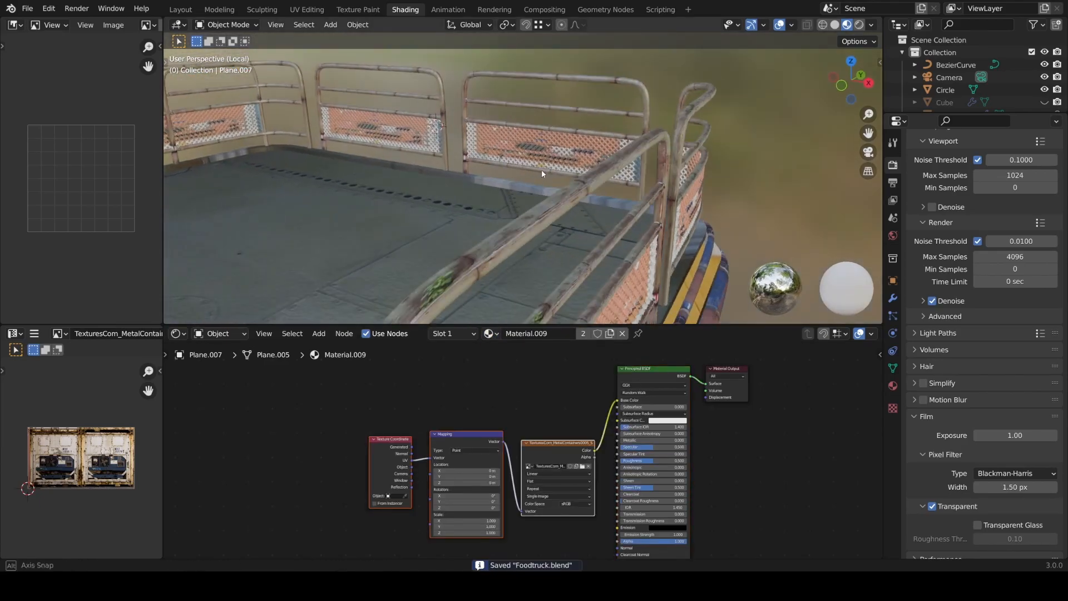
pyautogui.click(490, 334)
pyautogui.scroll(5, 503, 356)
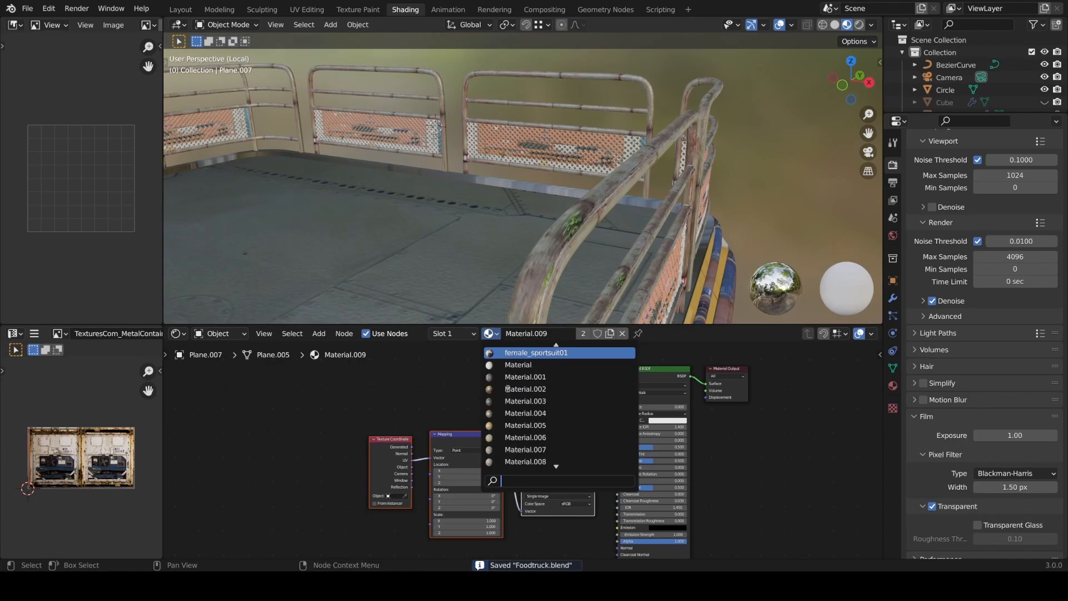
pyautogui.click(507, 390)
# - Assign the existing Pipes material to the mesh panels and save the file
pyautogui.click(493, 334)
pyautogui.scroll(-8, 506, 414)
pyautogui.scroll(-4, 506, 415)
pyautogui.click(508, 425)
pyautogui.moveTo(530, 250)
pyautogui.mouseDown(button='middle')
pyautogui.moveTo(483, 267)
pyautogui.moveTo(504, 240)
pyautogui.moveTo(477, 230)
pyautogui.moveTo(502, 208)
pyautogui.moveTo(576, 240)
pyautogui.mouseUp(button='middle')
pyautogui.hotkey('ctrl', 's')
# - Set the Pipes material's Metallic value to 0.8 and save the file
pyautogui.scroll(3, 495, 259)
pyautogui.scroll(-5, 504, 240)
pyautogui.press('z')
pyautogui.press('Escape')
pyautogui.scroll(5, 502, 207)
pyautogui.scroll(-3, 498, 210)
pyautogui.scroll(1, 628, 416)
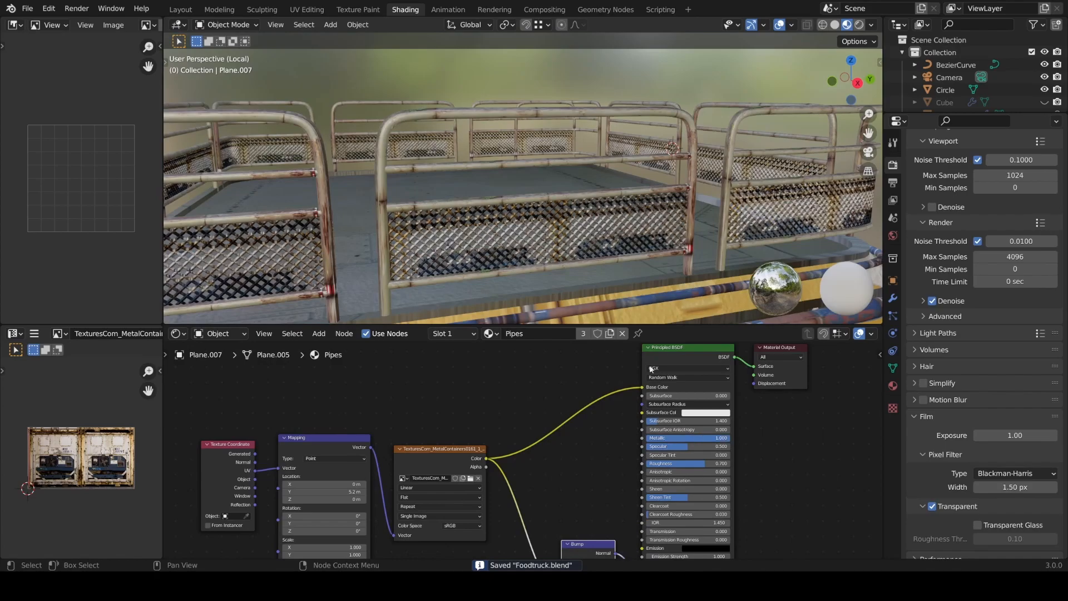
pyautogui.write('0.8')
pyautogui.press('Return')
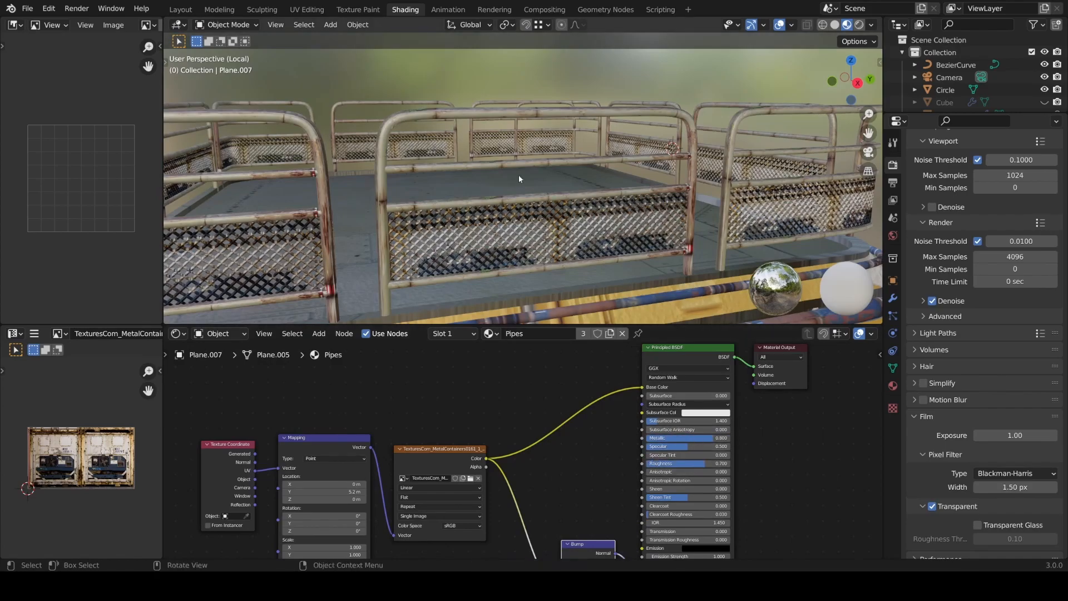
pyautogui.scroll(-5, 538, 217)
pyautogui.hotkey('ctrl', 's')
# - Preview the whole platform with its railings and mesh panels in rendered viewport shading
pyautogui.moveTo(534, 184)
pyautogui.mouseDown(button='middle')
pyautogui.moveTo(541, 210)
pyautogui.moveTo(579, 216)
pyautogui.mouseUp(button='middle')
pyautogui.press('z')
pyautogui.scroll(4, 579, 217)
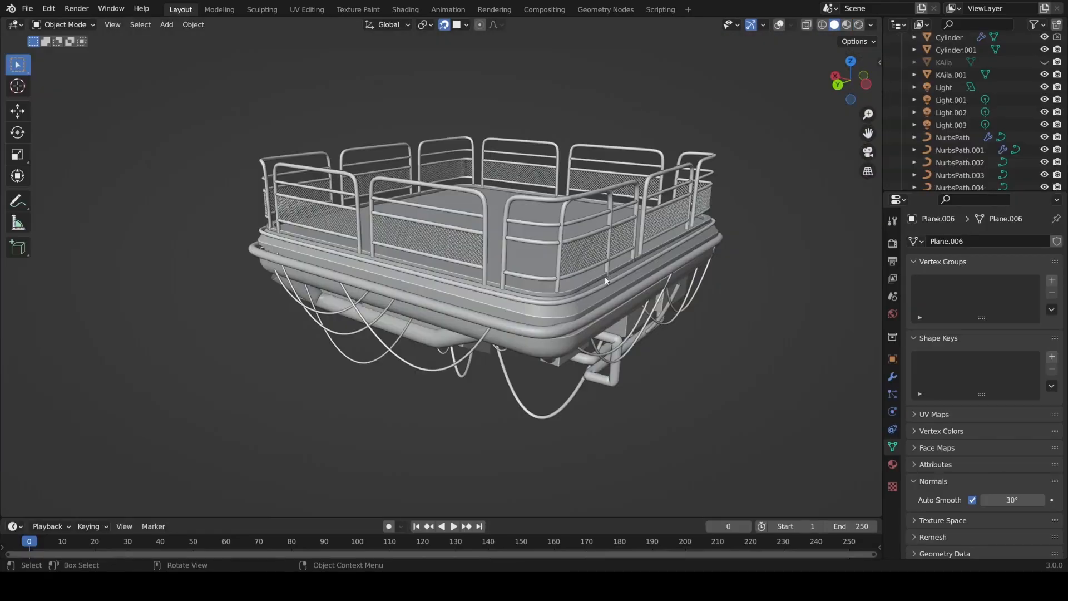
pyautogui.press('z')
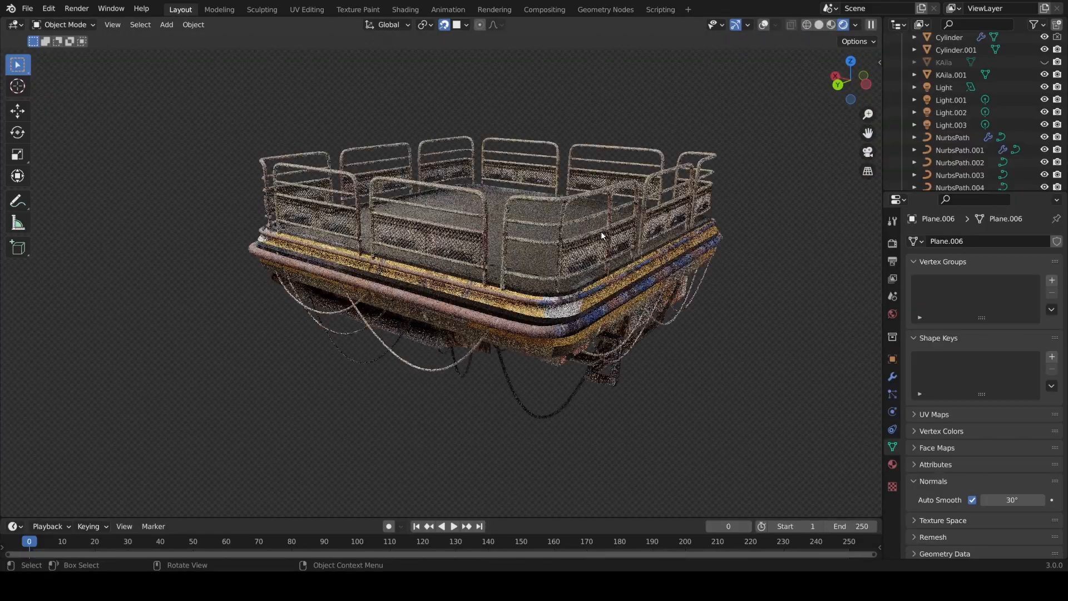